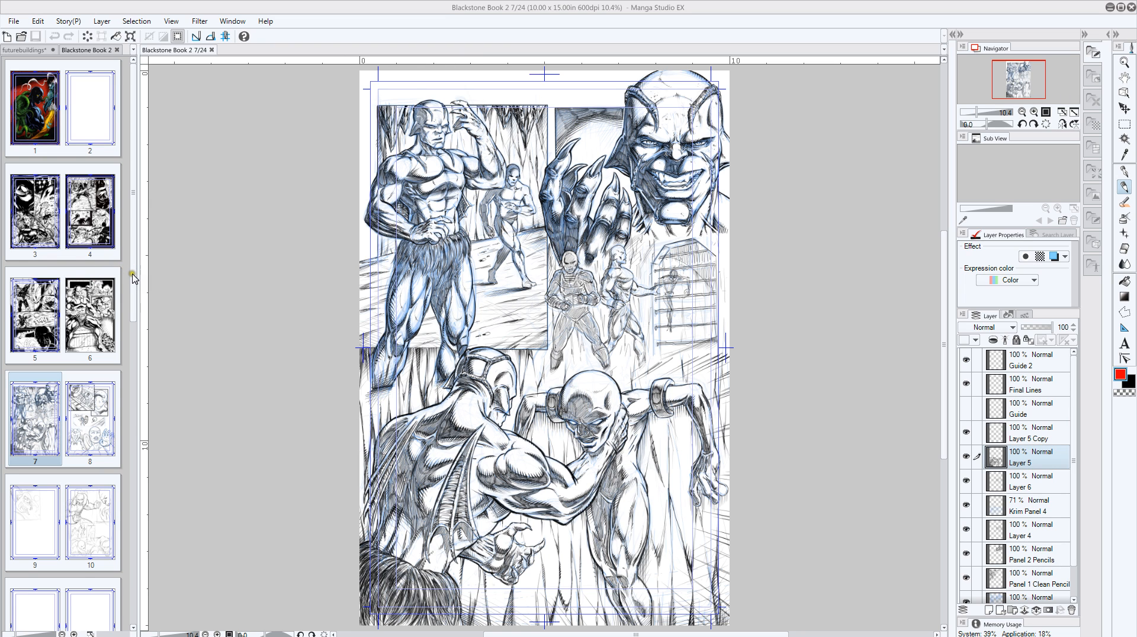
Look over the page thumbnails of the Blackstone Book 2 story and select page 3.
mouse_move(132, 274)
mouse_down()
mouse_move(125, 343)
mouse_move(123, 269)
mouse_up()
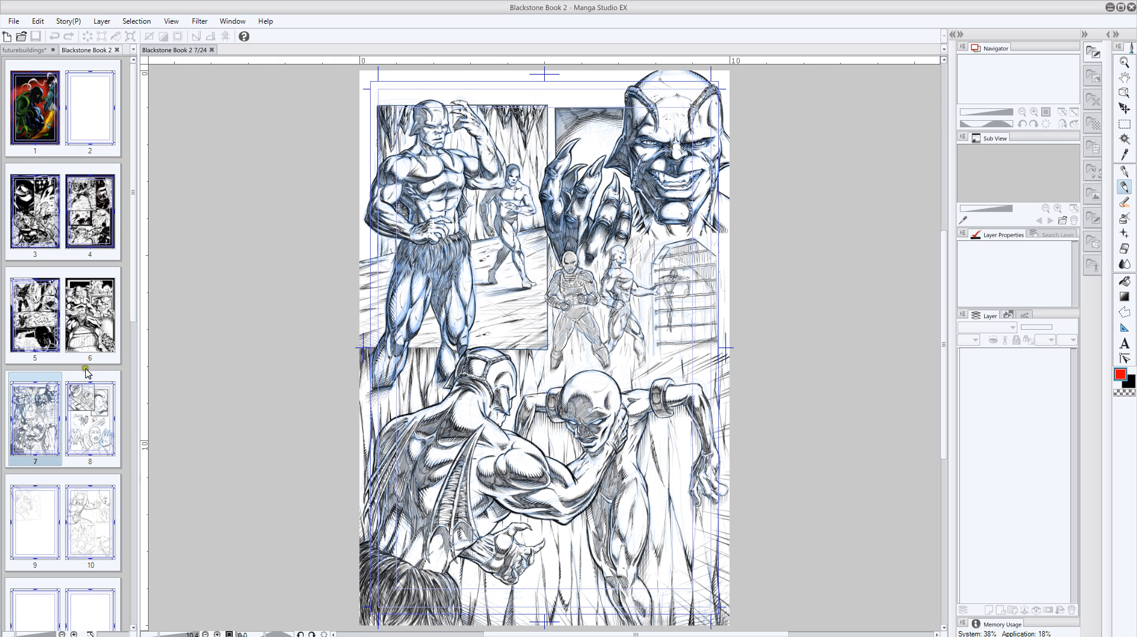
click(37, 214)
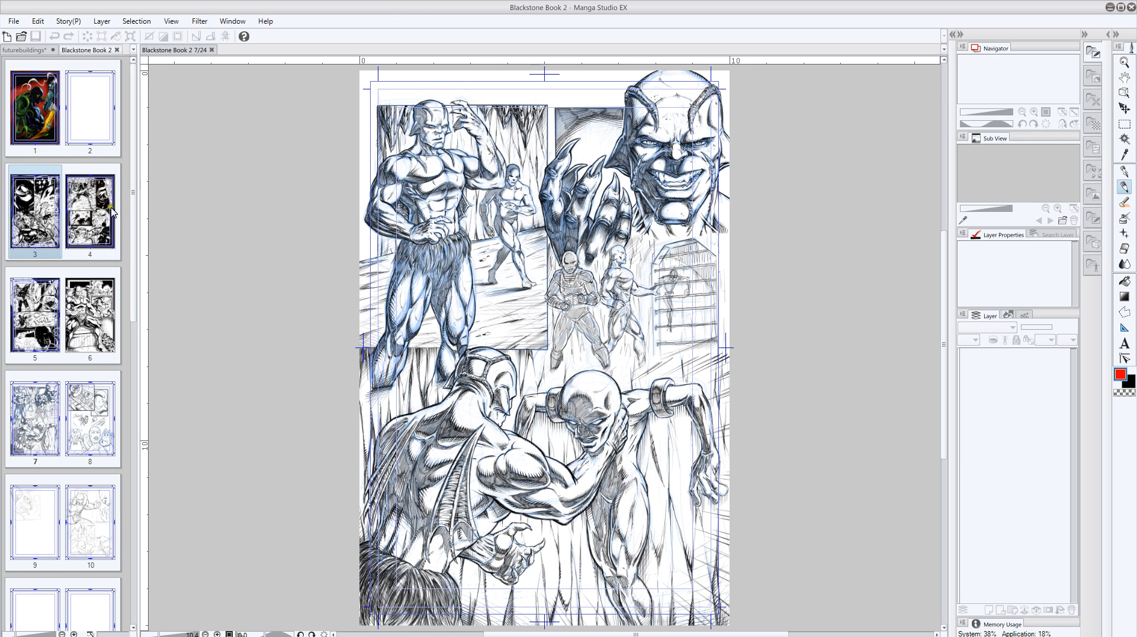
click(135, 224)
drag(135, 224, 127, 201)
Examine the multiple-page settings for a new canvas, then cancel without creating it.
click(13, 21)
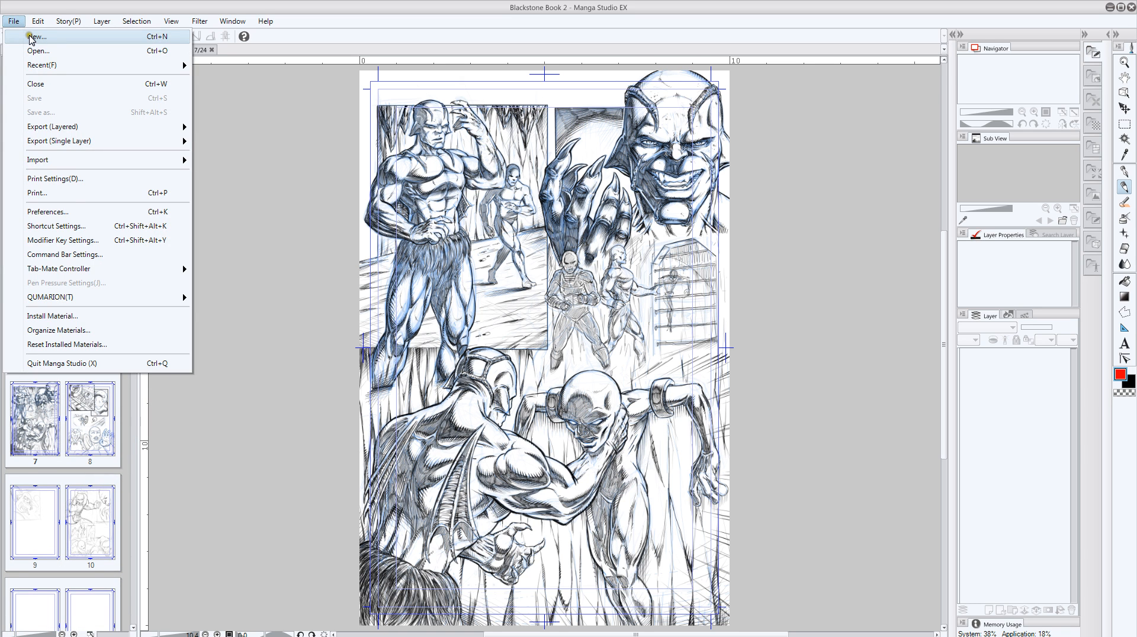
click(33, 38)
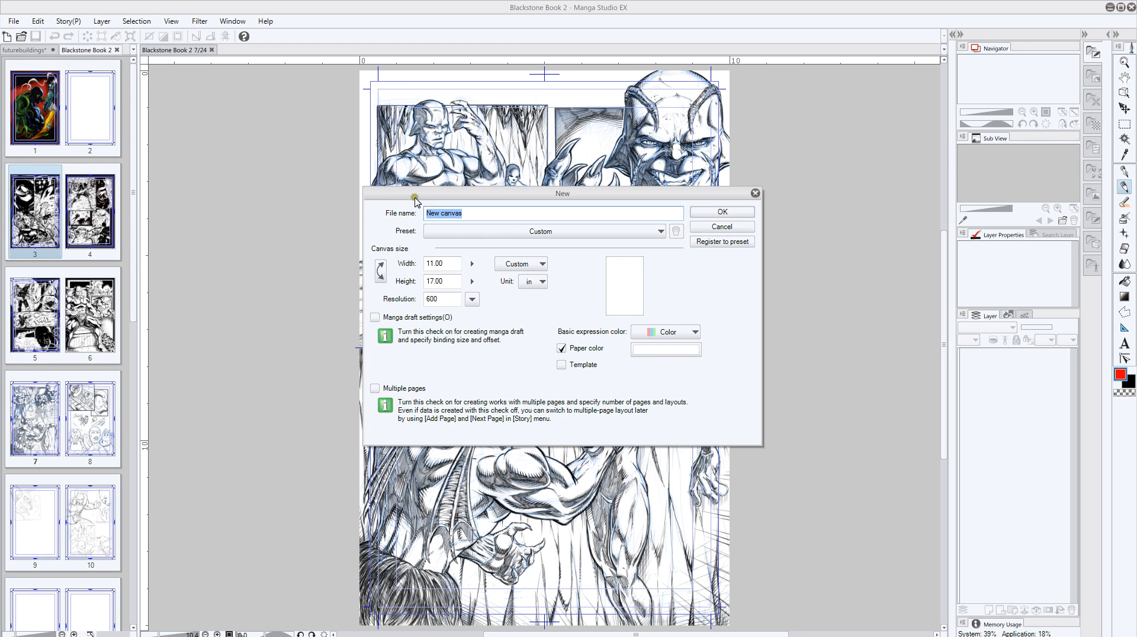
click(375, 388)
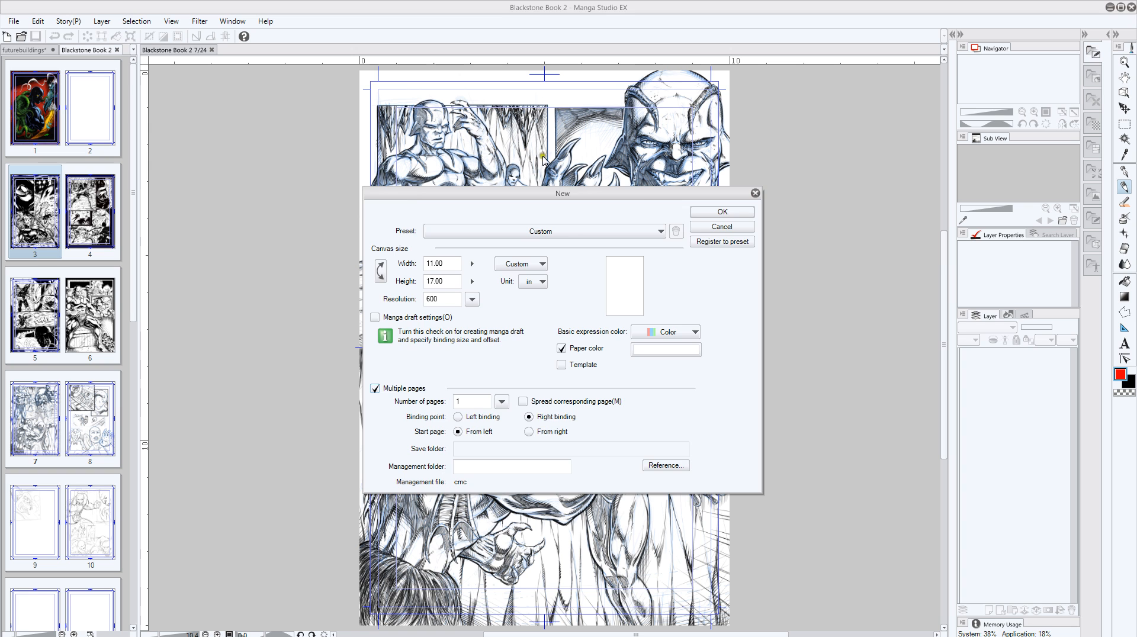
click(714, 226)
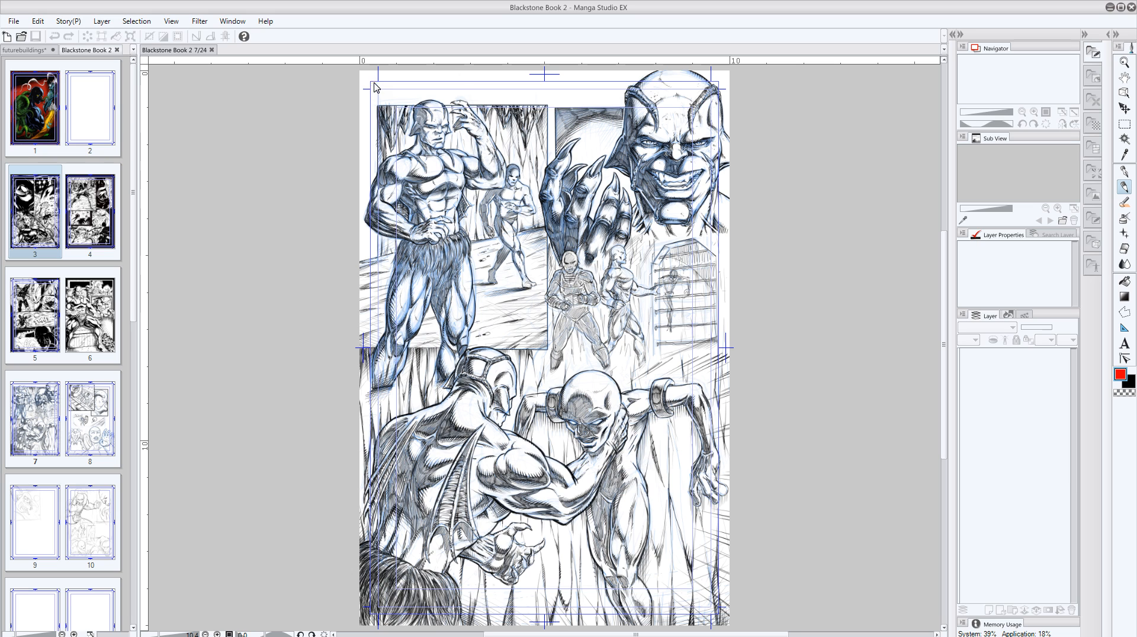
Inspect the page 7 artwork at several magnifications, from the upper panel details to the full page layout.
click(371, 89)
drag(1110, 56, 1071, 79)
click(1120, 60)
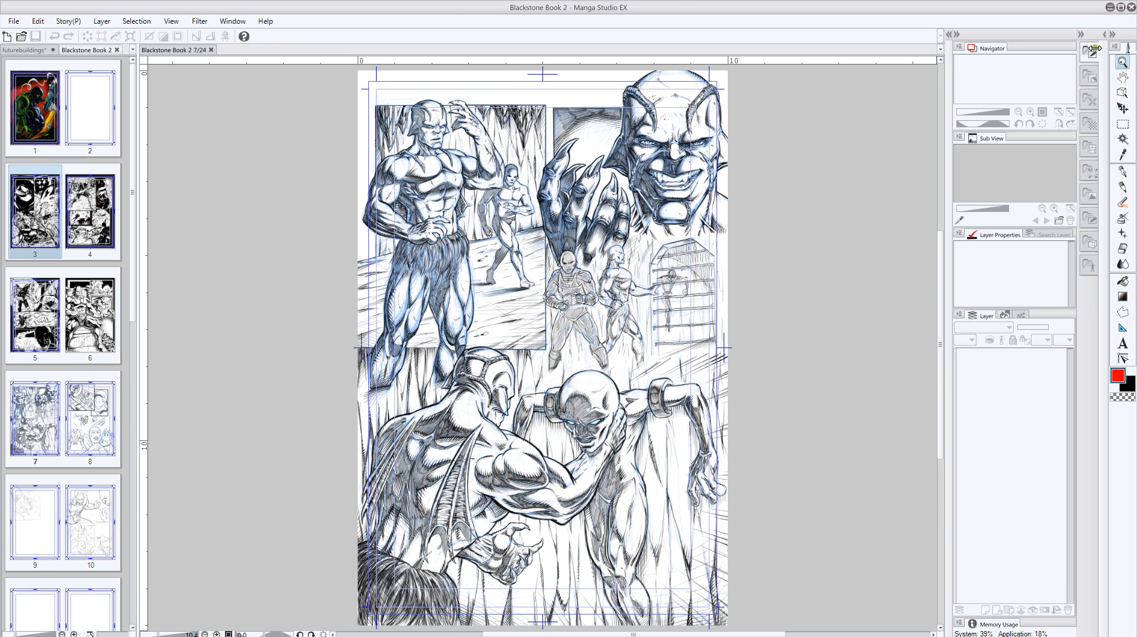
click(745, 152)
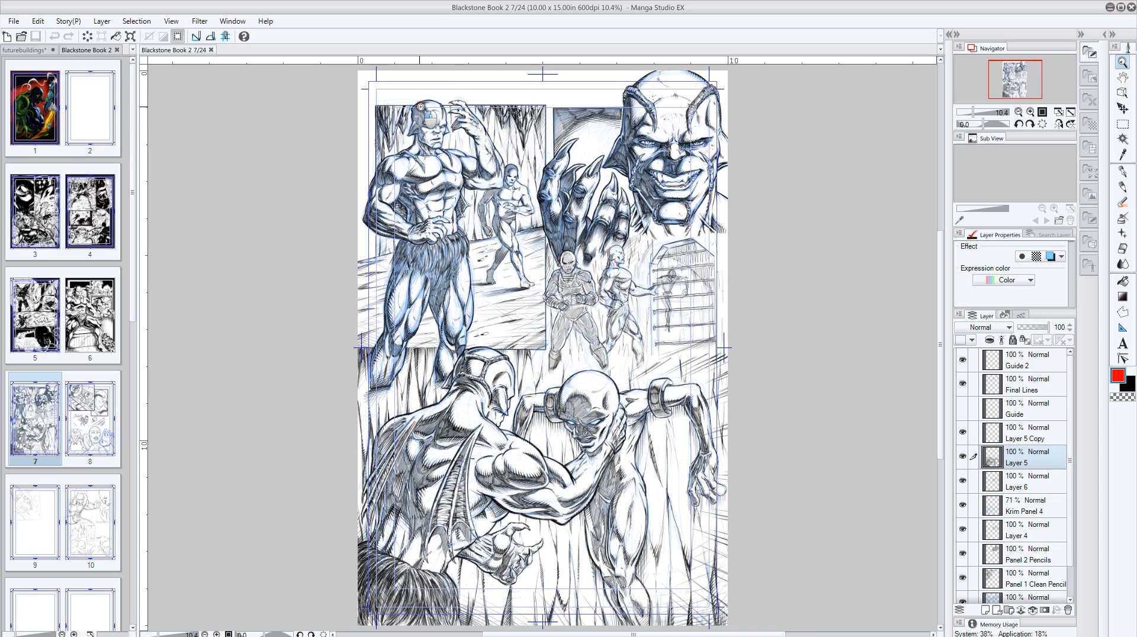
drag(417, 109, 379, 122)
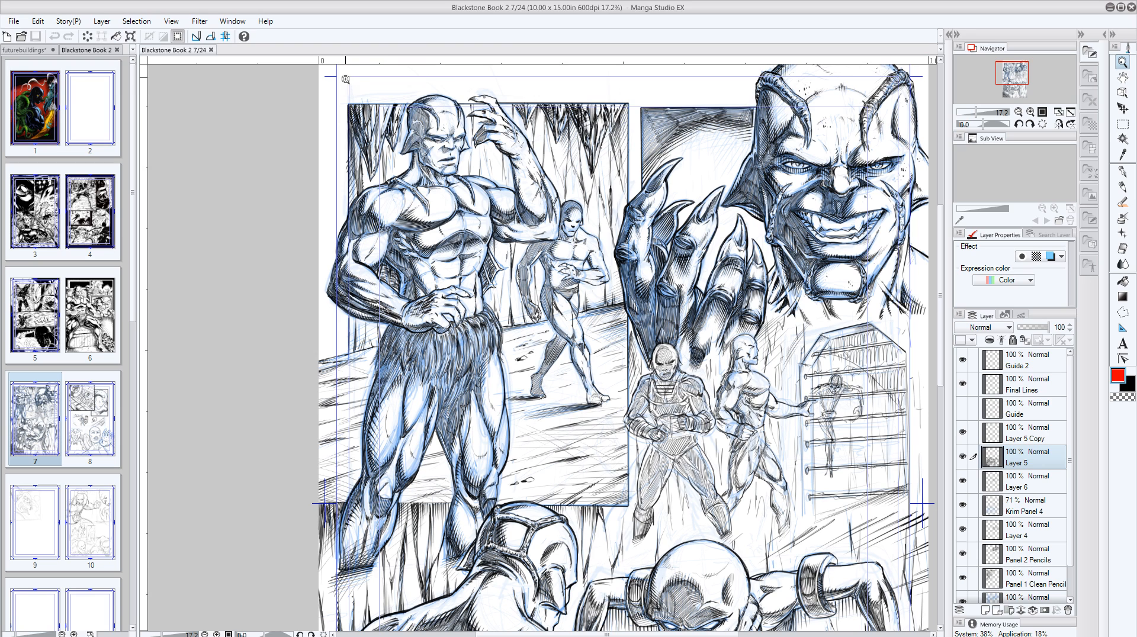
click(933, 242)
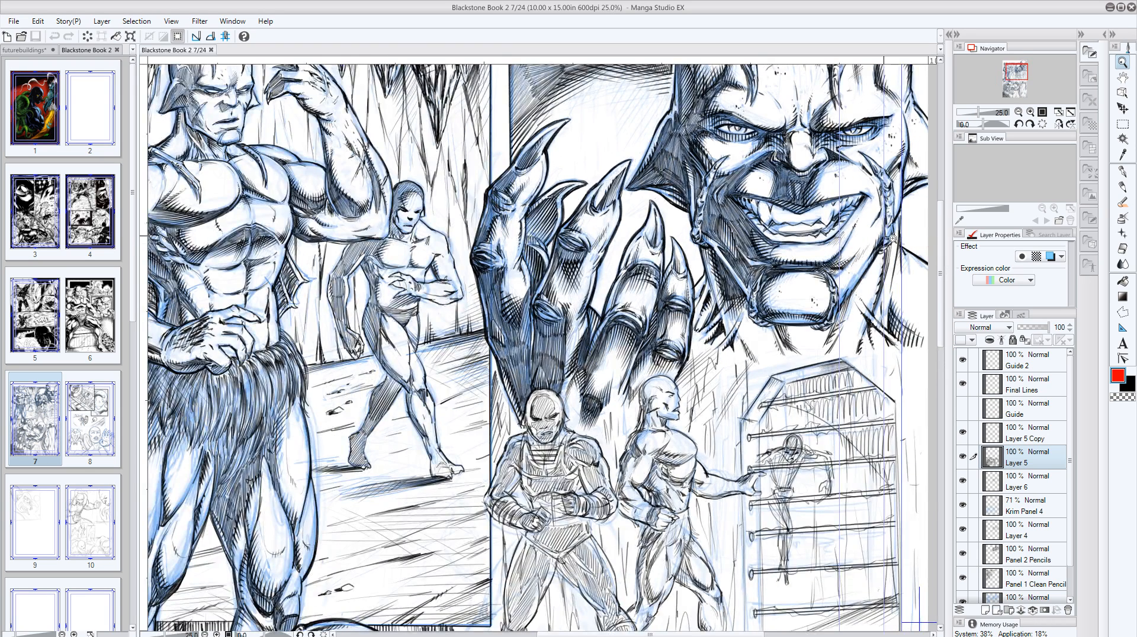
drag(528, 172, 472, 141)
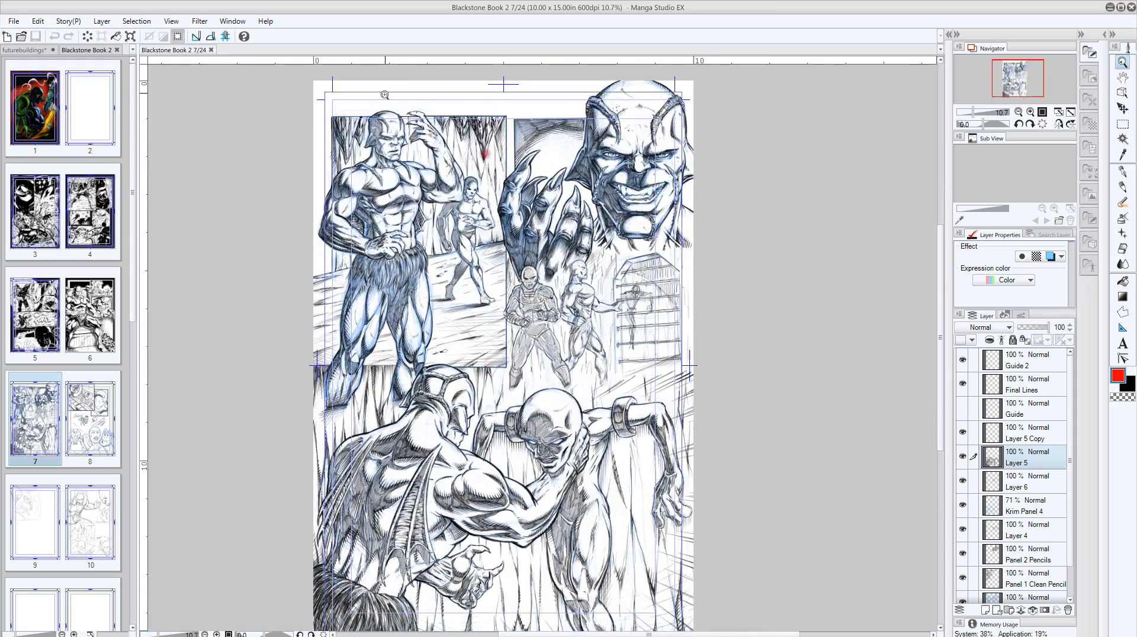
drag(385, 96, 393, 101)
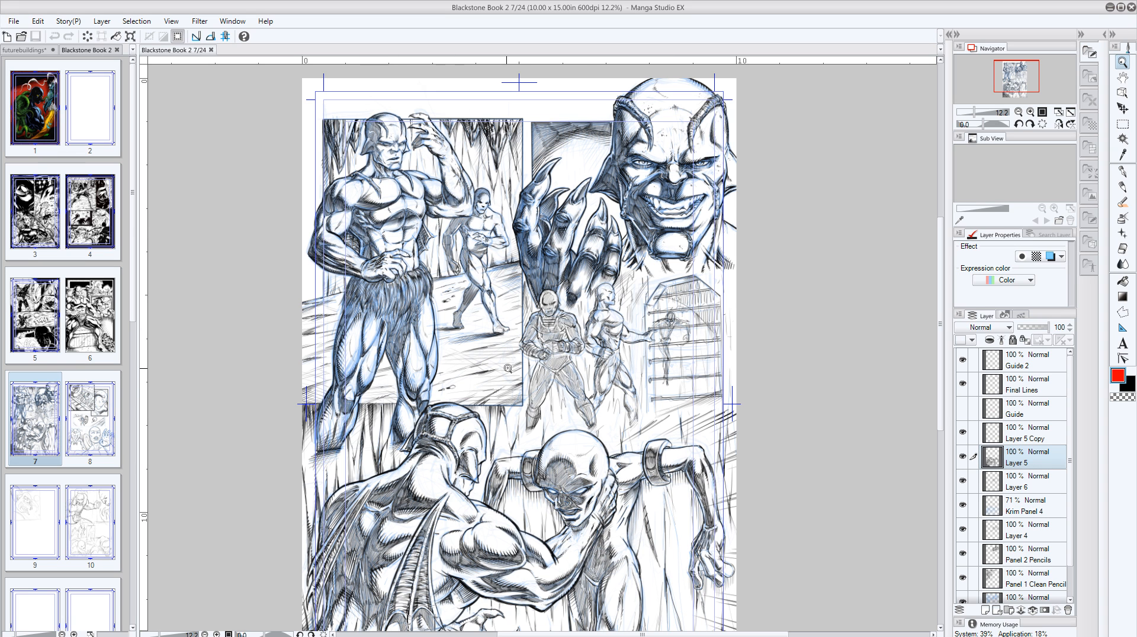
drag(475, 352, 450, 368)
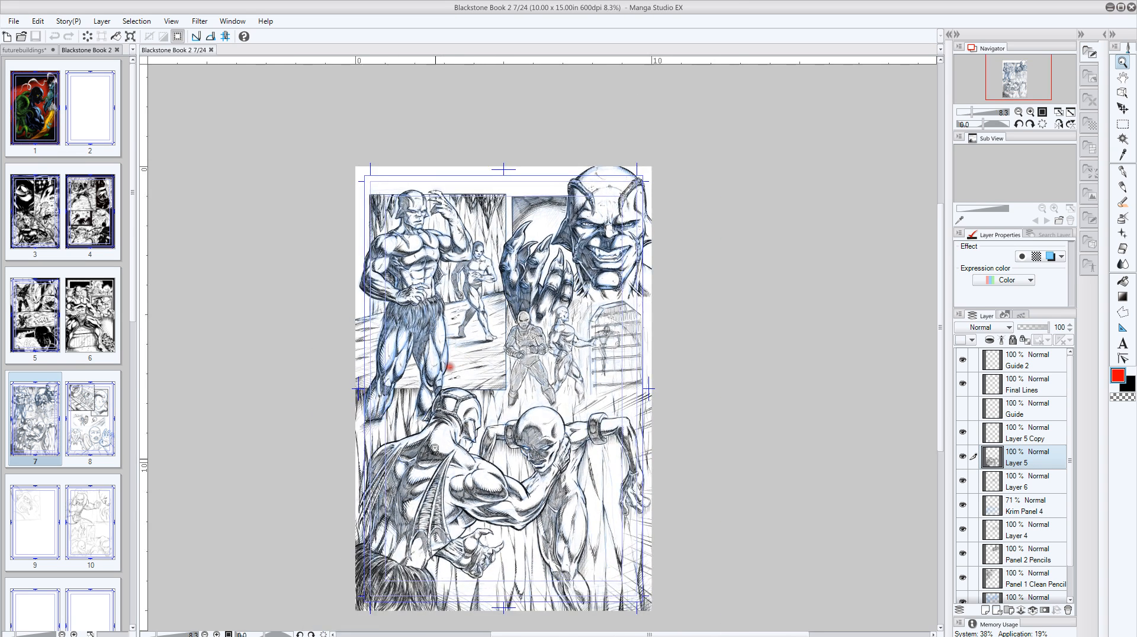
drag(439, 448, 453, 440)
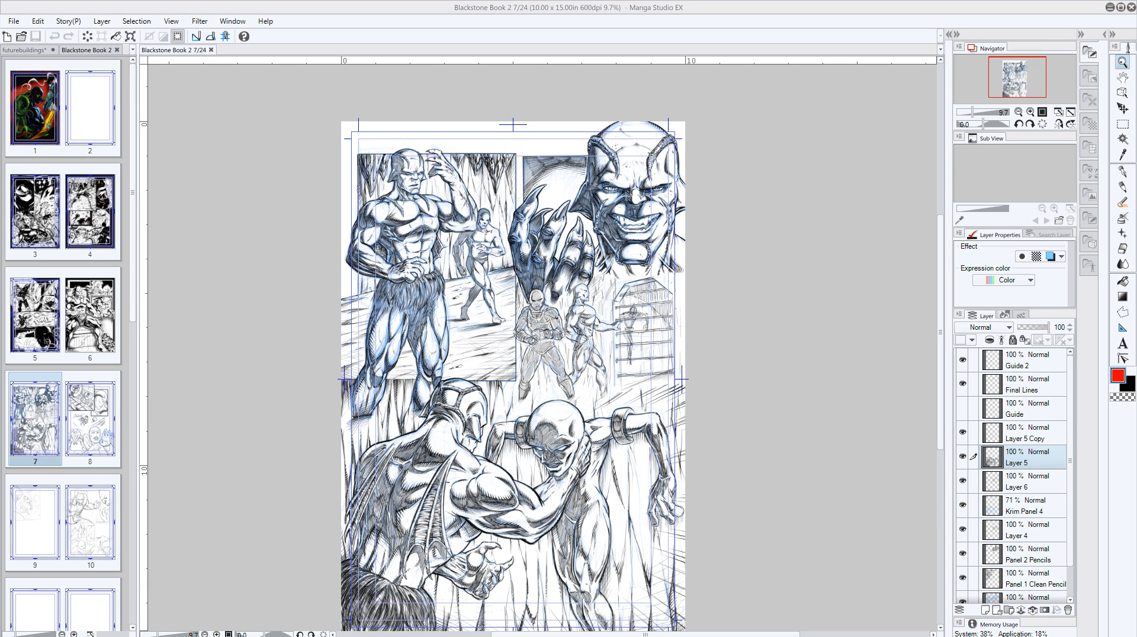
Hide and show Layer 5 repeatedly to compare the page with and without its drawing.
click(963, 457)
click(963, 458)
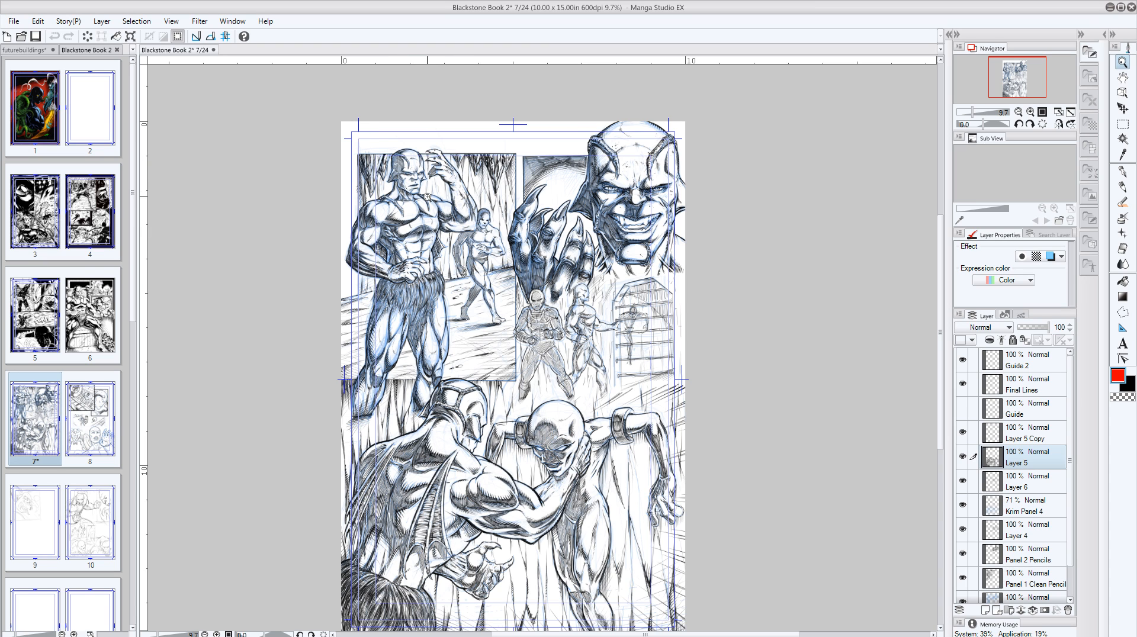
click(963, 456)
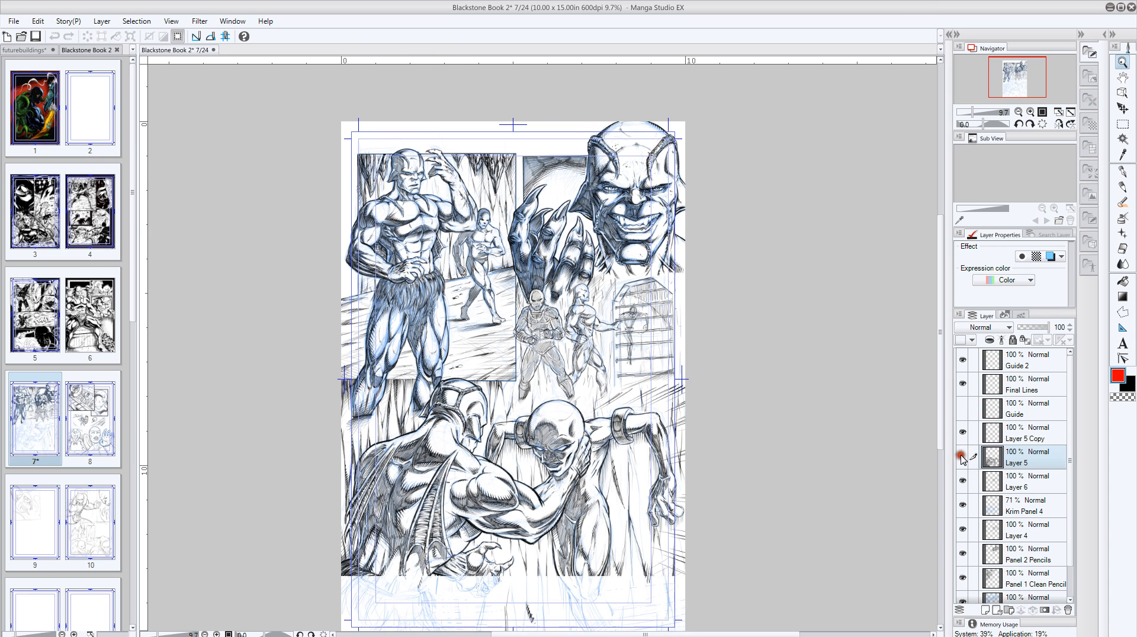
click(962, 456)
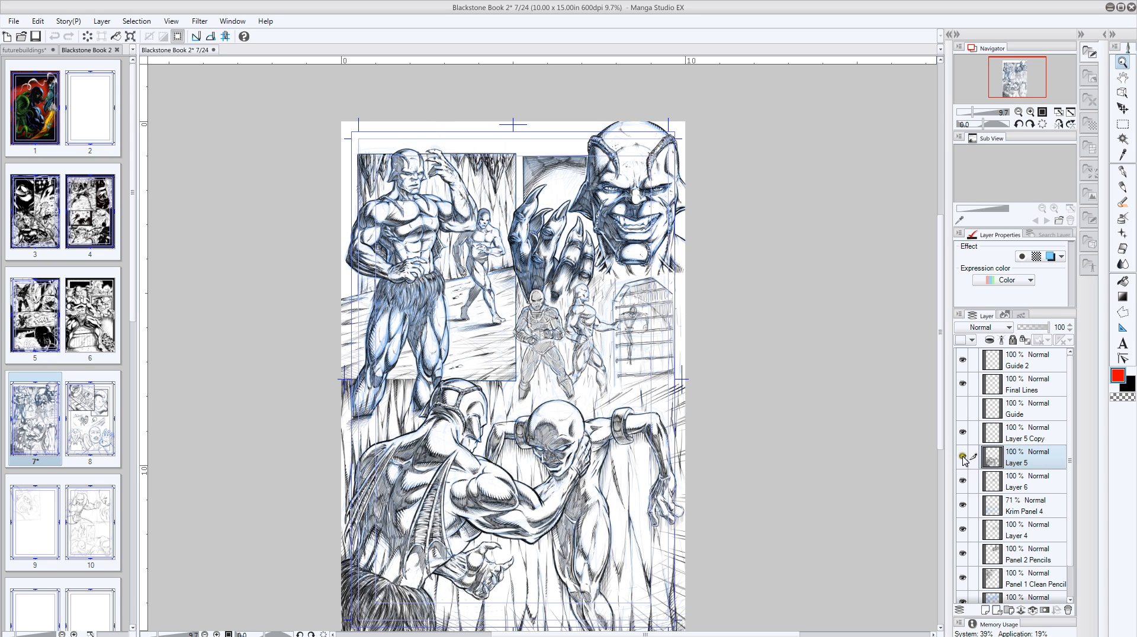
click(962, 456)
click(962, 456)
Toggle the visibility of Layer 5 Copy and inspect its effect on the bald figure's head up close.
click(961, 433)
click(962, 432)
click(961, 432)
click(962, 433)
click(561, 422)
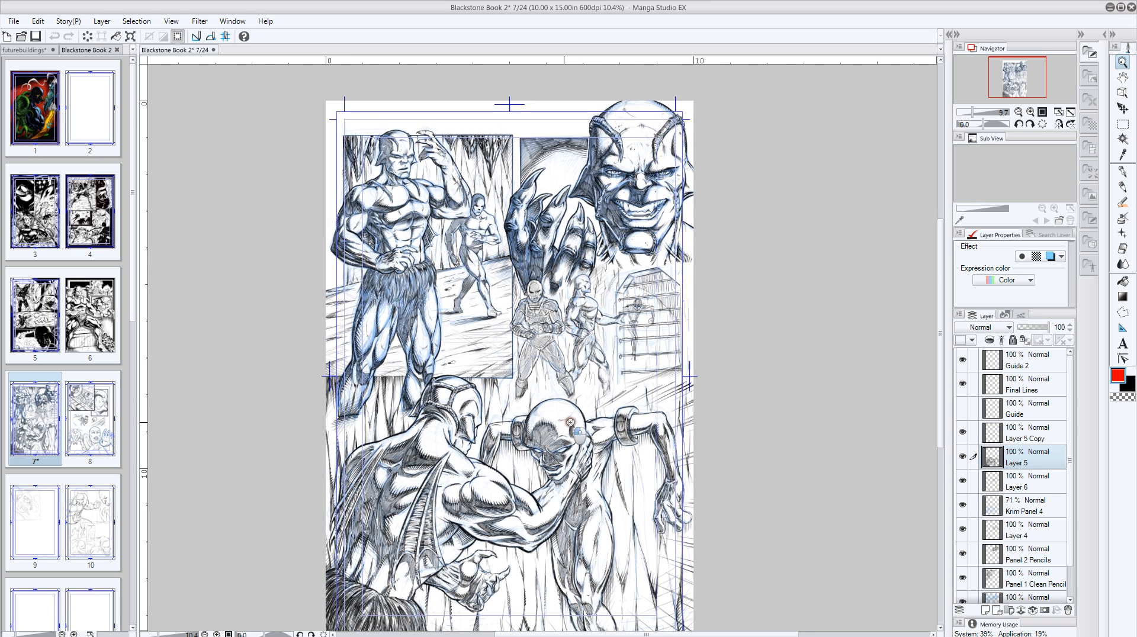
click(575, 416)
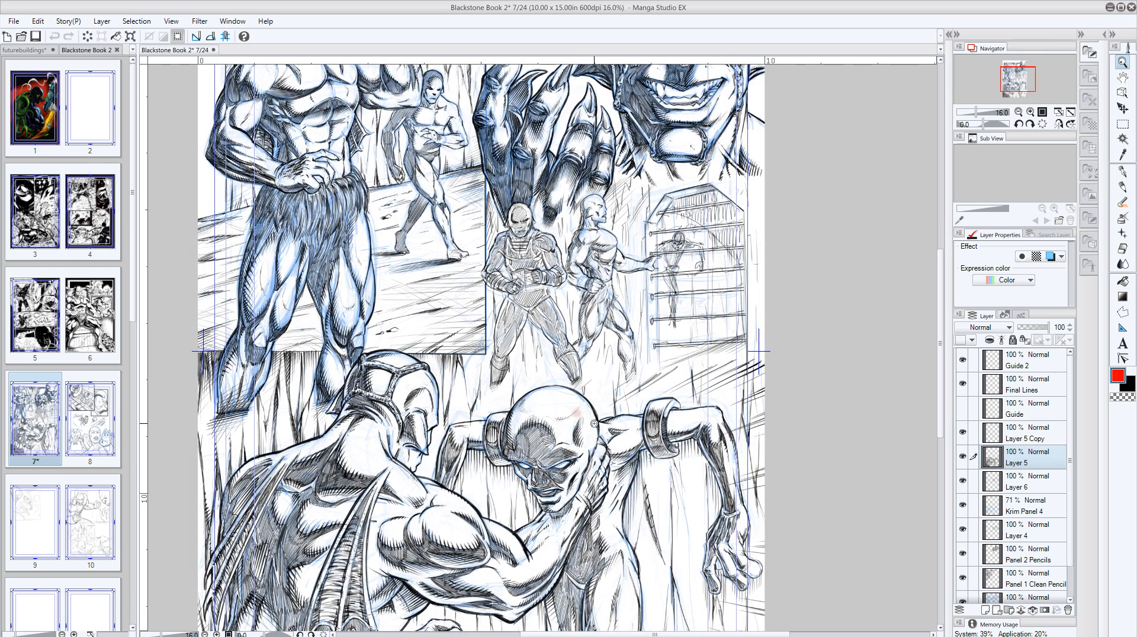
click(962, 433)
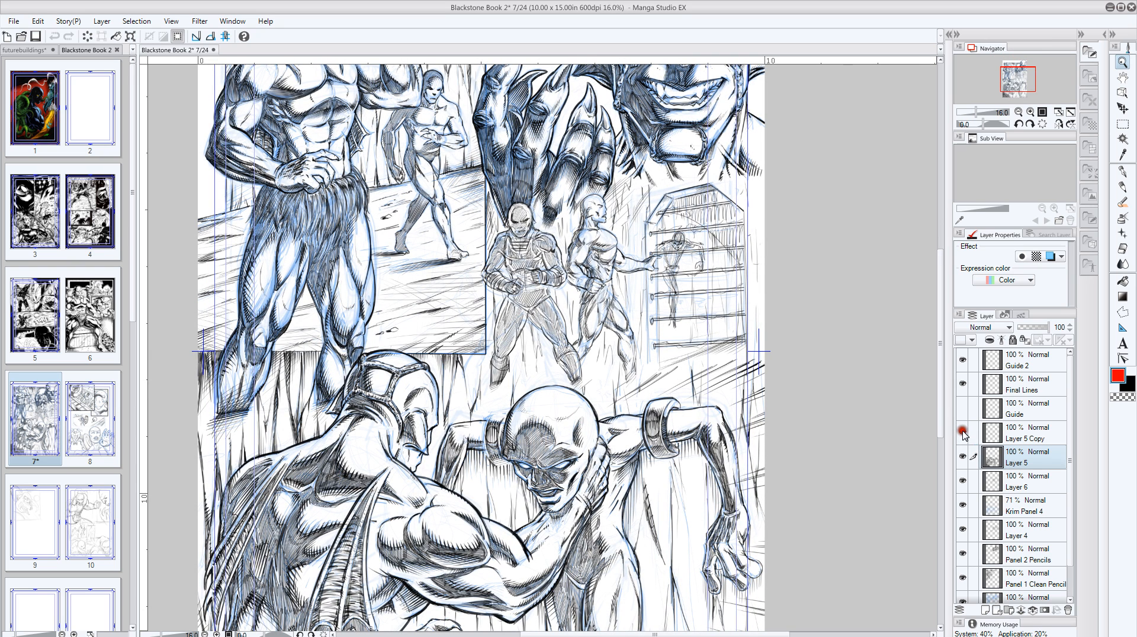
click(963, 433)
Compare Layer 5 and Layer 5 Copy in the lower panel by hiding and showing each again.
click(963, 455)
click(963, 454)
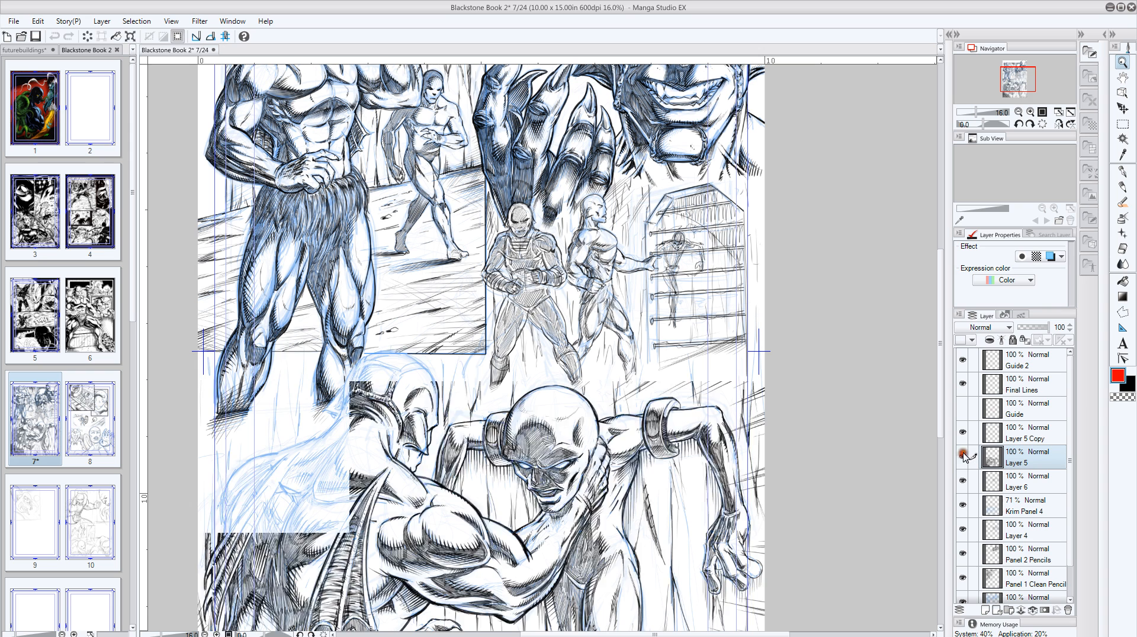
click(962, 434)
click(963, 433)
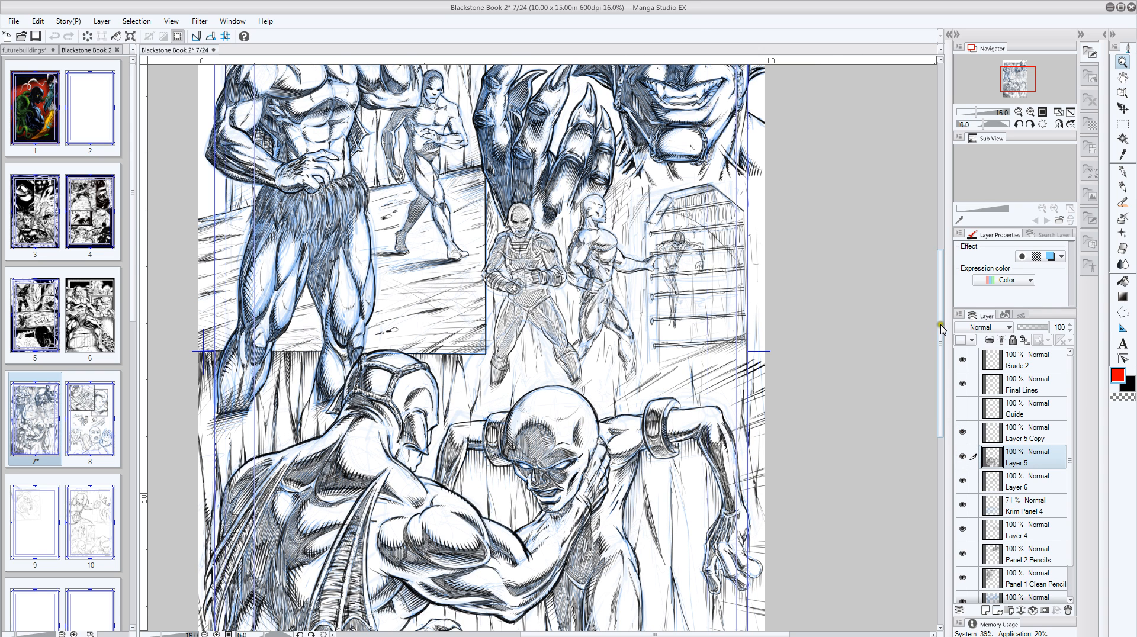
Add two new raster layers above Layer 5 and rename the upper one Added Pencils.
drag(941, 326, 940, 283)
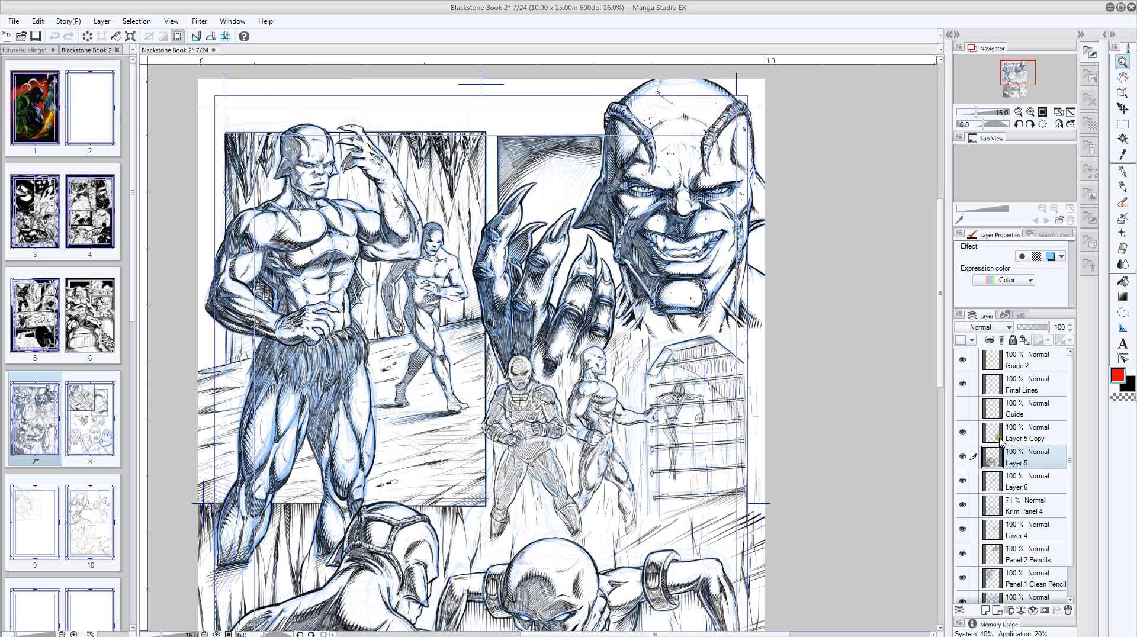
click(985, 610)
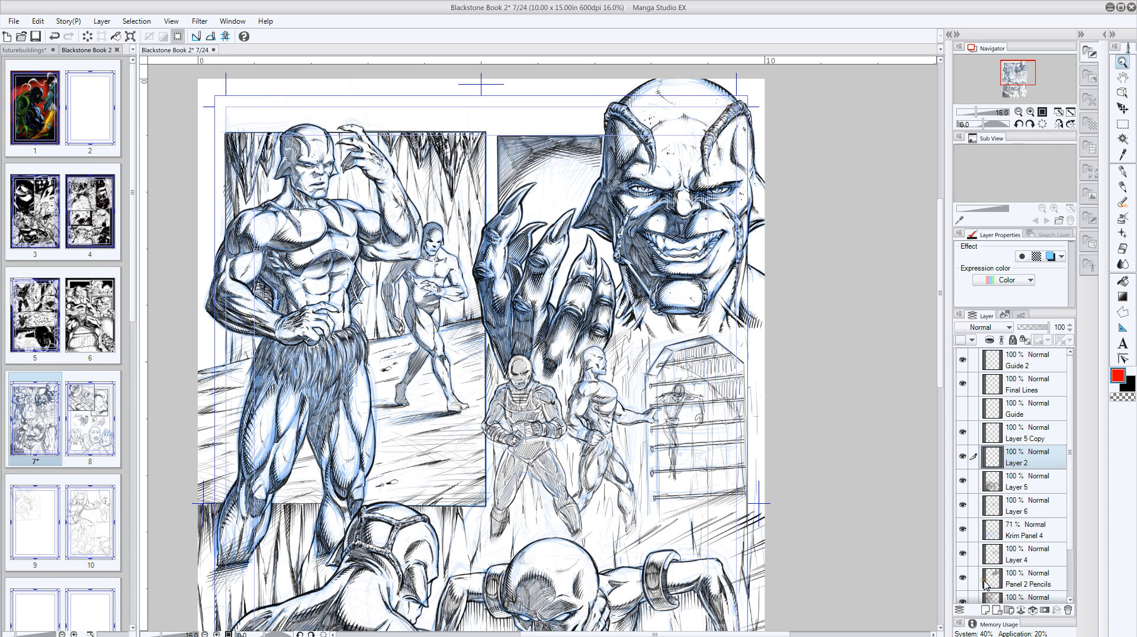
click(984, 610)
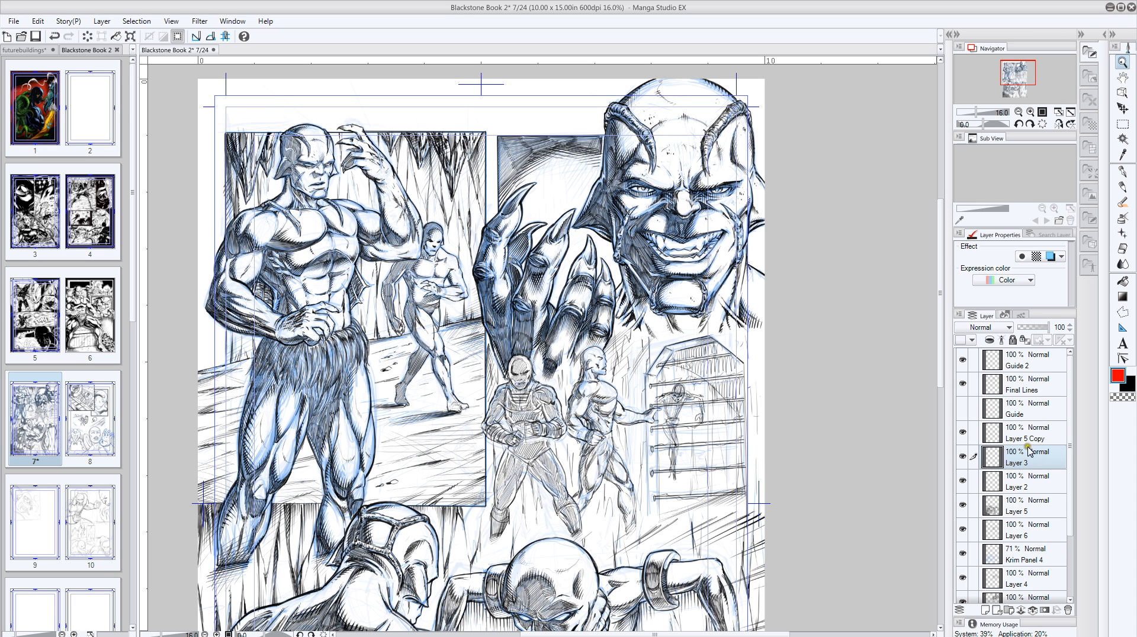
double_click(1015, 465)
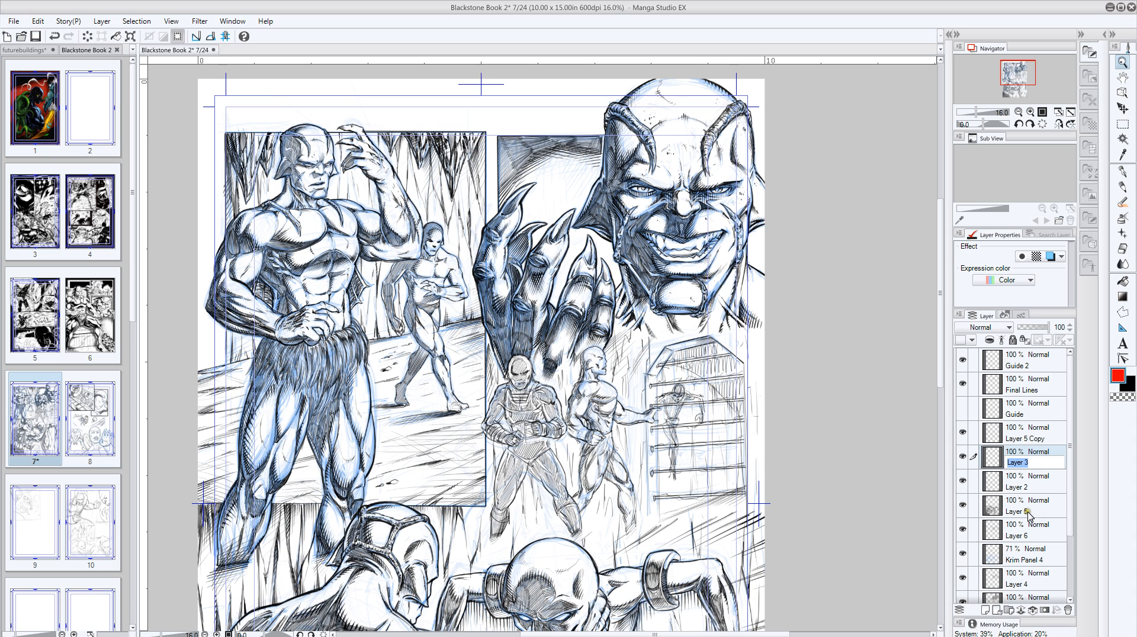
text(Added Pencils)
key(Return)
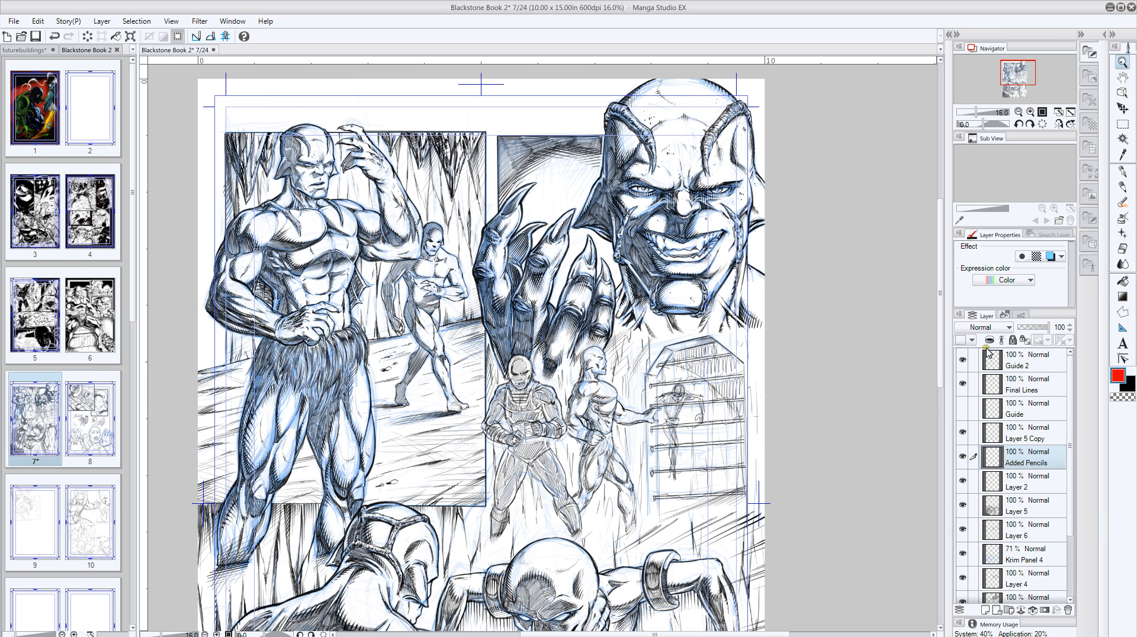
Try a straight black horizontal line above the first panel on the Added Pencils layer, then undo it.
click(1121, 185)
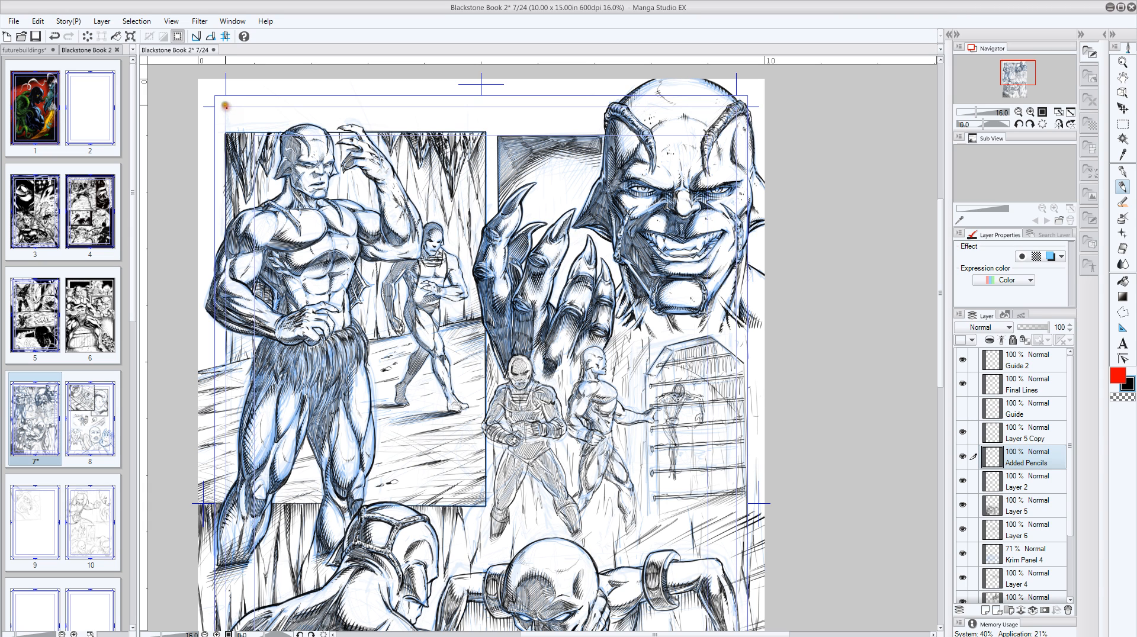
mouse_move(226, 107)
mouse_down()
mouse_move(239, 89)
mouse_move(335, 61)
mouse_move(457, 107)
mouse_move(505, 107)
mouse_move(484, 107)
mouse_up()
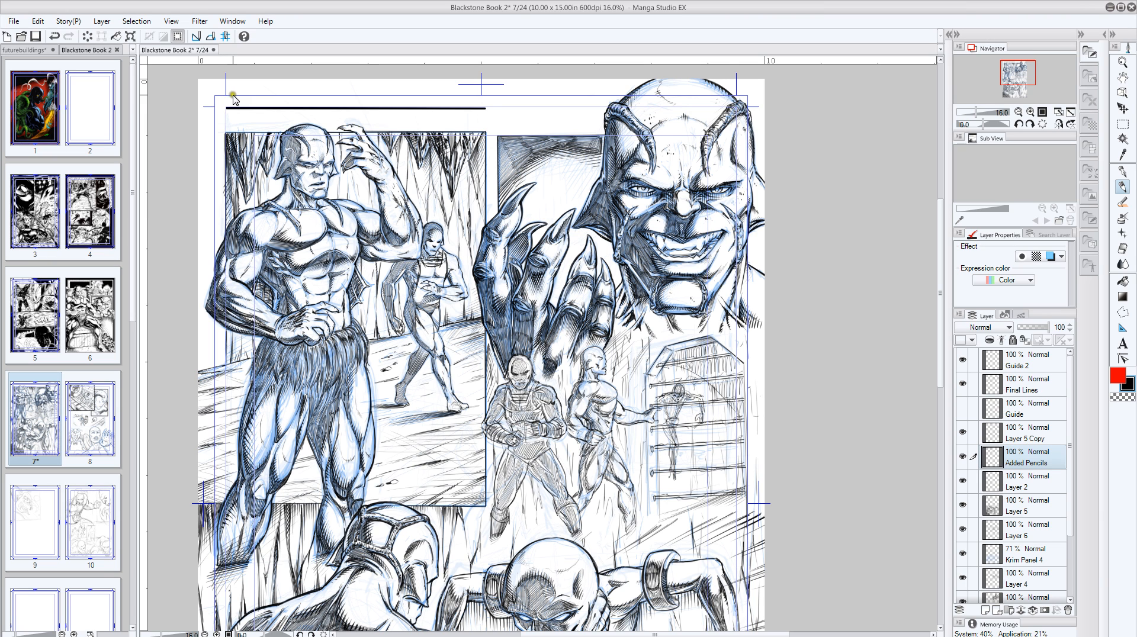
key(ctrl+z)
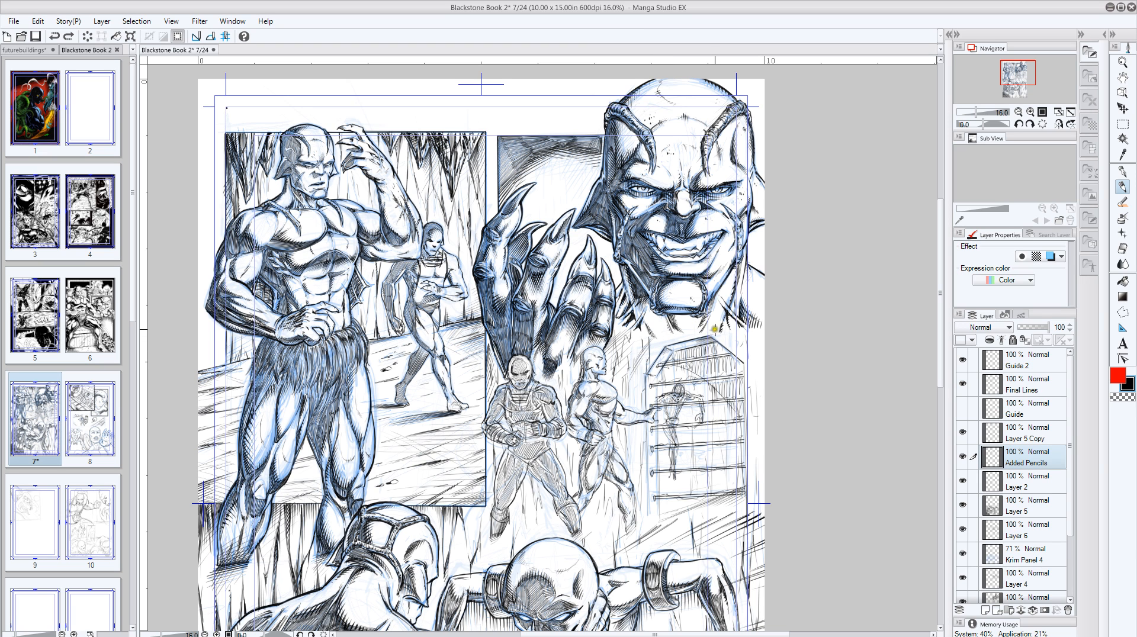
Outline the arched gate in the second panel with connected straight black lines along its top and both sides.
mouse_move(708, 335)
mouse_down()
mouse_move(743, 362)
mouse_move(746, 503)
mouse_up()
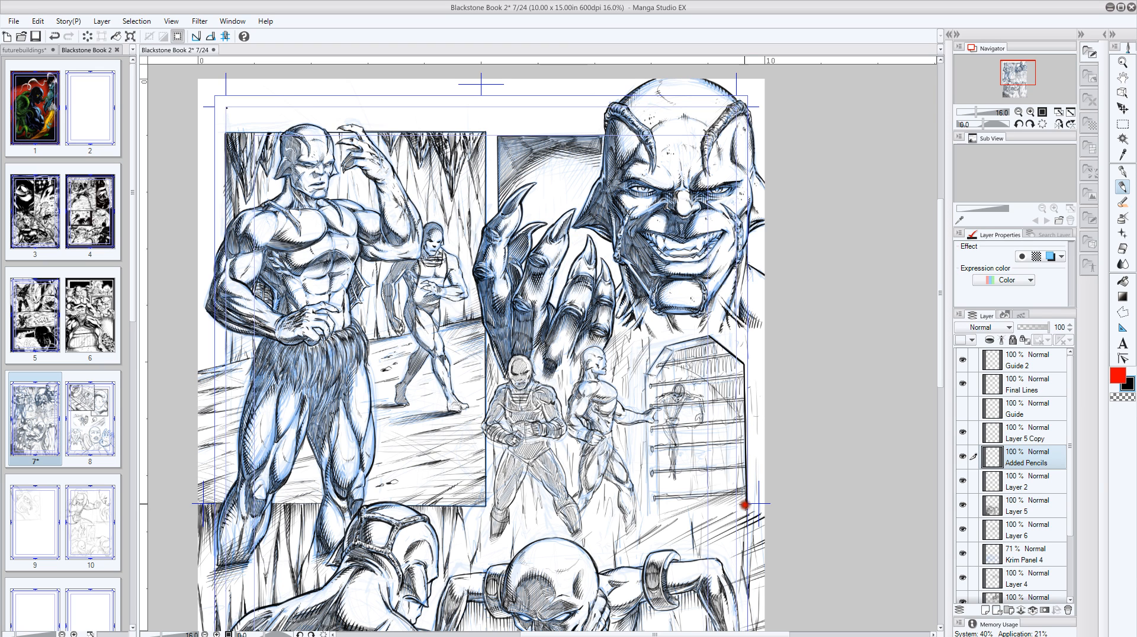
click(708, 336)
shift+click(663, 348)
shift+click(645, 370)
shift+click(648, 517)
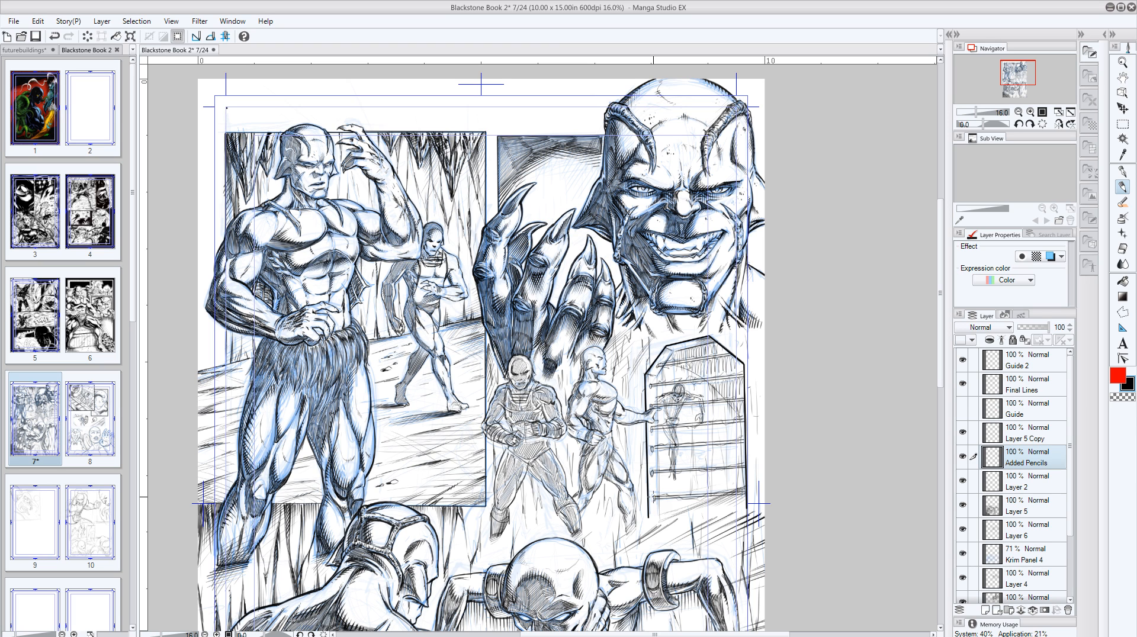
Draw a straight black line along the top border of the first panel.
click(225, 133)
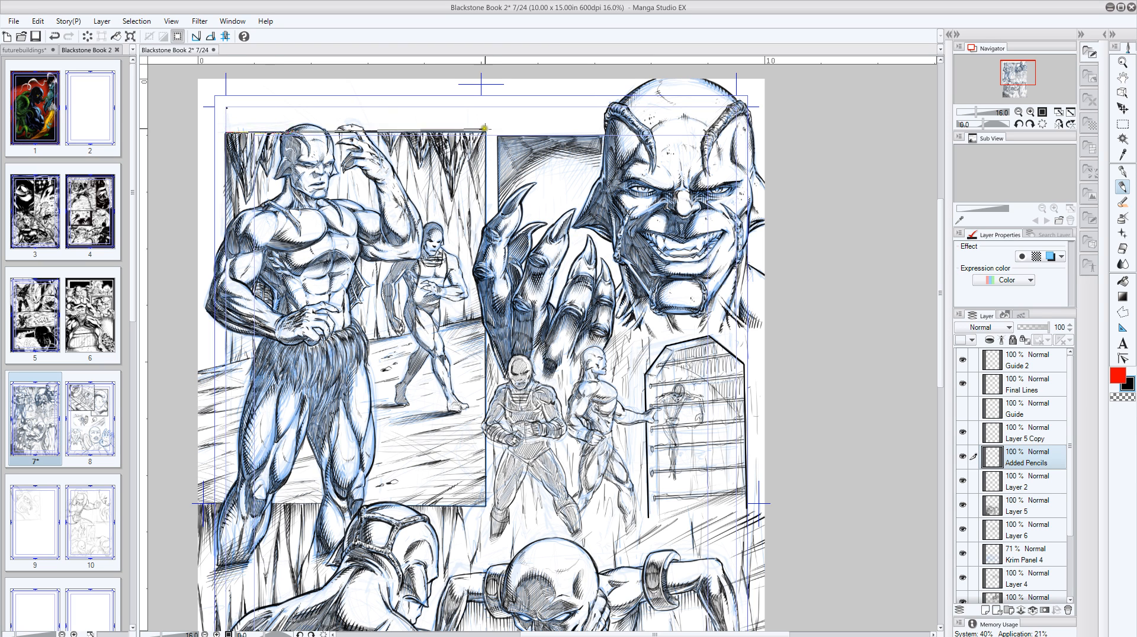
shift+click(487, 132)
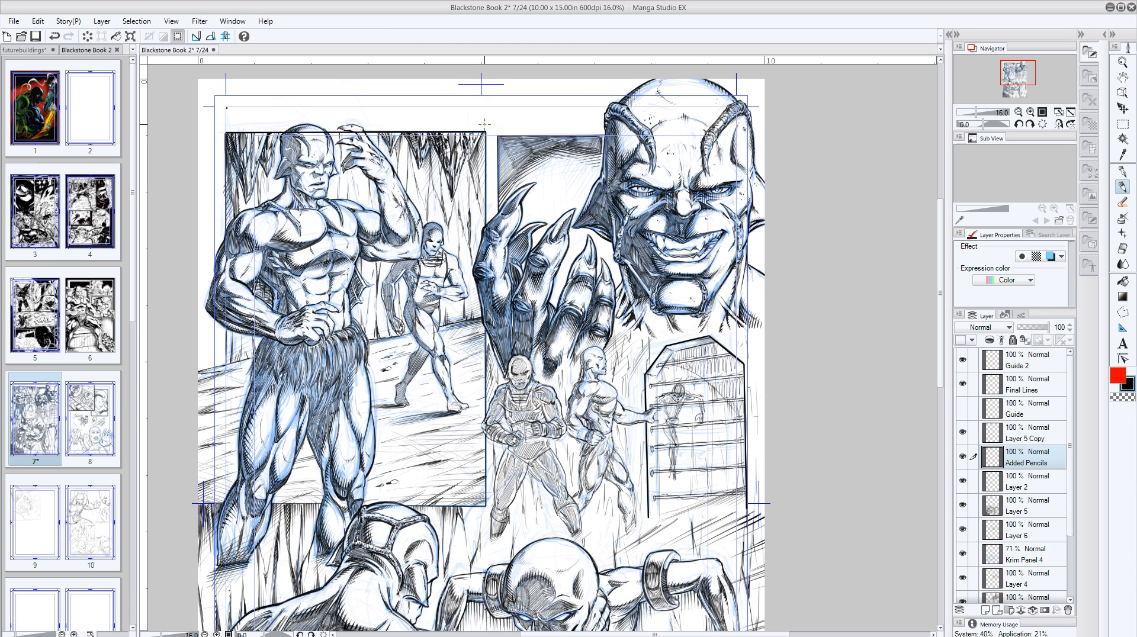
mouse_move(299, 136)
mouse_down()
mouse_move(320, 139)
mouse_move(337, 116)
mouse_move(358, 130)
mouse_move(352, 116)
mouse_up()
click(1122, 61)
drag(463, 284, 345, 182)
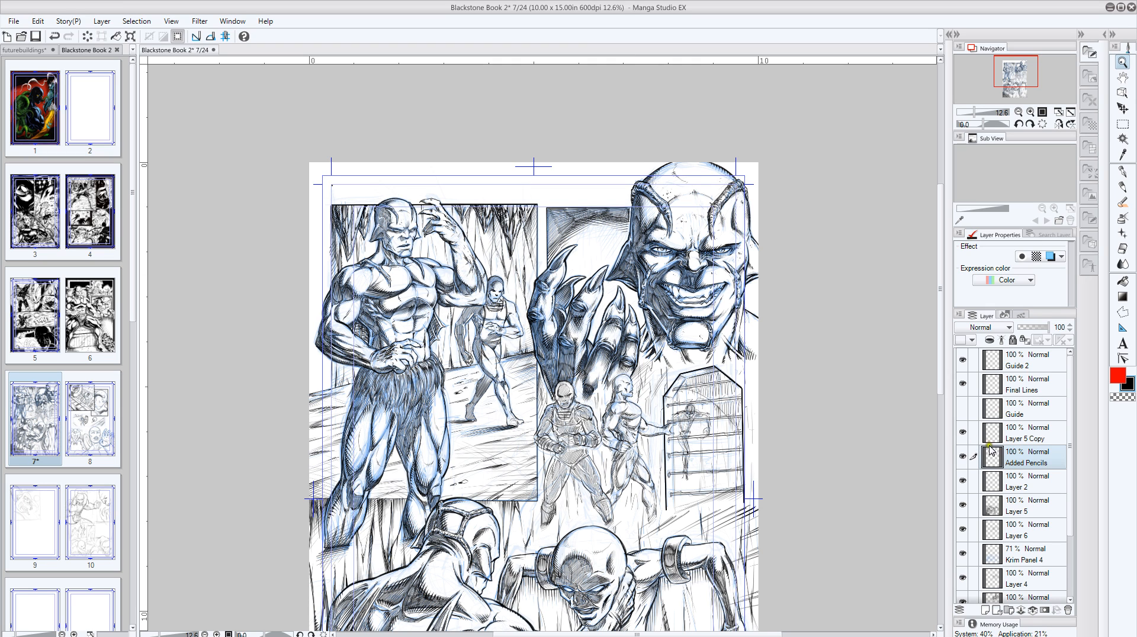
Add a raster layer above Added Pencils and name it Perspective Guides.
click(985, 610)
double_click(1014, 462)
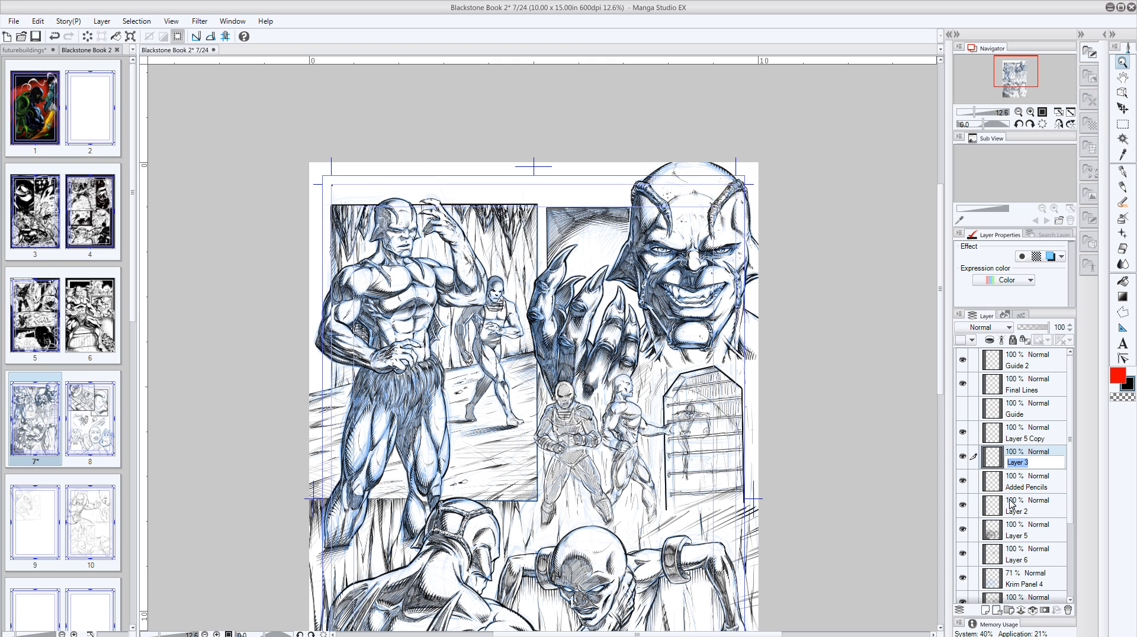
text(Perspective Guides)
key(Return)
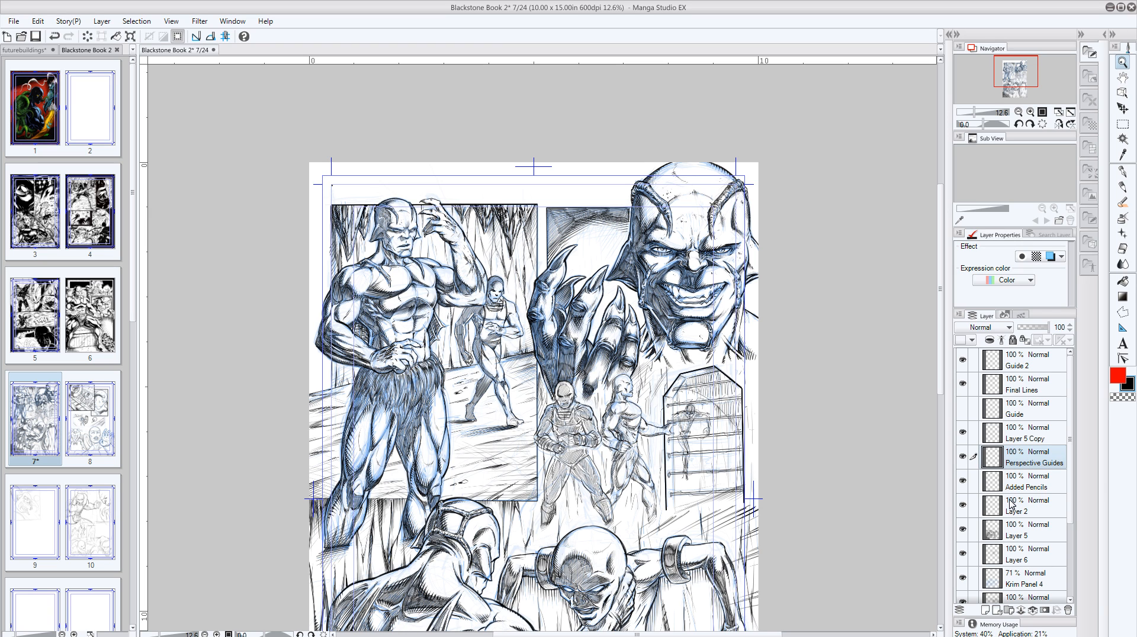
Change the main drawing colour from the basic colours to bright cyan.
click(1117, 372)
click(1120, 375)
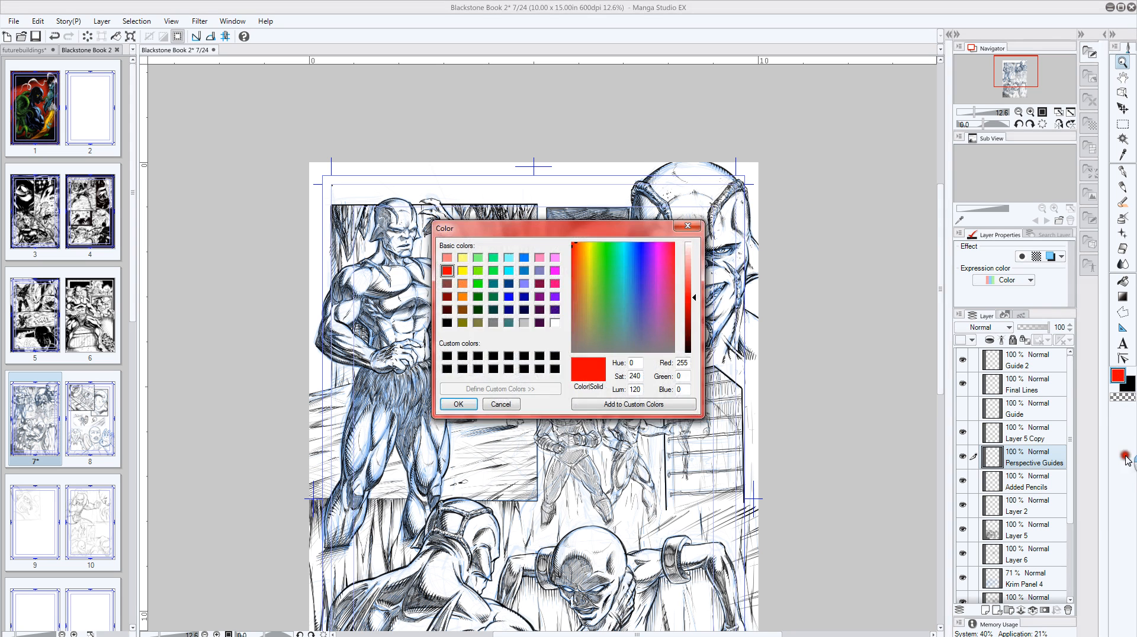
click(509, 271)
click(458, 404)
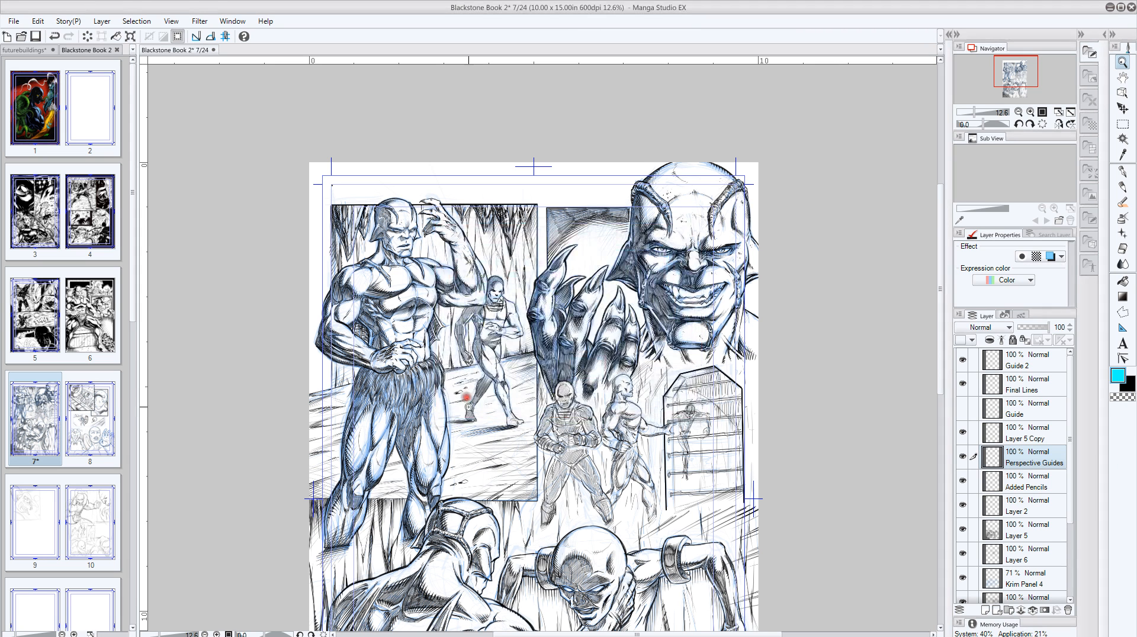
With the pencil, draw straight cyan guide lines fanning from a vanishing point at the large face's chin across the first panel's floor.
click(1119, 181)
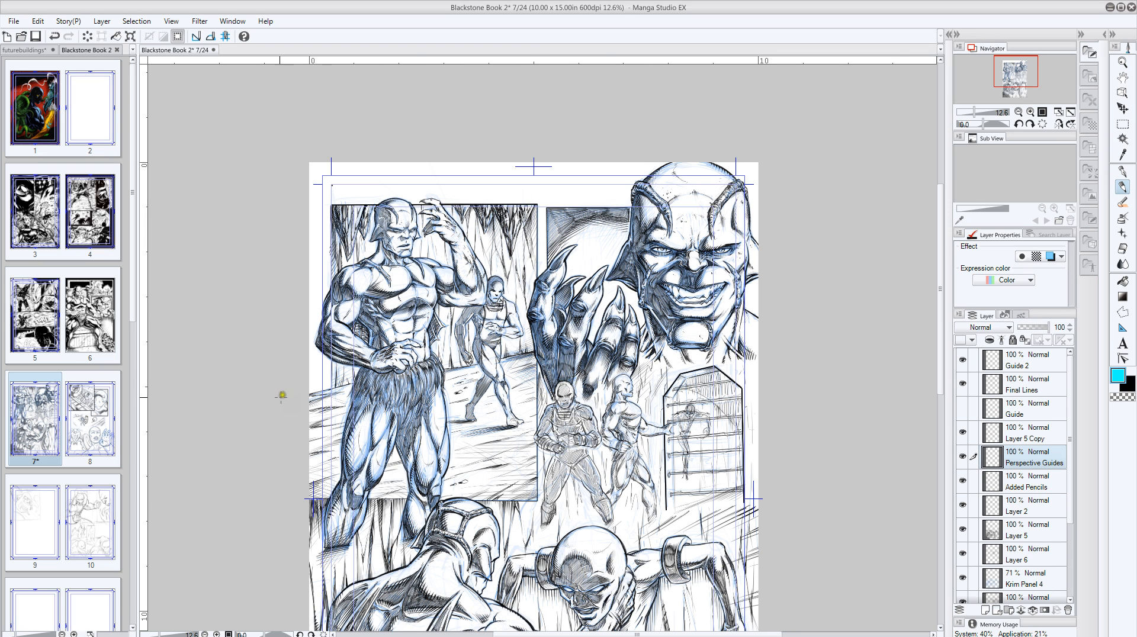
drag(265, 404, 673, 323)
drag(681, 323, 298, 441)
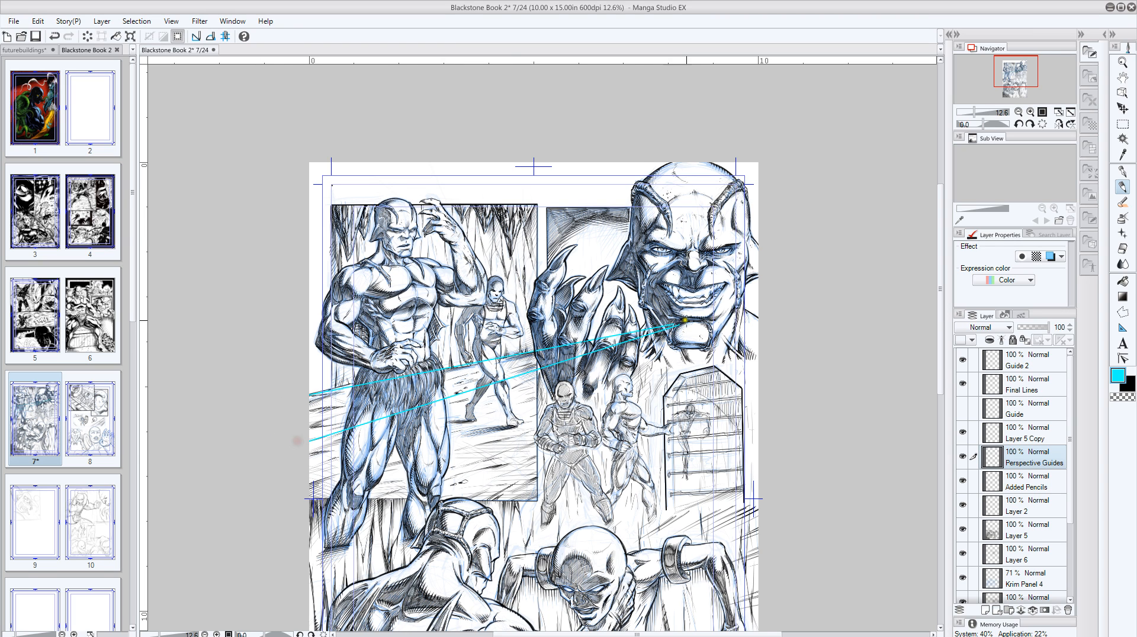
drag(679, 326, 278, 481)
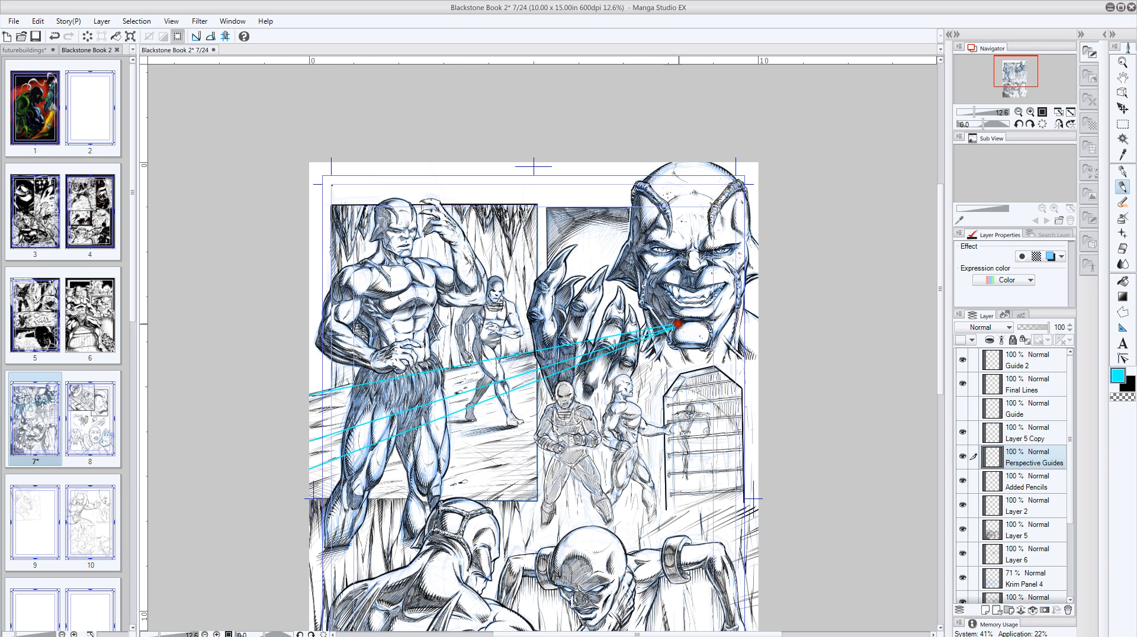
drag(678, 327, 290, 494)
drag(679, 326, 290, 518)
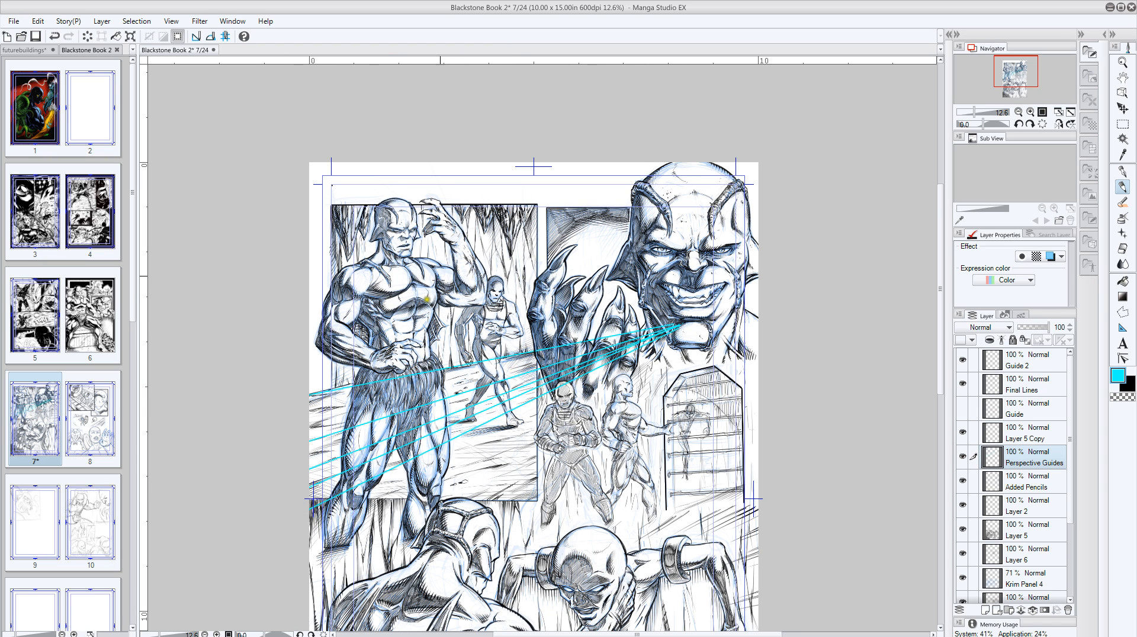
drag(679, 328, 361, 517)
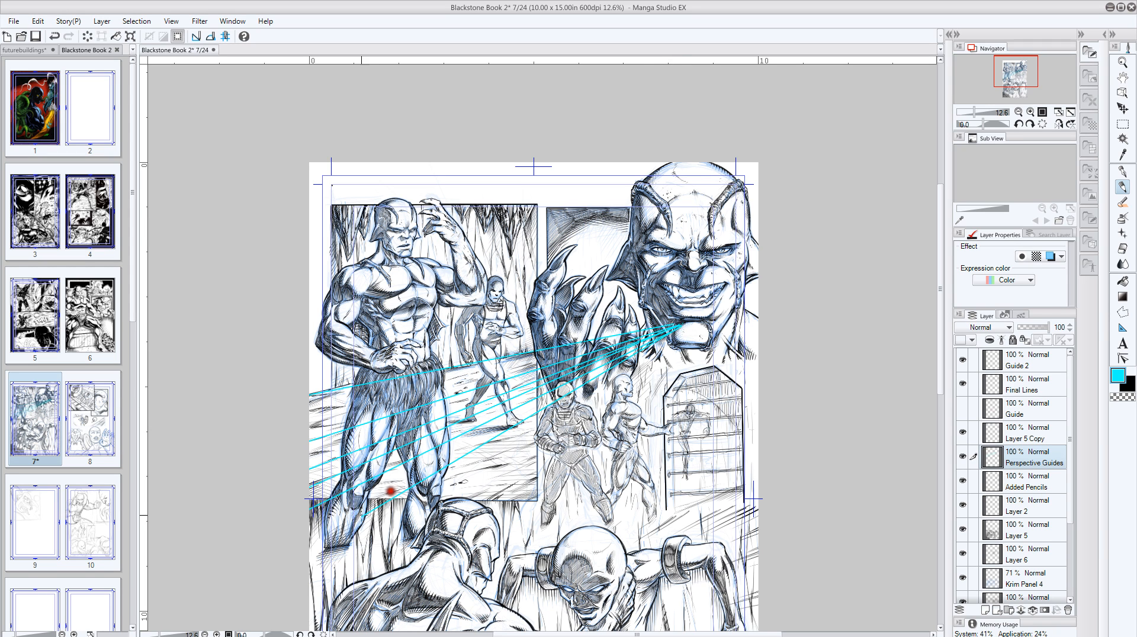
Add steeper cyan guide lines from the vanishing point to the first panel's lower edge, plus one shallower line across the floor.
drag(684, 323, 455, 481)
drag(687, 318, 468, 508)
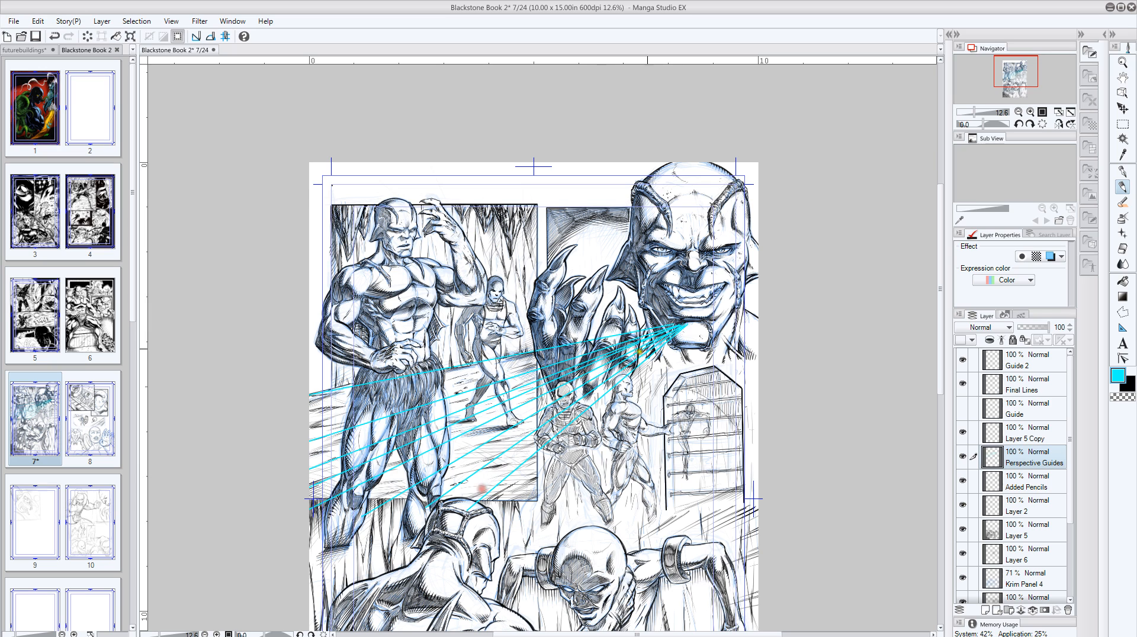
drag(686, 322, 487, 521)
drag(686, 323, 303, 406)
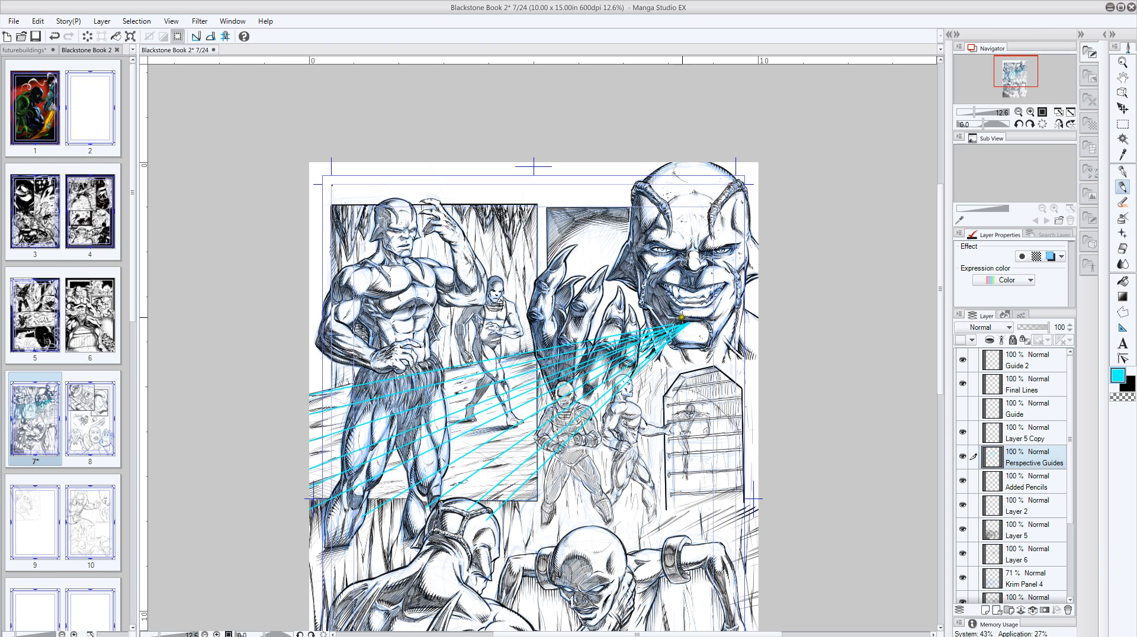
Continue the cyan fan from the vanishing point with nearly horizontal guide lines across the standing figure's waist and torso.
drag(674, 319, 299, 372)
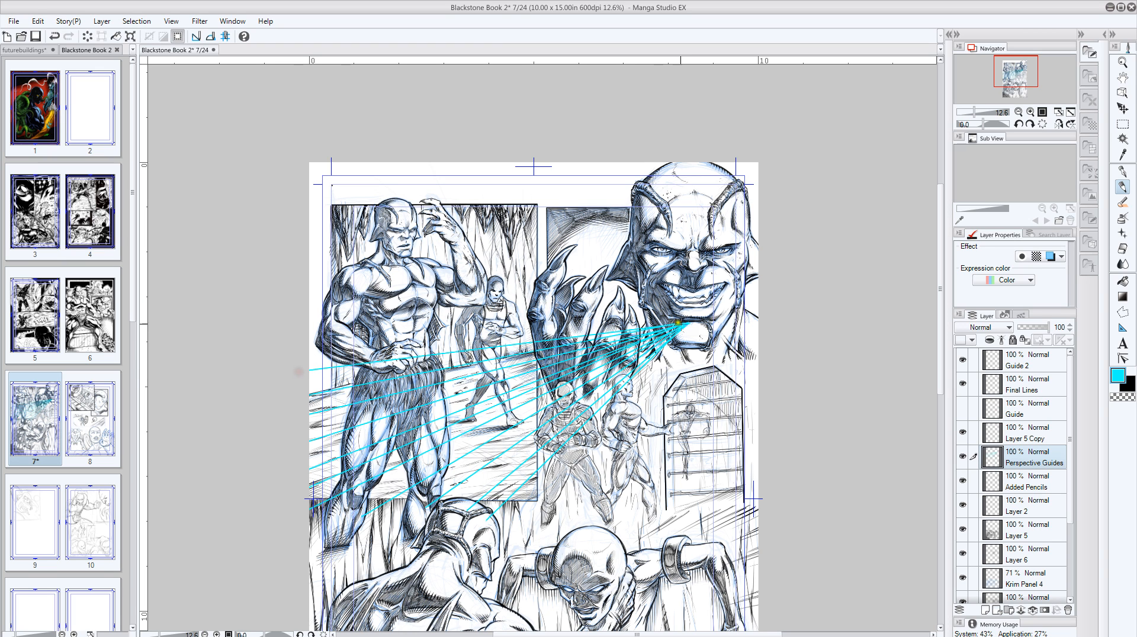
drag(689, 321, 279, 354)
drag(687, 320, 288, 335)
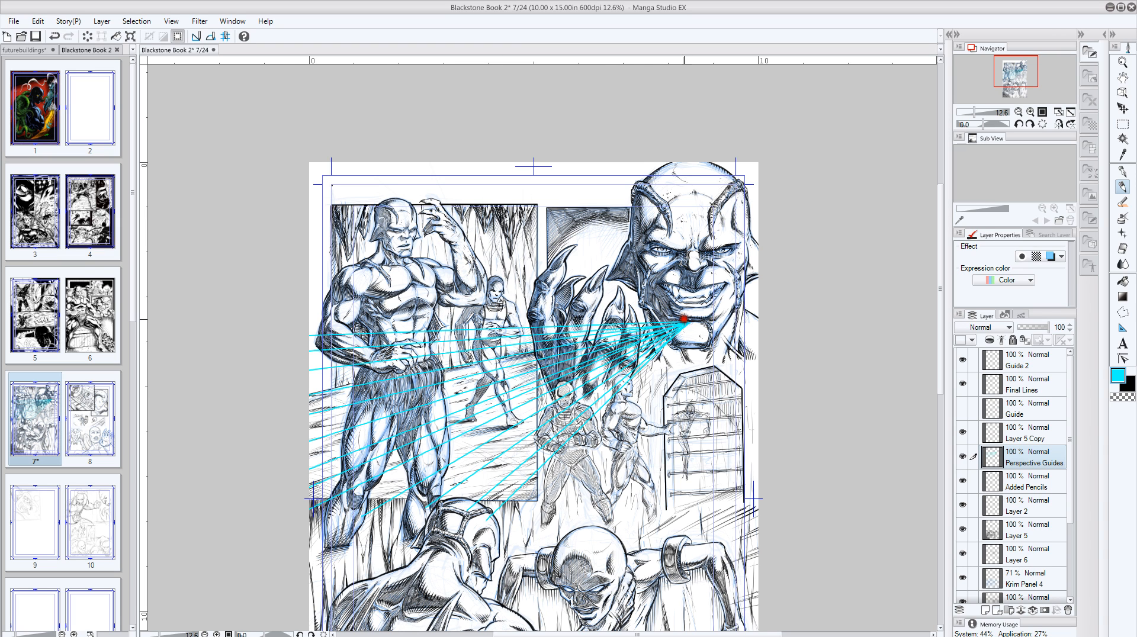
drag(684, 319, 294, 322)
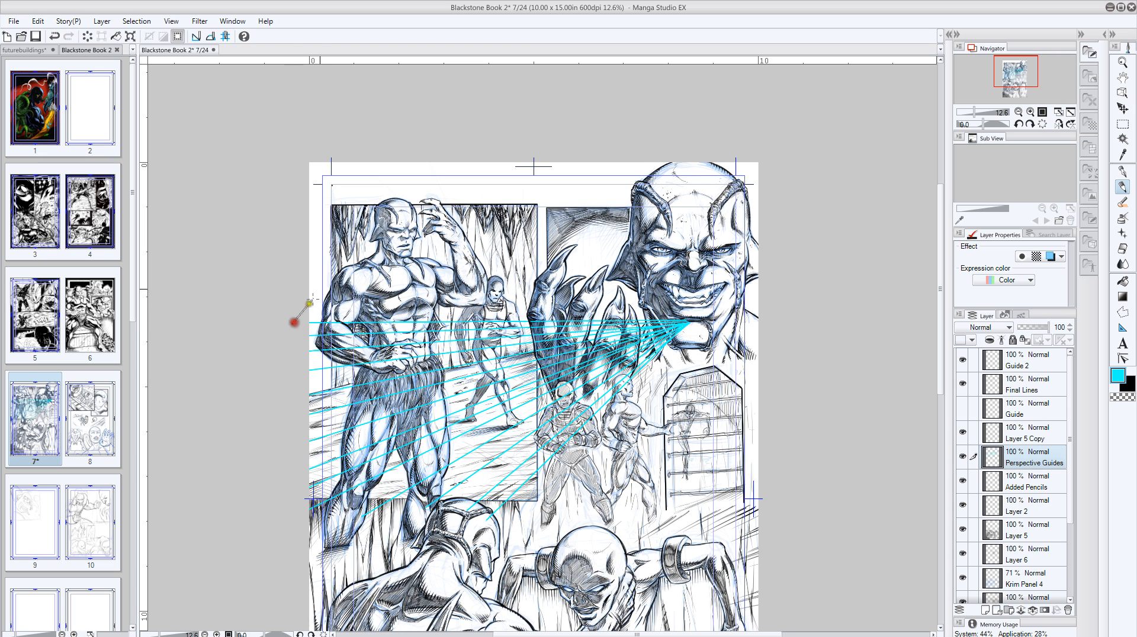
drag(683, 318, 290, 303)
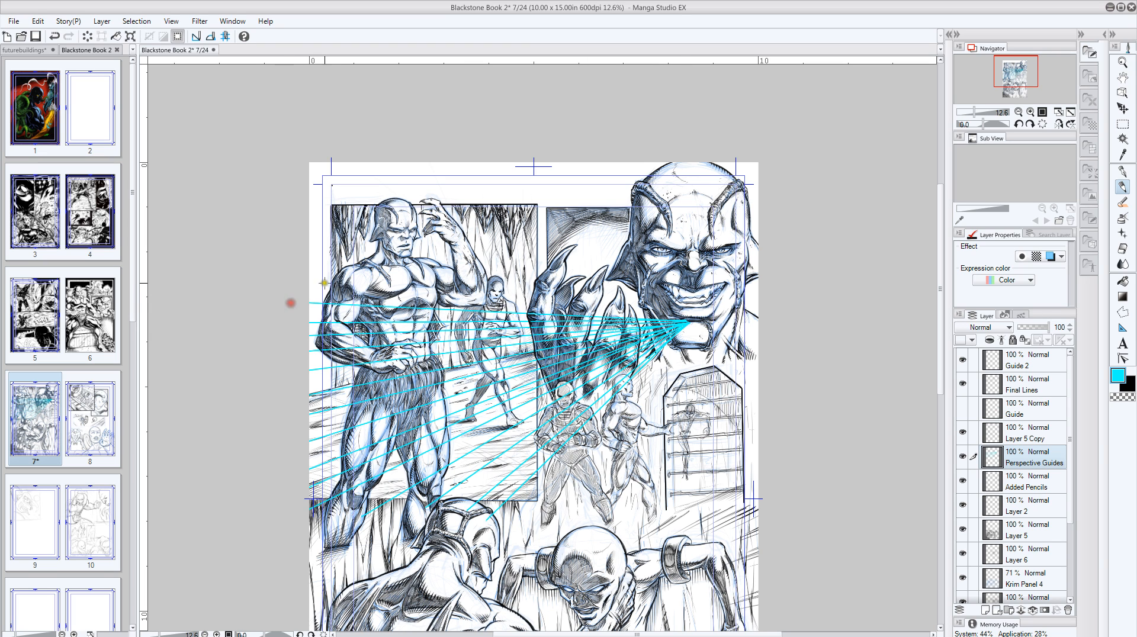
Extend the cyan fan upward from the vanishing point with guide lines crossing the back wall to above the first panel's top corner.
drag(687, 318, 279, 271)
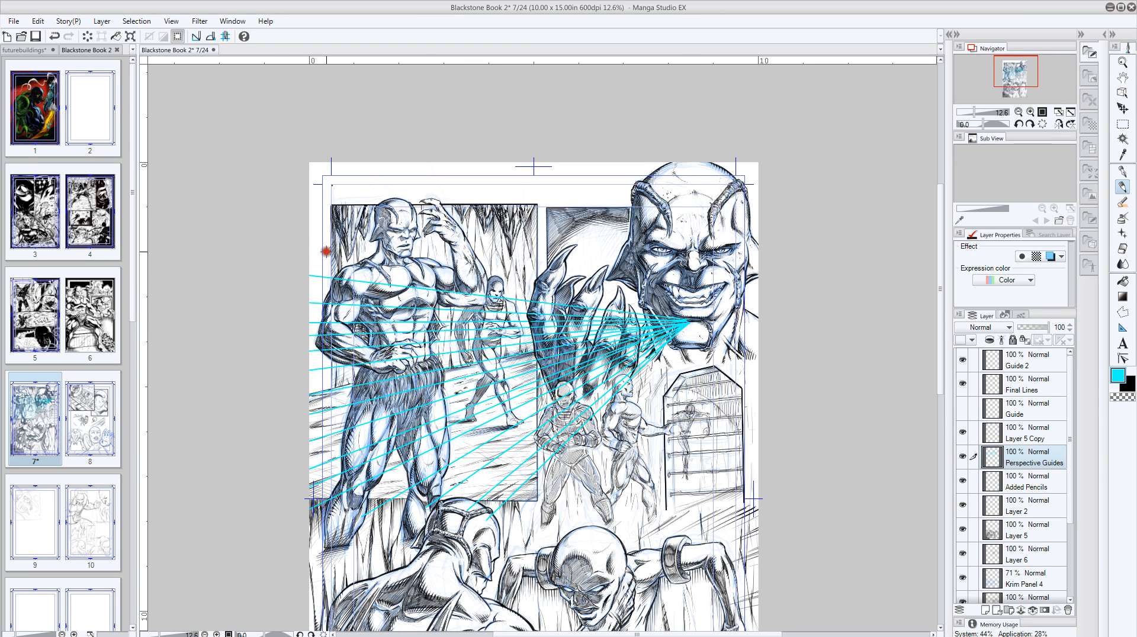
drag(690, 320, 307, 251)
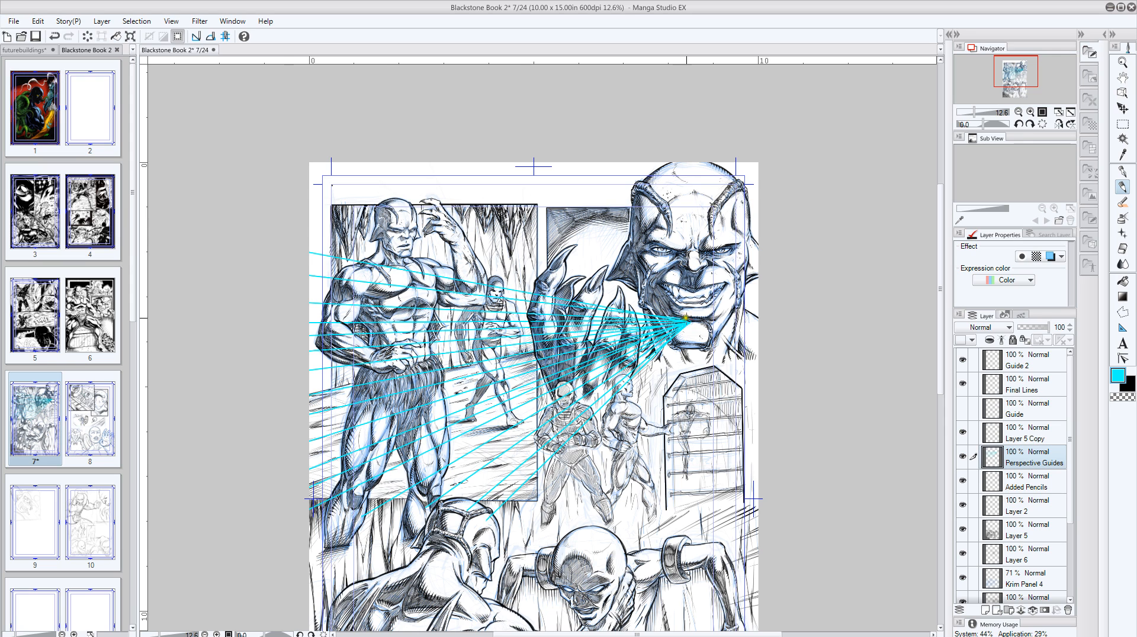
drag(435, 255, 287, 234)
drag(682, 317, 292, 211)
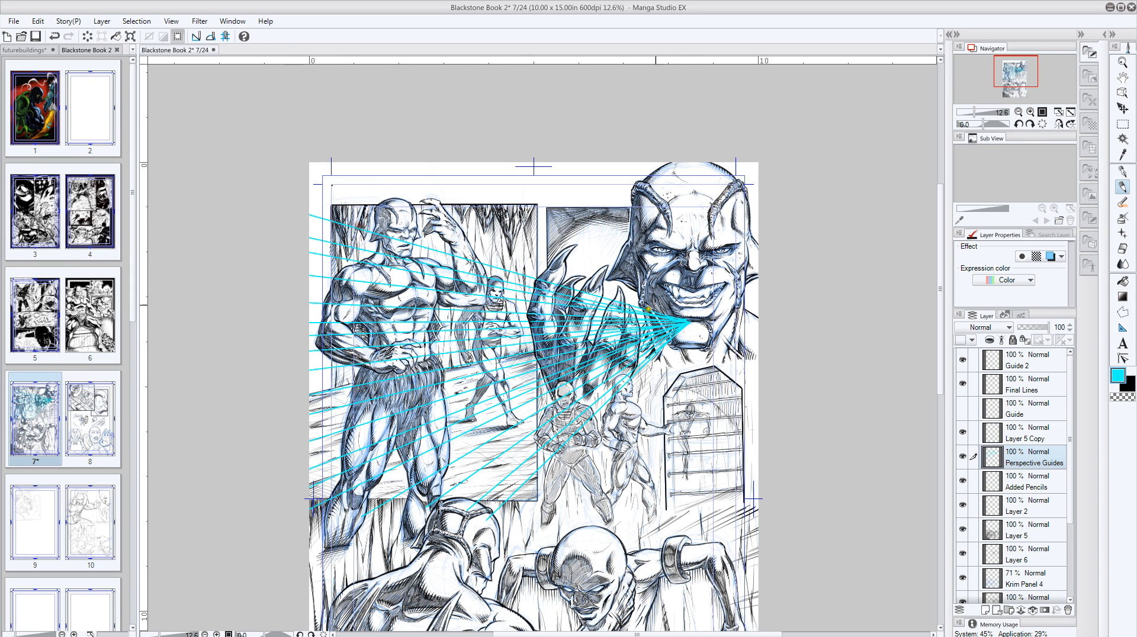
drag(690, 318, 300, 173)
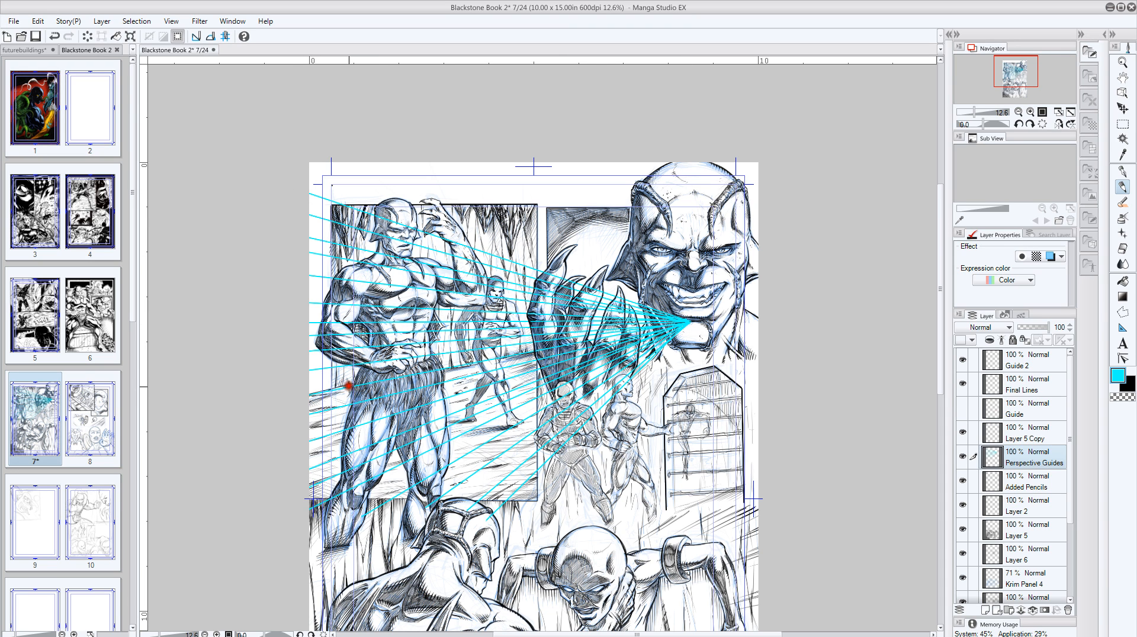
Draw vertical cyan guide lines up the back wall across the first panel's standing figure, from the floor past the top border.
drag(349, 385, 348, 147)
drag(375, 376, 380, 140)
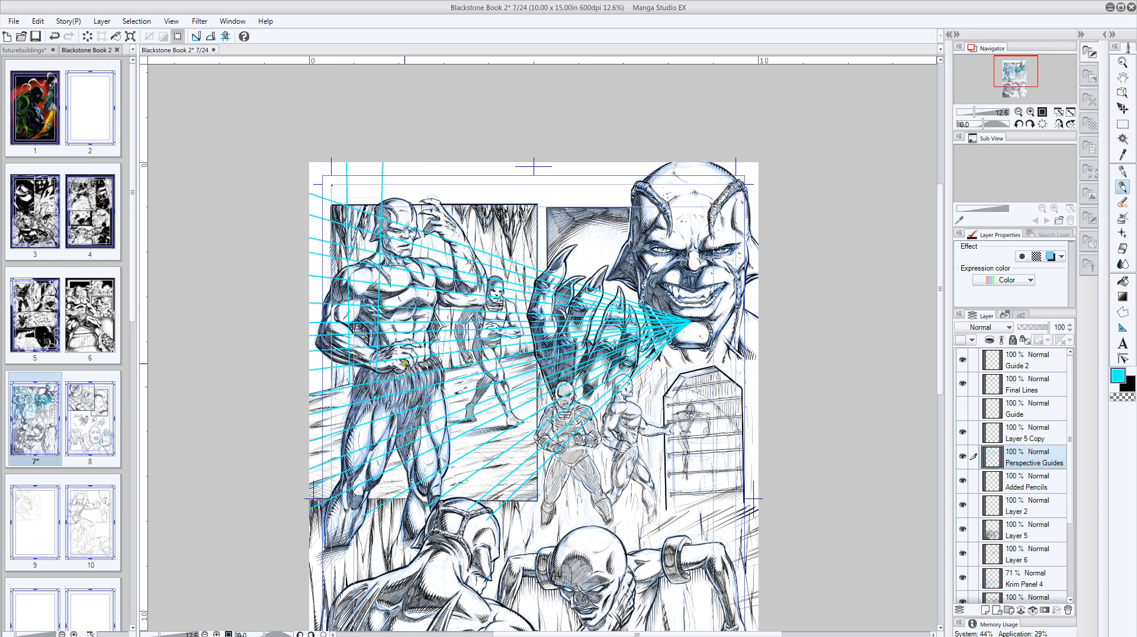
shift+click(413, 145)
click(425, 367)
shift+click(434, 149)
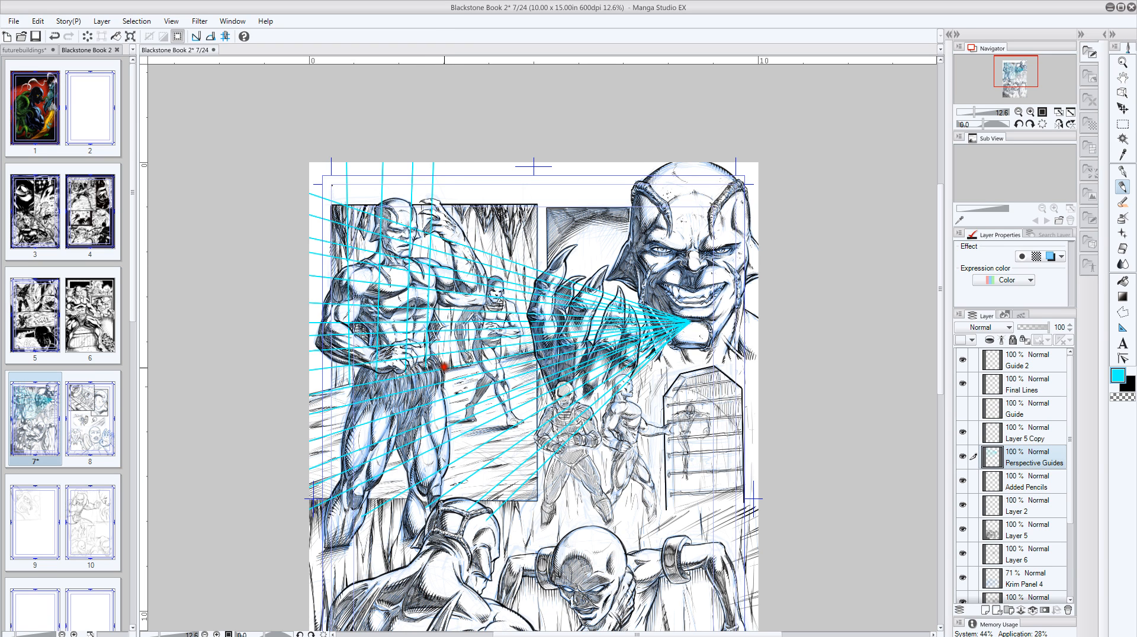
click(444, 367)
shift+click(451, 155)
Add more closely spaced vertical cyan guide lines up the back wall around the small figure in the first panel.
click(464, 362)
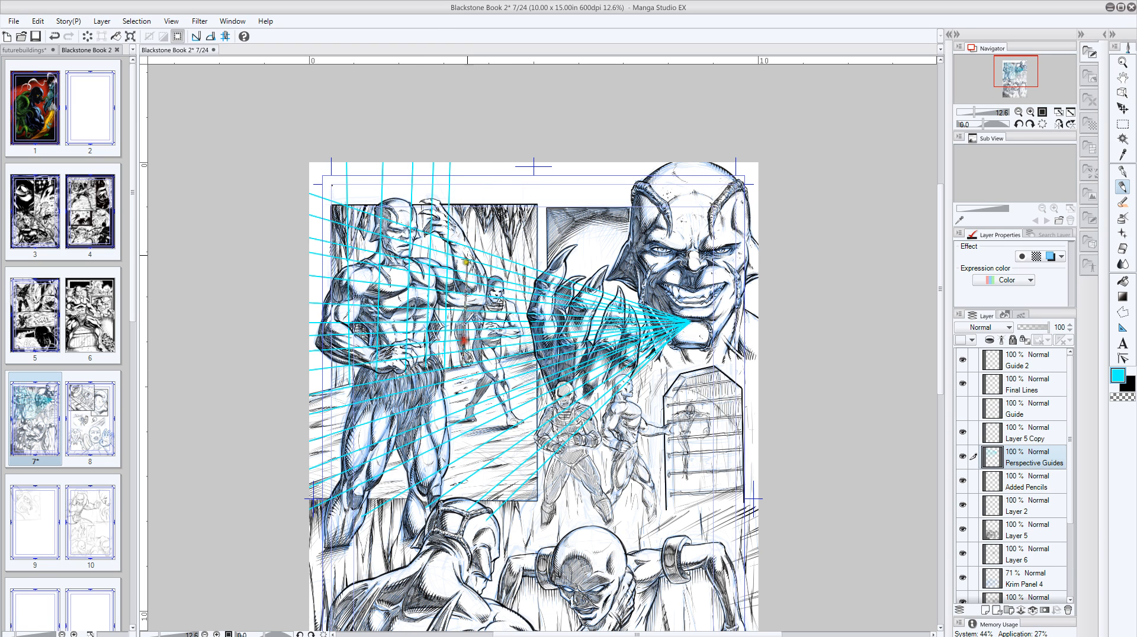
shift+click(470, 165)
click(480, 354)
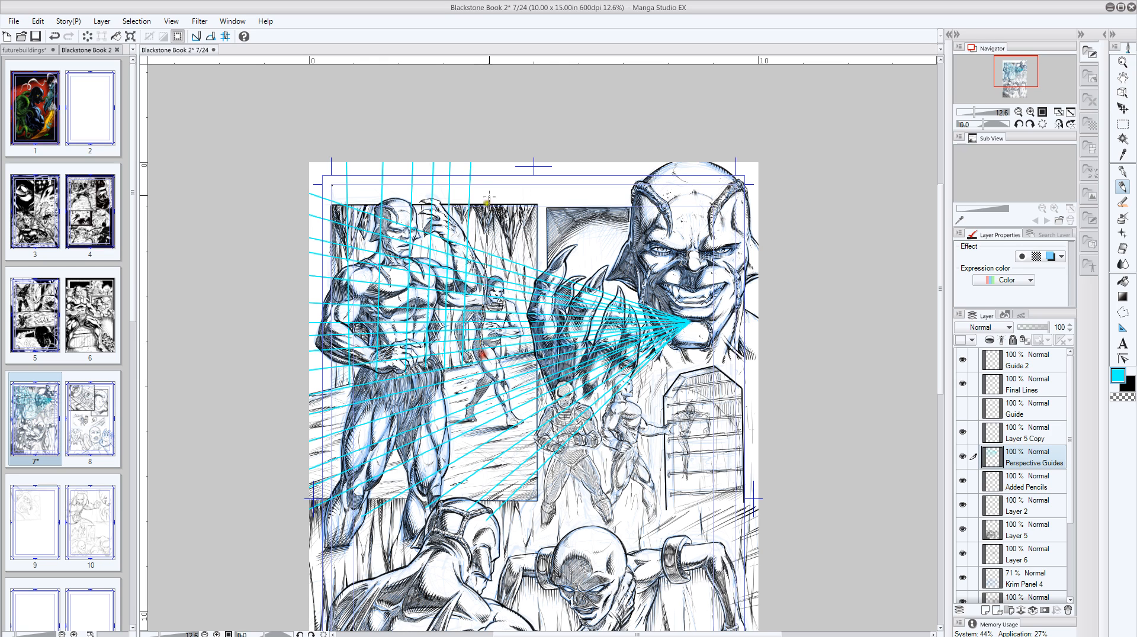
shift+click(489, 179)
click(499, 351)
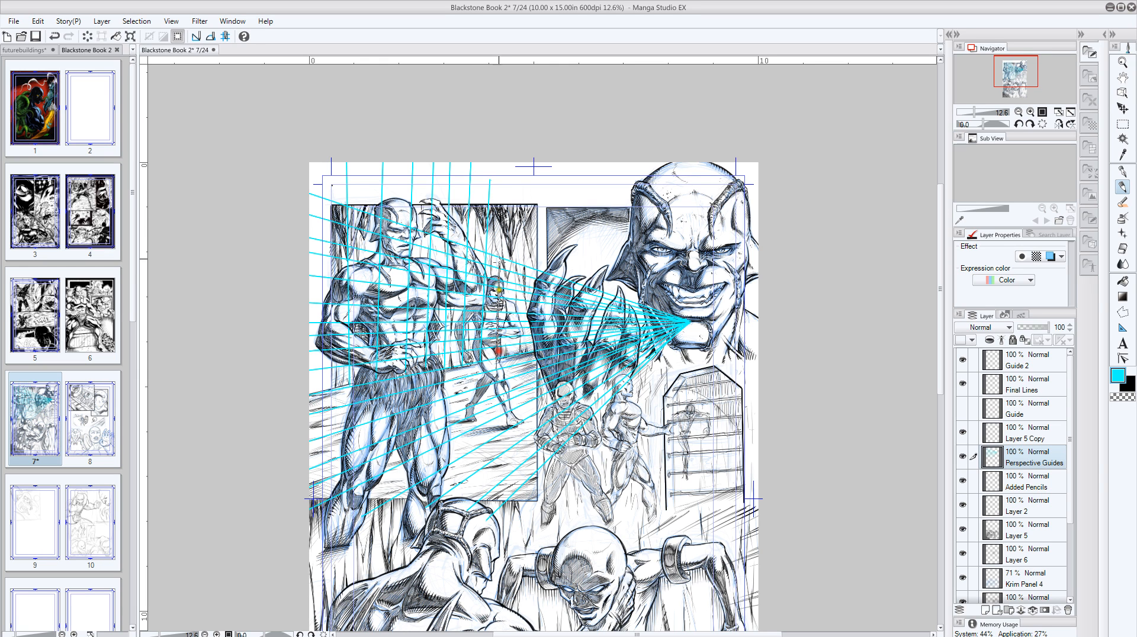
shift+click(509, 190)
click(514, 351)
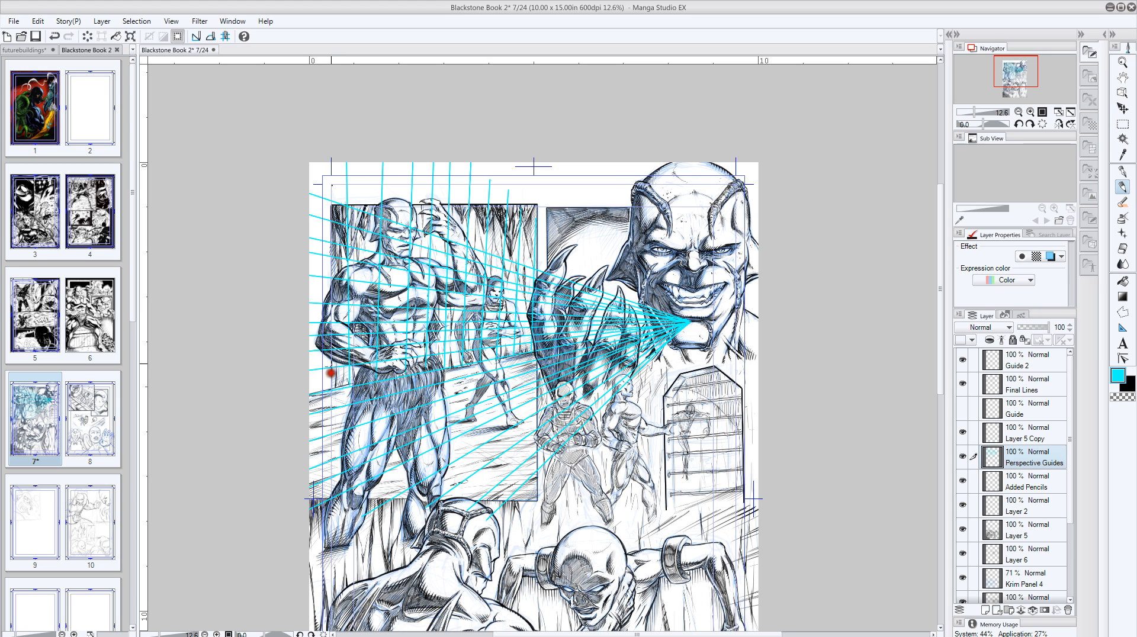
Draw shallow cyan cross lines over the upper part of the first panel's floor, running into the second panel.
click(329, 391)
shift+click(597, 405)
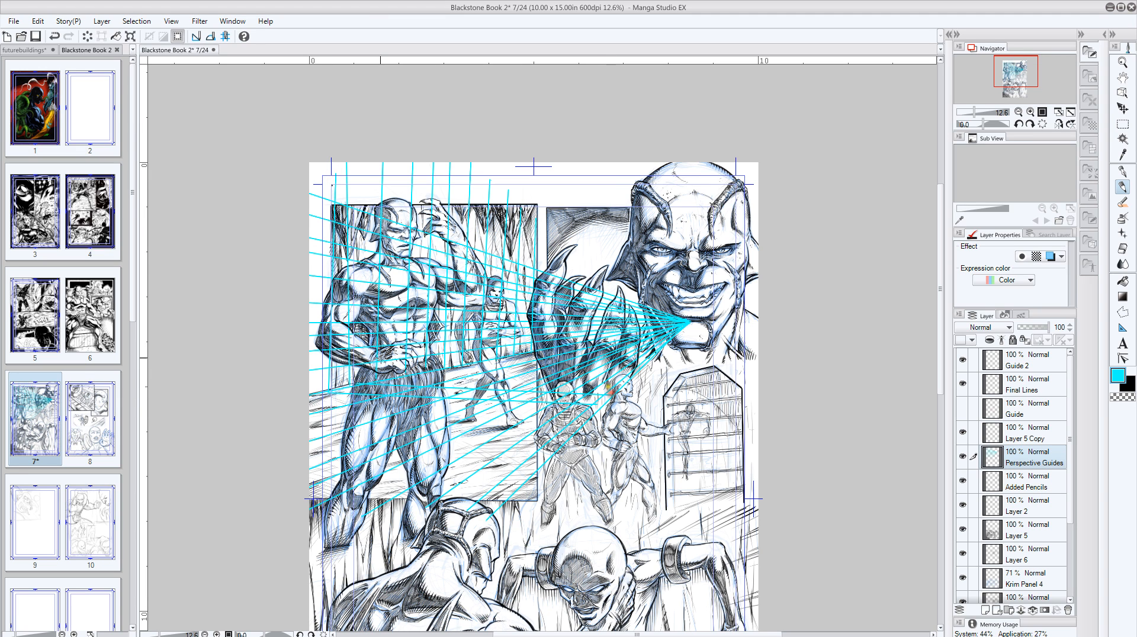
click(383, 378)
shift+click(642, 387)
shift+click(647, 378)
click(466, 364)
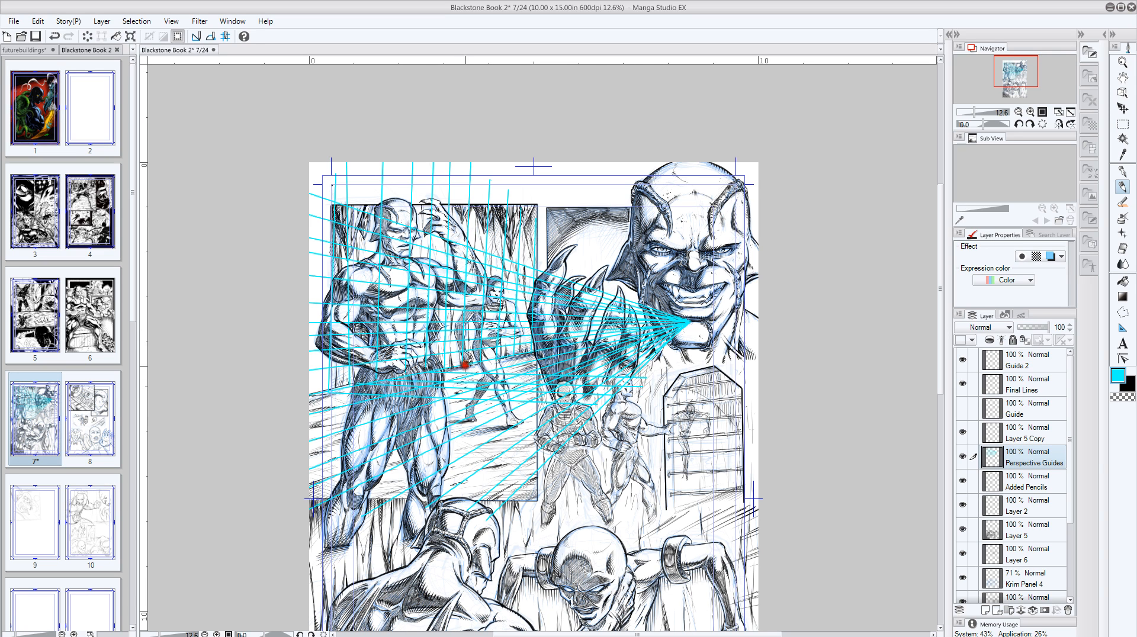
shift+click(680, 373)
Draw increasingly steep cyan cross lines over the lower floor, descending from the page's left edge into the second panel.
click(308, 413)
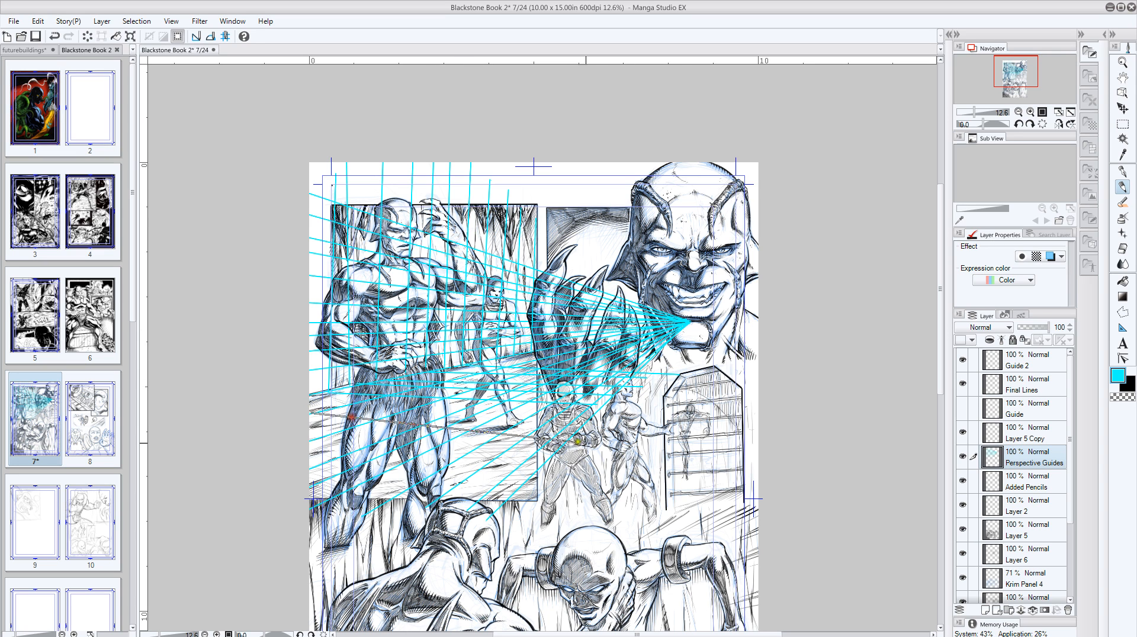
shift+click(607, 443)
click(299, 435)
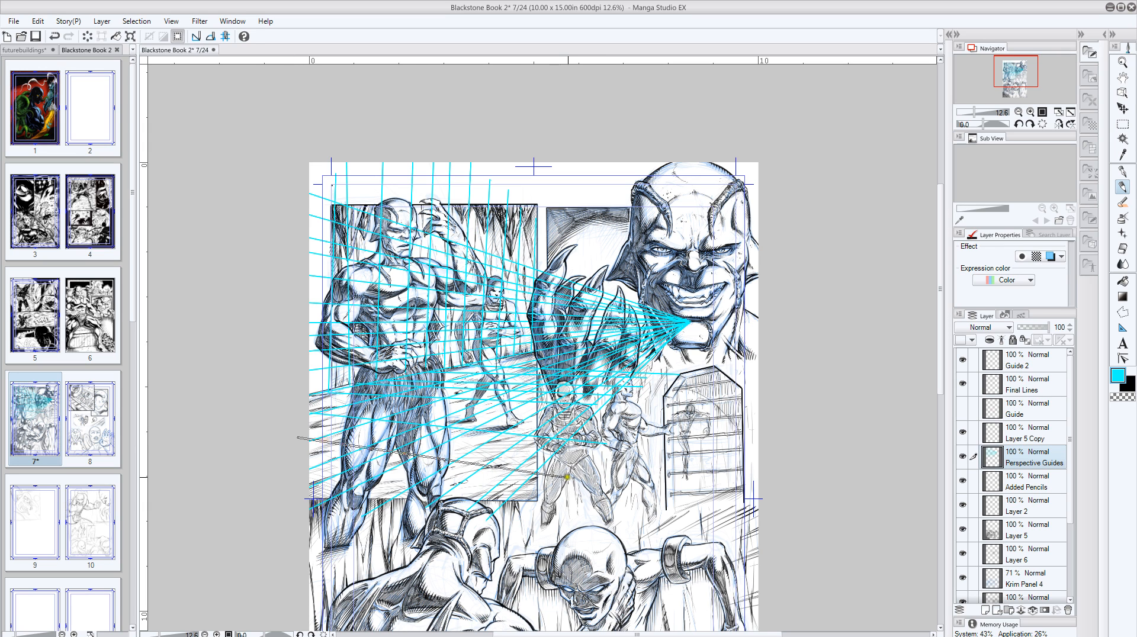
shift+click(567, 477)
click(272, 465)
shift+click(540, 521)
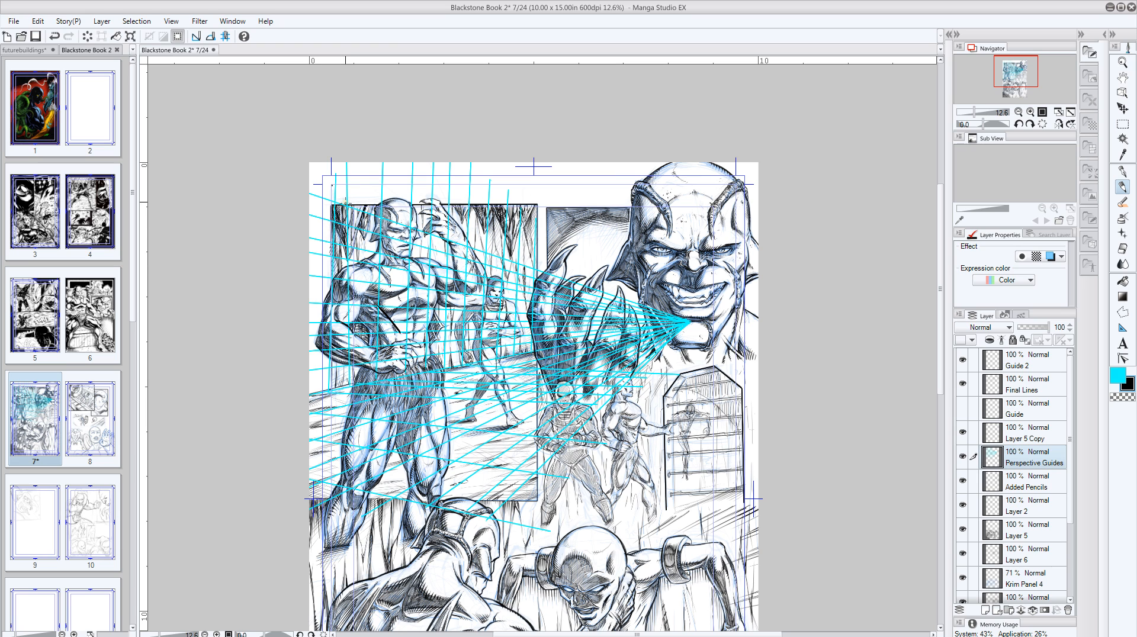
key(ctrl+z)
Hide the Panel 1 Clean Pencil and Panel 2 Pencils layers.
click(964, 530)
click(963, 528)
drag(1069, 472, 1071, 526)
click(963, 567)
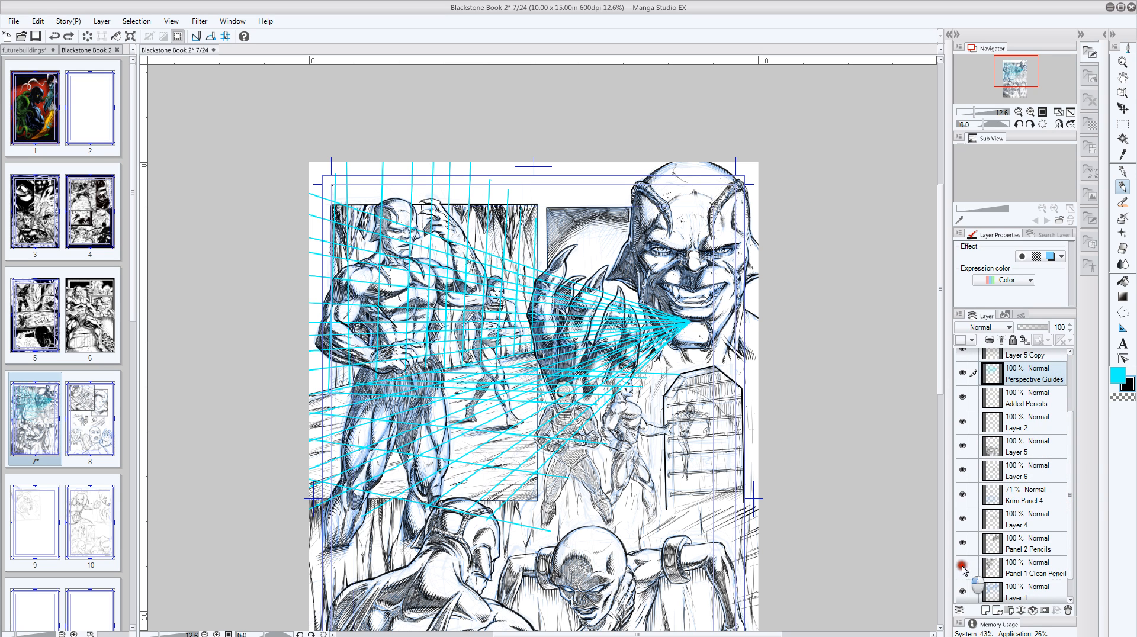
click(963, 540)
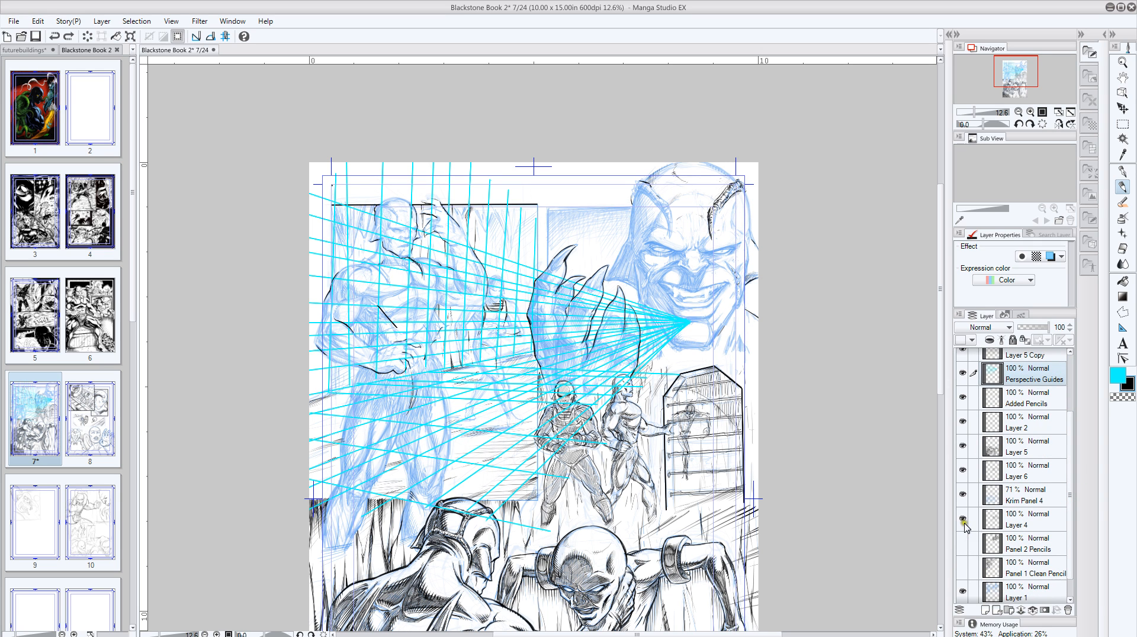
Hide Layer 4, Krim Panel 4, Layer 6, Layer 5, Layer 2 and Added Pencils, leaving Perspective Guides shown.
click(963, 520)
click(963, 495)
click(963, 471)
click(964, 443)
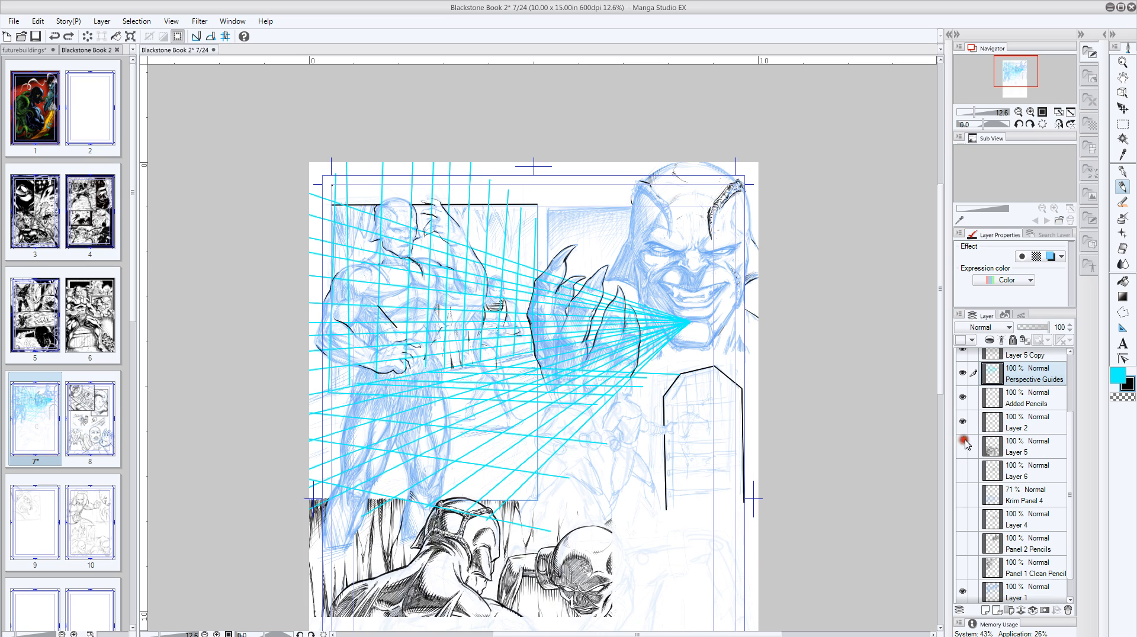
click(963, 397)
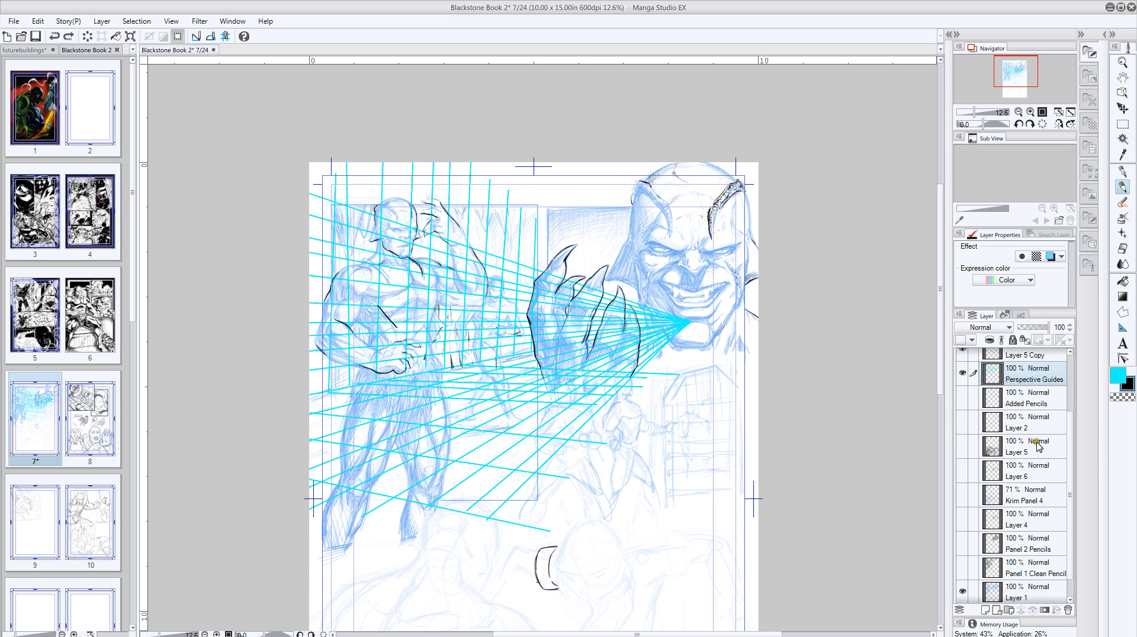
scroll(1070, 491, down, 1)
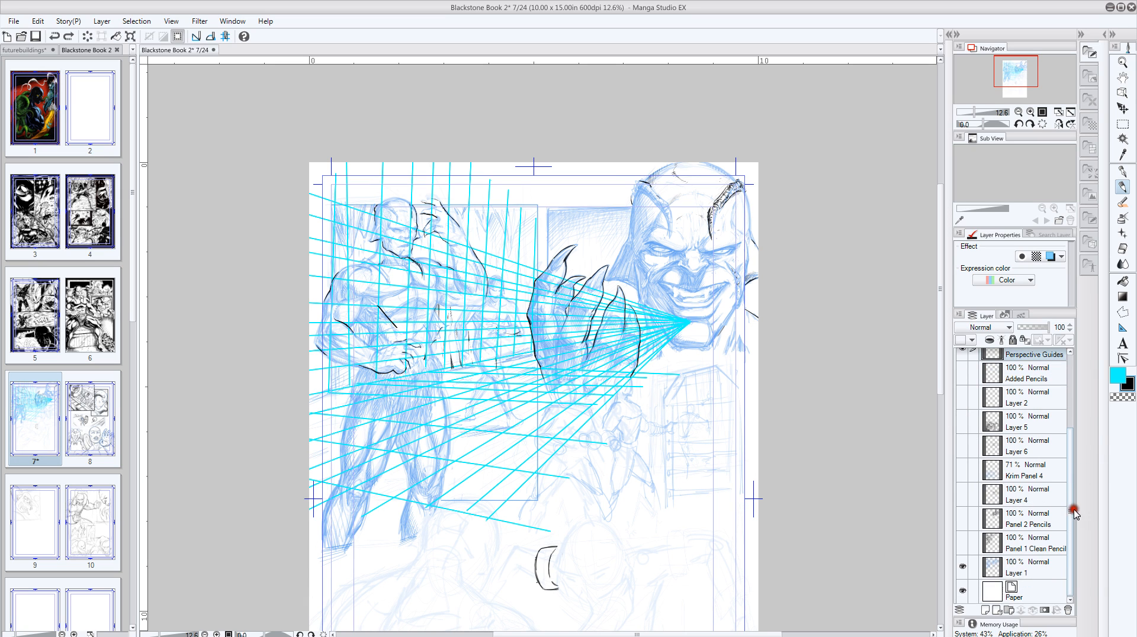
Hide Layer 1, Layer 5 Copy, Final Lines and Guide 2, leaving only Perspective Guides over the paper.
click(963, 567)
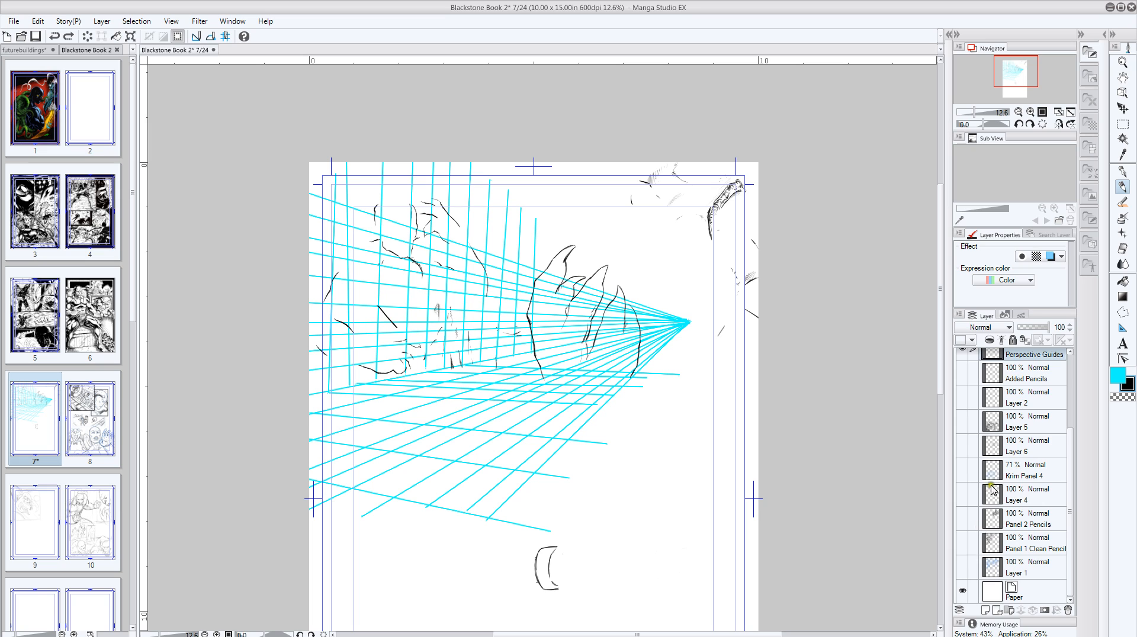
scroll(1070, 462, up, 4)
click(962, 439)
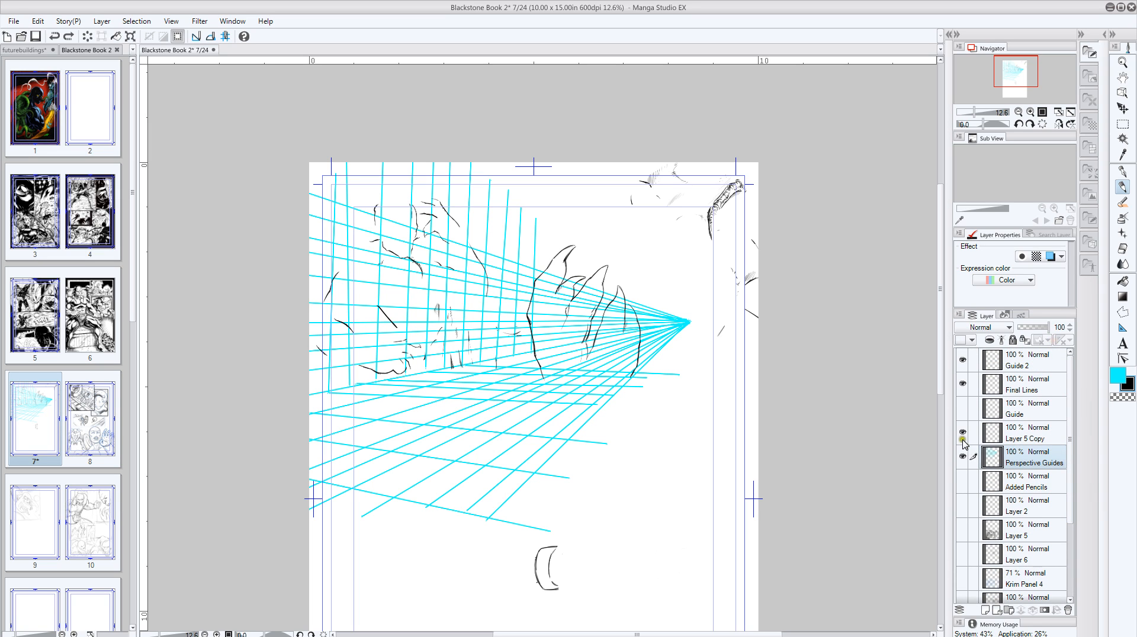
click(963, 383)
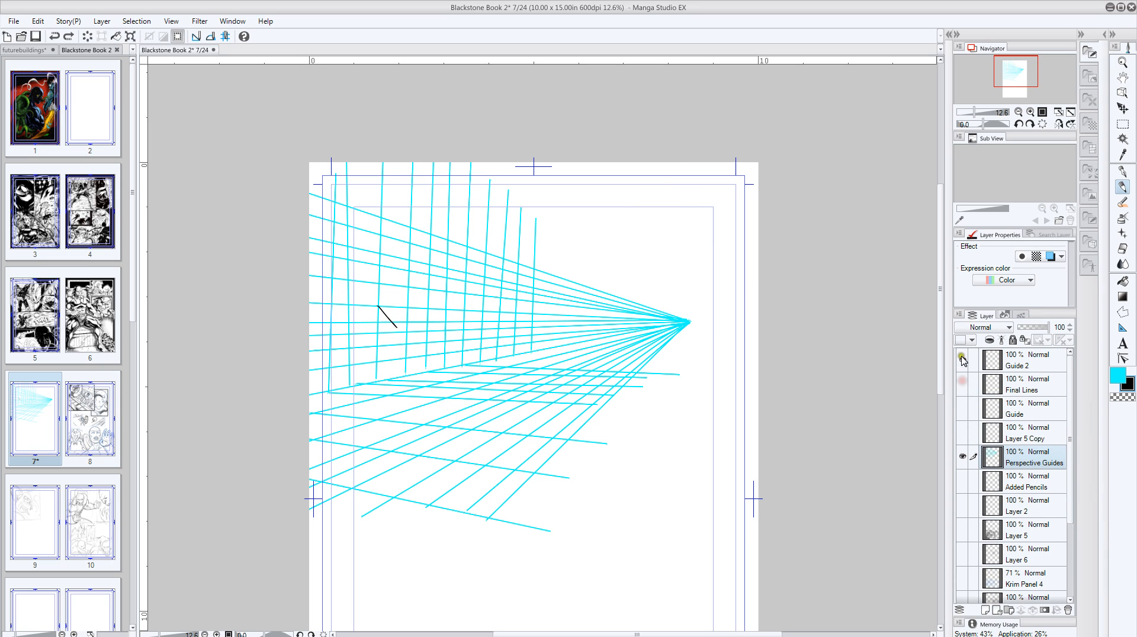
click(962, 358)
scroll(1069, 413, down, 2)
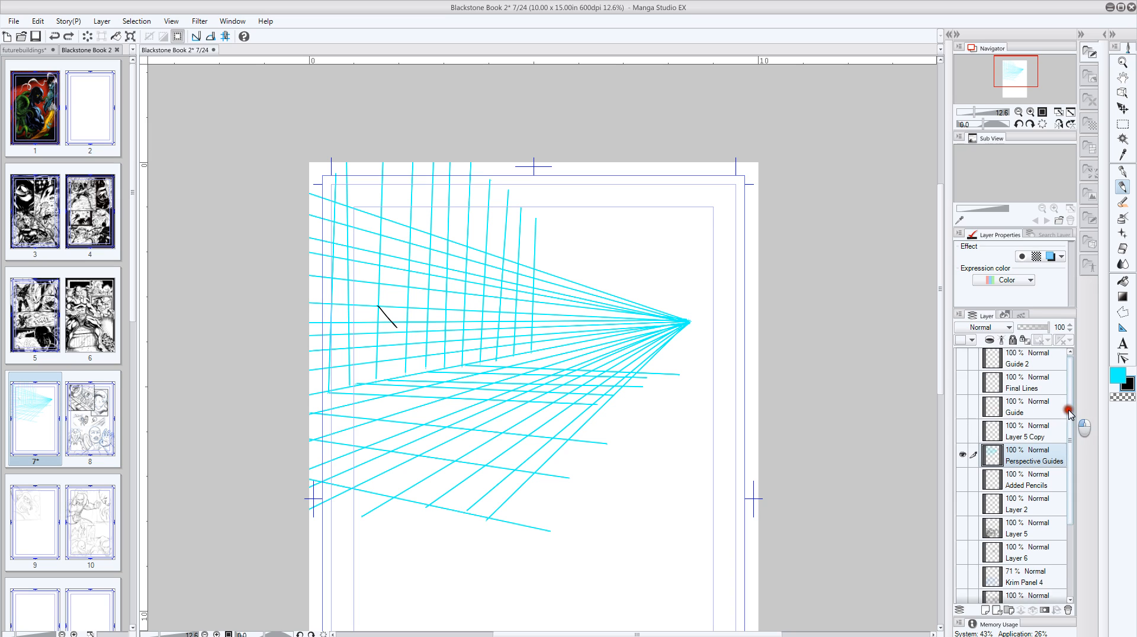
scroll(1069, 412, down, 5)
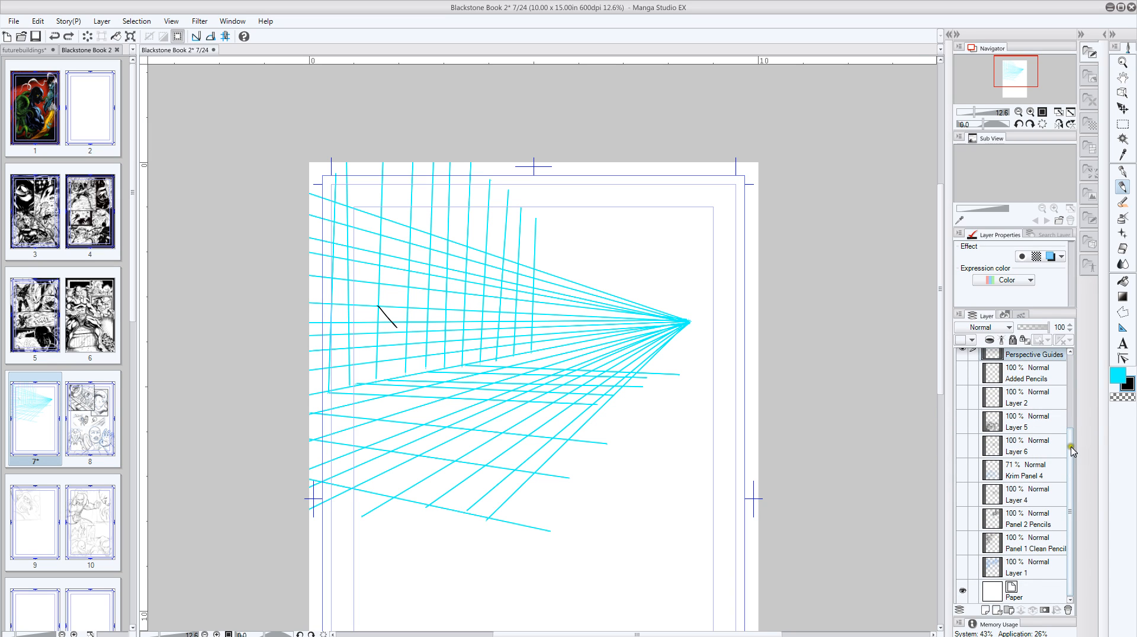
Switch the Perspective Guides layer off and back on to check what it holds.
scroll(1070, 414, up, 3)
click(960, 390)
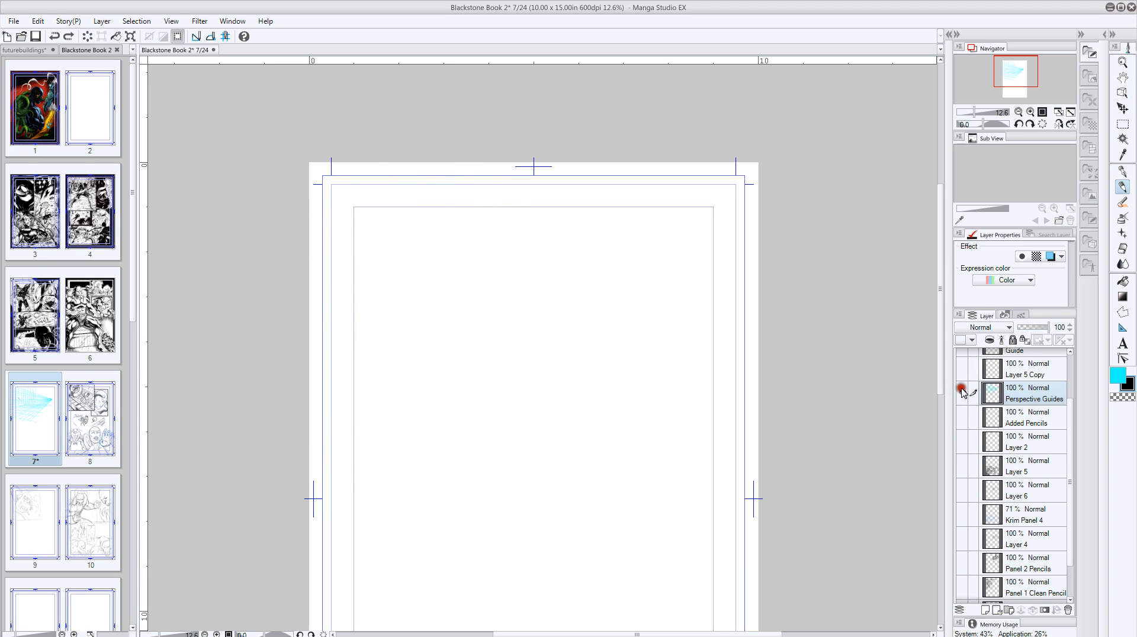
click(961, 390)
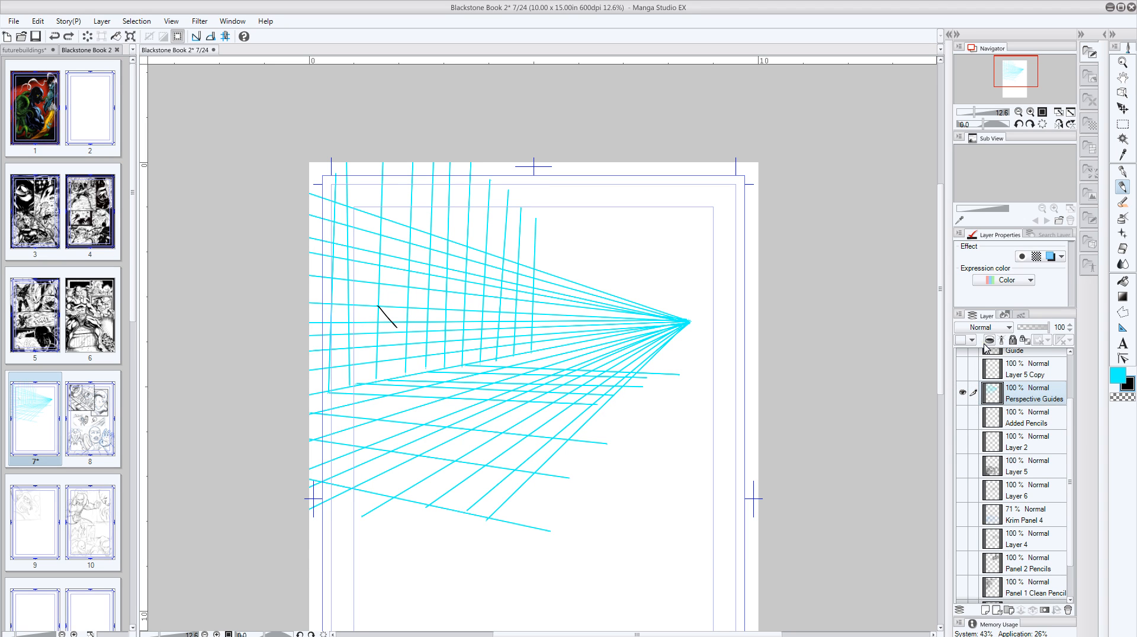
Add a layer above Perspective Guides and sketch a black box-shaped lower storey with a sloping awning and floor lines along the guides.
click(985, 610)
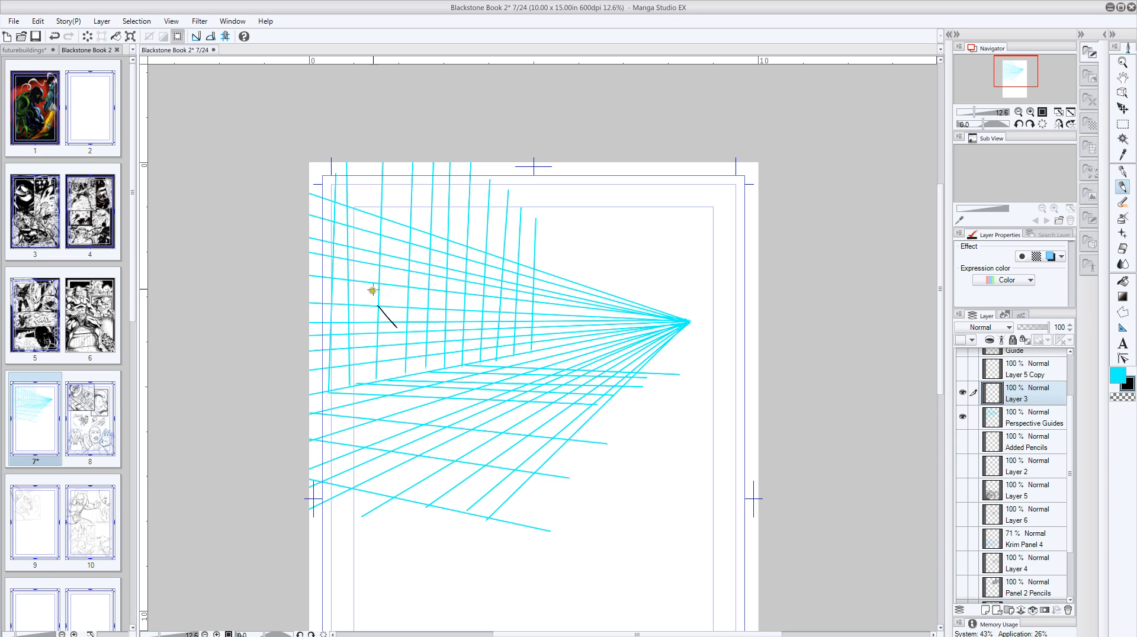
mouse_move(378, 305)
mouse_down()
mouse_move(401, 335)
mouse_move(406, 399)
mouse_up()
drag(403, 344, 407, 410)
drag(380, 308, 468, 313)
mouse_move(379, 307)
mouse_down()
mouse_move(461, 310)
mouse_move(482, 324)
mouse_move(487, 385)
mouse_up()
drag(485, 329, 490, 383)
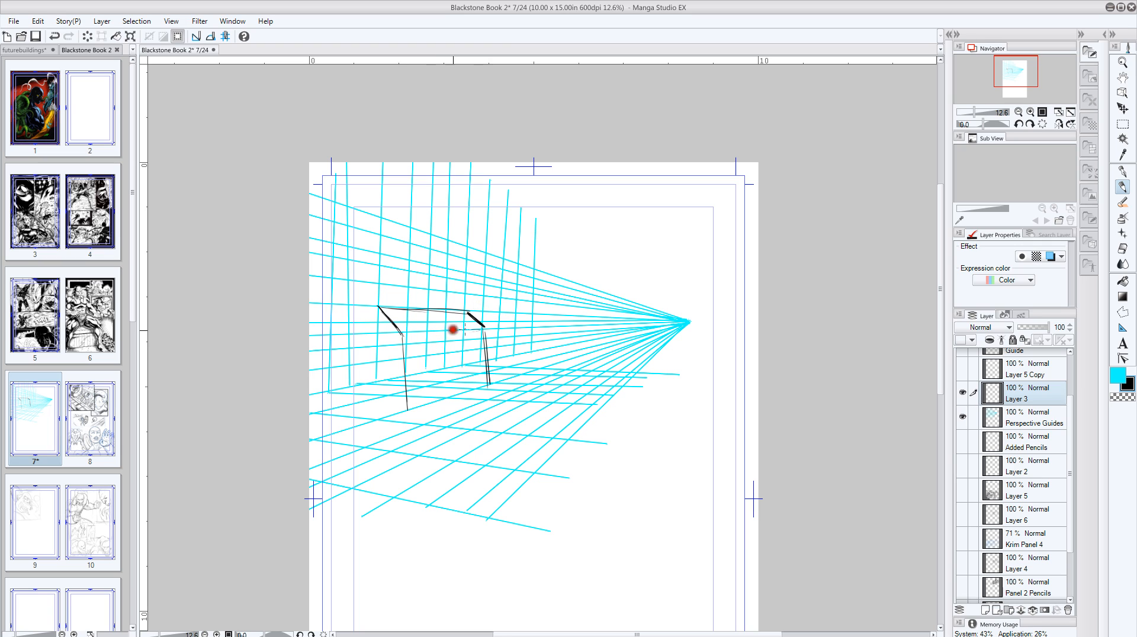
drag(483, 330, 404, 333)
mouse_move(489, 391)
mouse_down()
mouse_move(395, 420)
mouse_move(406, 434)
mouse_move(569, 394)
mouse_up()
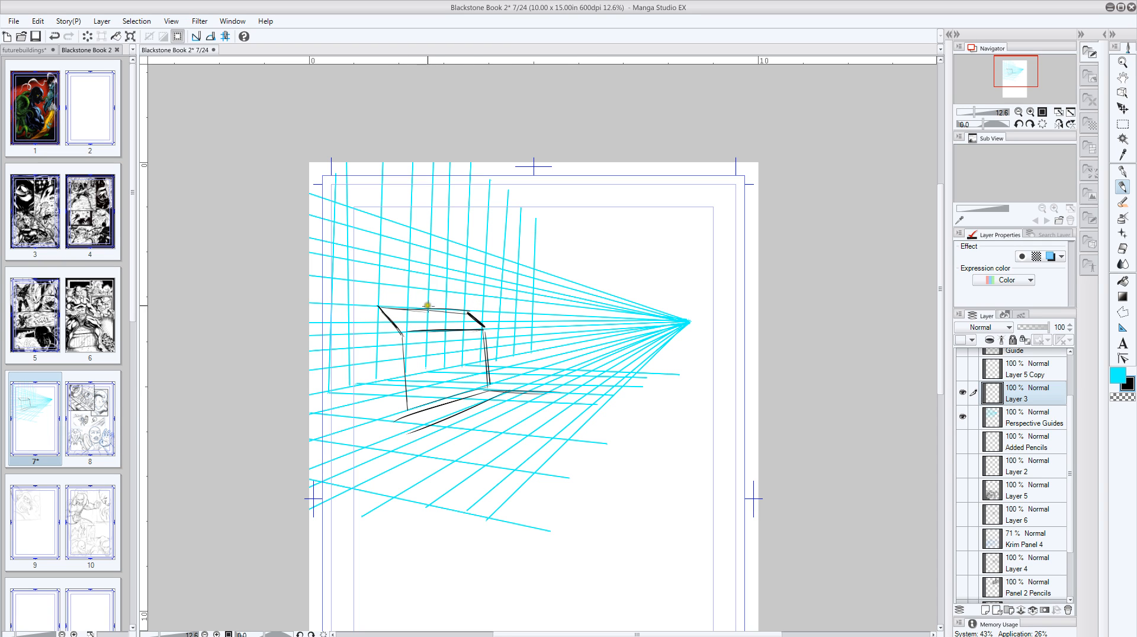
Sketch an upper storey with a framed window above the awning, and add the lower storey's near vertical edge.
mouse_move(445, 309)
mouse_down()
mouse_move(446, 269)
mouse_move(428, 264)
mouse_move(410, 309)
mouse_up()
mouse_move(409, 261)
mouse_down()
mouse_move(410, 310)
mouse_move(455, 257)
mouse_up()
mouse_move(392, 237)
mouse_down()
mouse_move(455, 258)
mouse_move(399, 308)
mouse_up()
drag(386, 236, 388, 307)
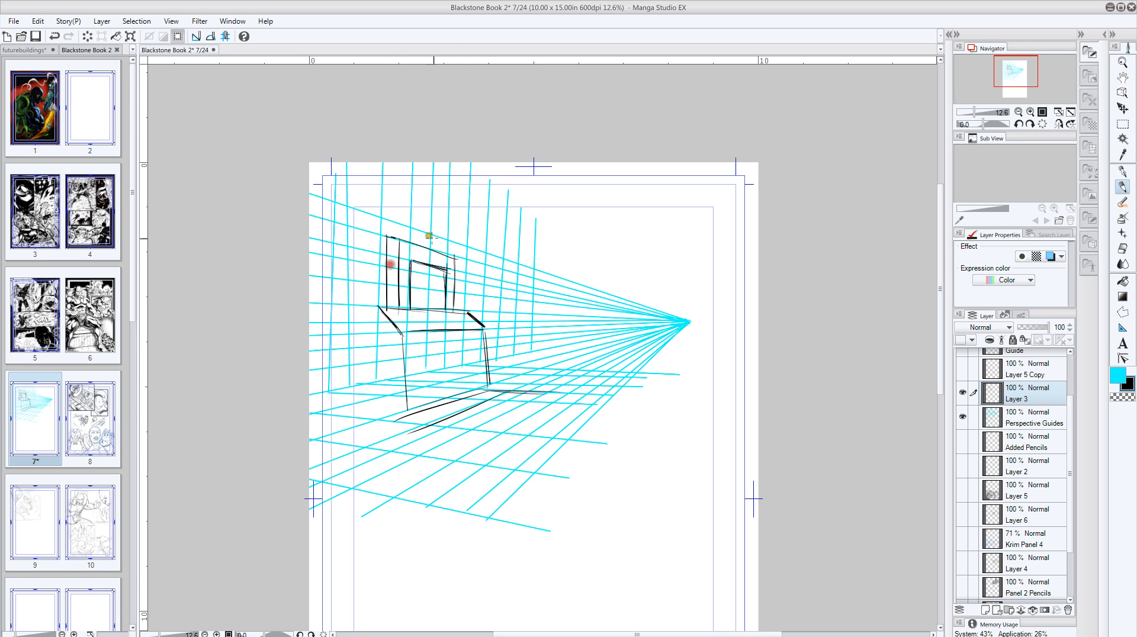
mouse_move(445, 269)
mouse_down()
mouse_move(437, 304)
mouse_move(374, 312)
mouse_move(379, 414)
mouse_up()
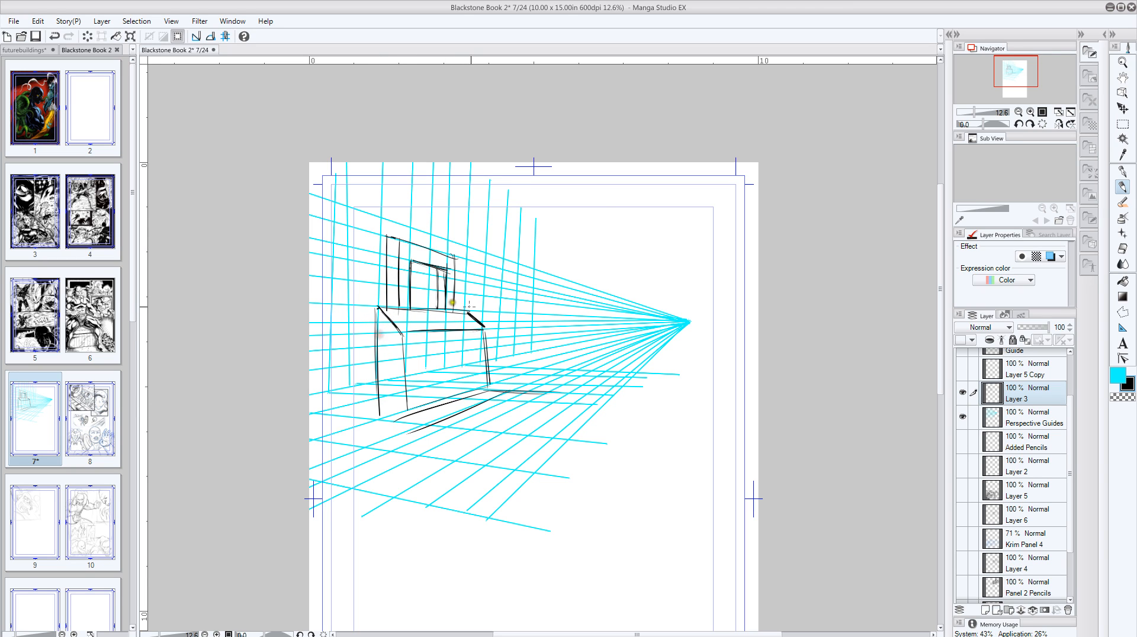
Sketch the wall's far vertical edge, the roof lines converging along the top guides, and short verticals near the page's left edge.
mouse_move(463, 308)
mouse_down()
mouse_move(533, 331)
mouse_move(538, 368)
mouse_move(580, 372)
mouse_move(533, 288)
mouse_up()
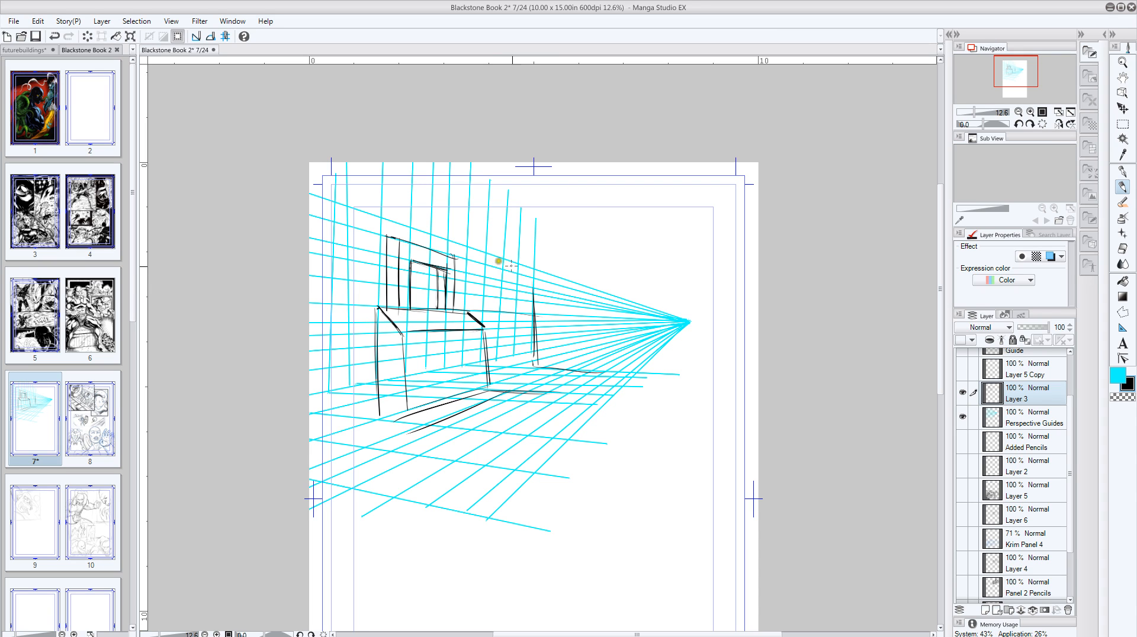
drag(432, 235, 533, 265)
mouse_move(457, 241)
mouse_down()
mouse_move(518, 267)
mouse_move(519, 233)
mouse_move(351, 191)
mouse_move(534, 250)
mouse_up()
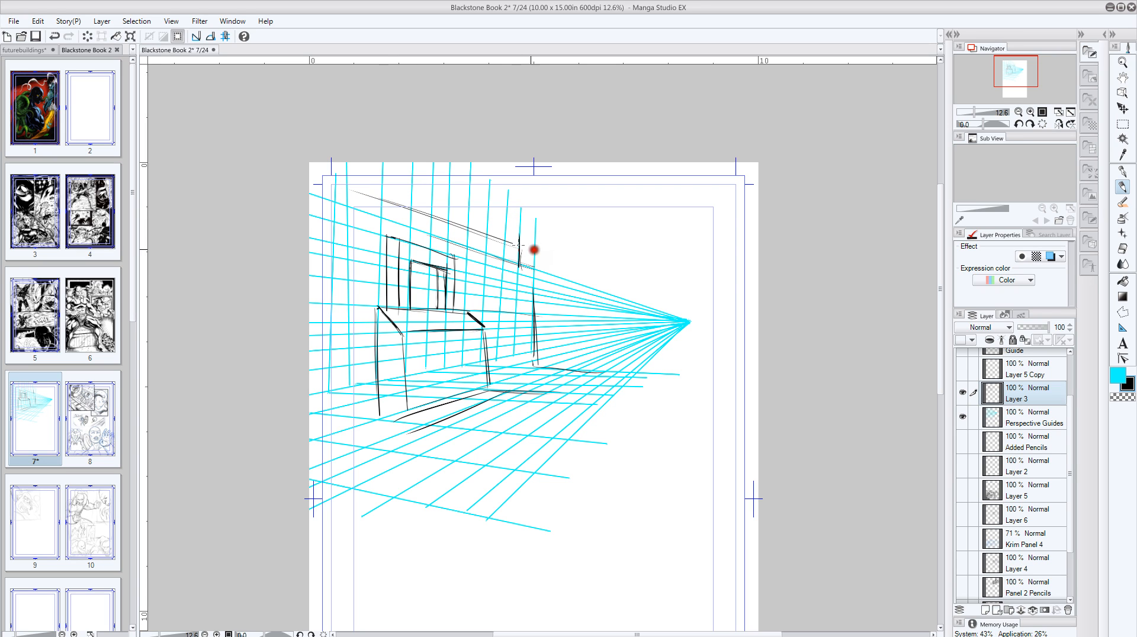
drag(381, 196, 528, 246)
drag(341, 206, 340, 224)
drag(334, 260, 342, 311)
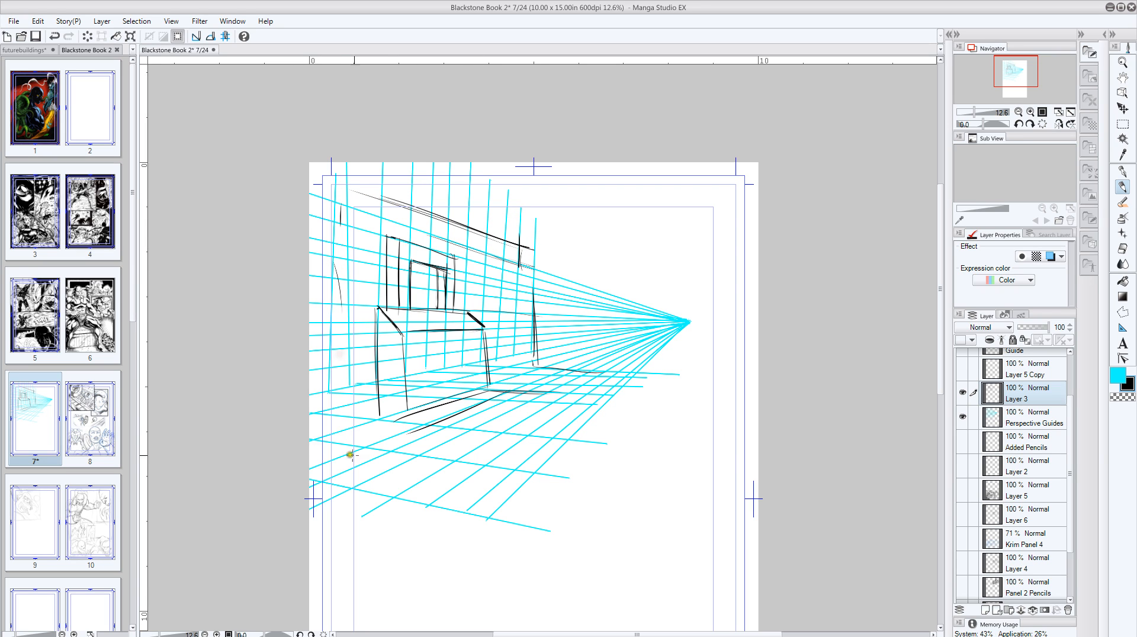
Sketch a foreground ledge across the lower floor guides, with a corner, receding edges and a vertical drop.
drag(319, 444, 483, 473)
drag(483, 472, 318, 450)
mouse_move(318, 450)
mouse_down()
mouse_move(484, 465)
mouse_move(410, 516)
mouse_up()
mouse_move(411, 515)
mouse_down()
mouse_move(483, 465)
mouse_move(505, 475)
mouse_move(438, 531)
mouse_up()
drag(503, 476, 505, 542)
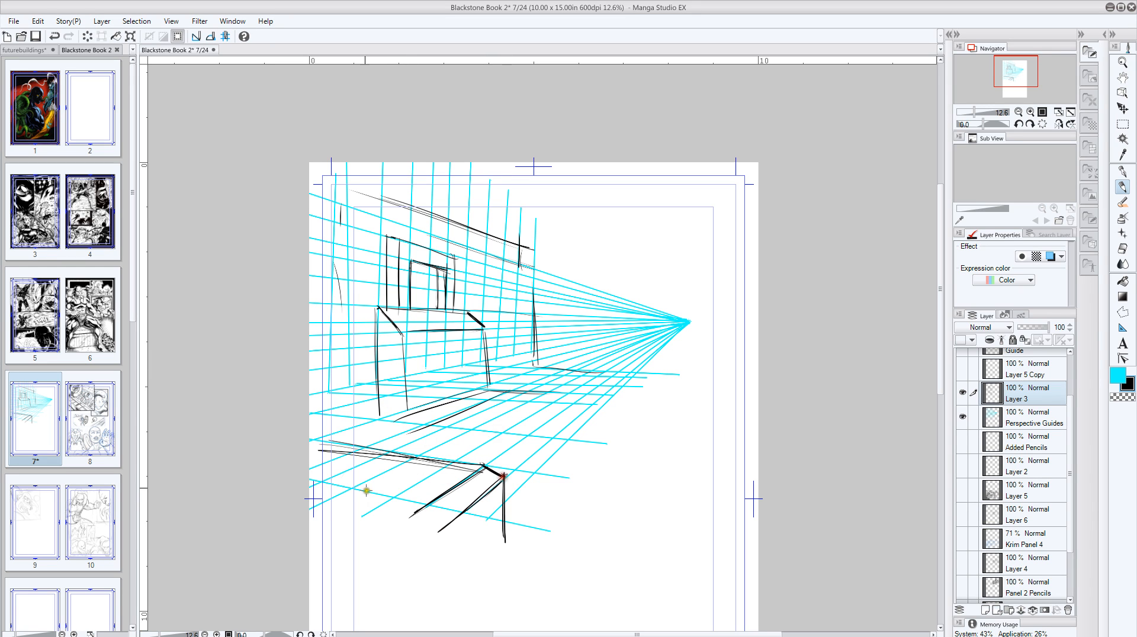
Sketch a second ledge receding to the vanishing point along the steepest floor guide, with a vertical drop and short side lines.
mouse_move(647, 362)
mouse_down()
mouse_move(571, 426)
mouse_move(561, 491)
mouse_up()
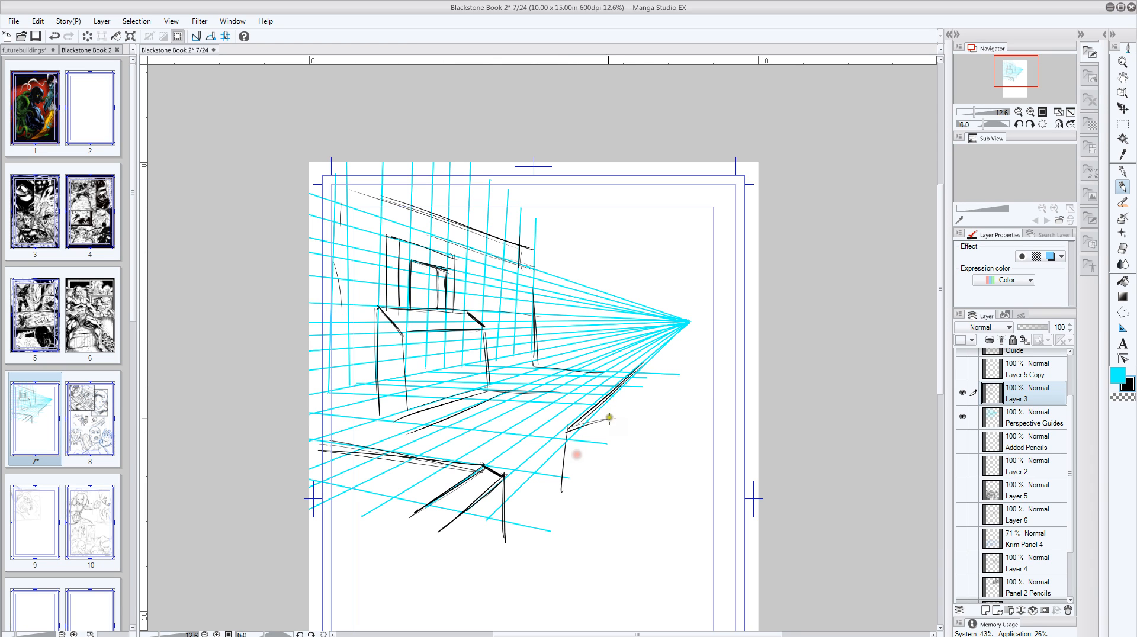
mouse_move(567, 426)
mouse_down()
mouse_move(656, 390)
mouse_move(659, 352)
mouse_move(630, 389)
mouse_up()
drag(659, 353, 619, 401)
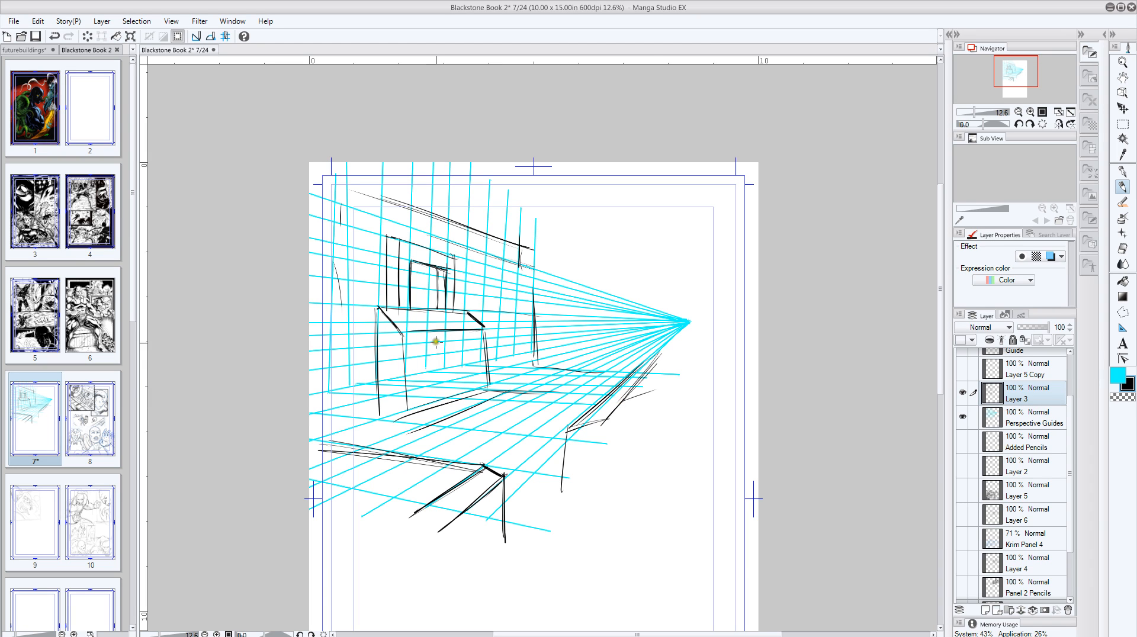
Sketch a doorway in the lower storey beneath the awning, following the perspective guides.
mouse_move(436, 342)
mouse_down()
mouse_move(427, 372)
mouse_move(431, 348)
mouse_move(461, 343)
mouse_move(462, 357)
mouse_move(444, 352)
mouse_move(467, 352)
mouse_up()
drag(469, 349, 469, 393)
mouse_move(428, 354)
mouse_down()
mouse_move(428, 408)
mouse_move(461, 395)
mouse_up()
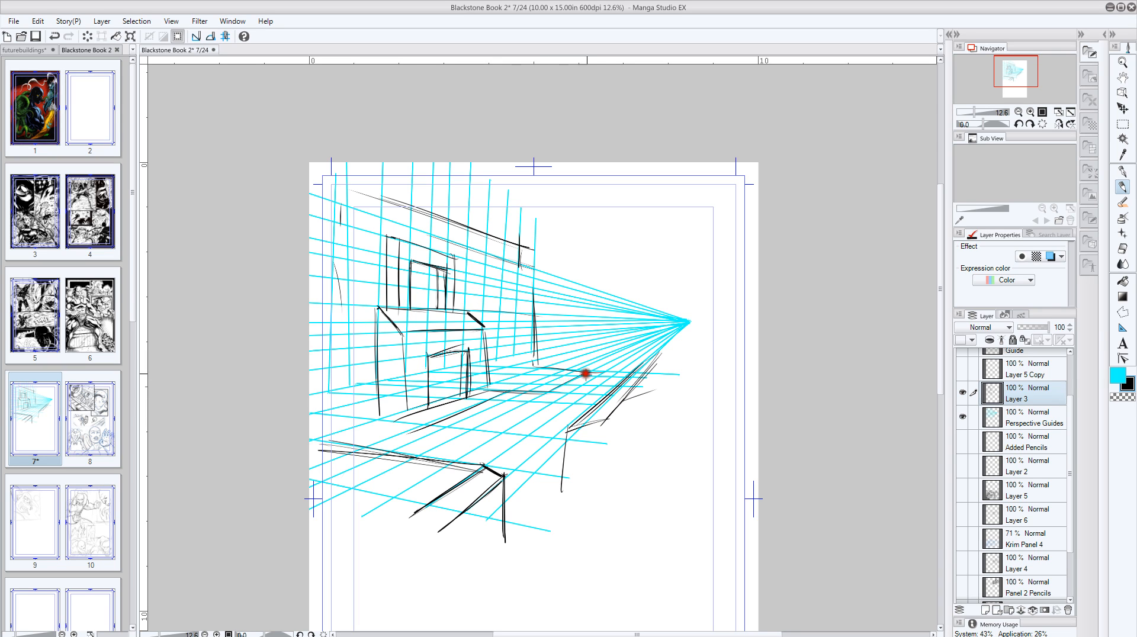
Sketch a small distant box building near the vanishing point with vertical edges and a flat roofline.
mouse_move(589, 373)
mouse_down()
mouse_move(561, 388)
mouse_move(582, 395)
mouse_up()
mouse_move(594, 342)
mouse_down()
mouse_move(590, 398)
mouse_move(590, 388)
mouse_up()
drag(559, 332, 557, 391)
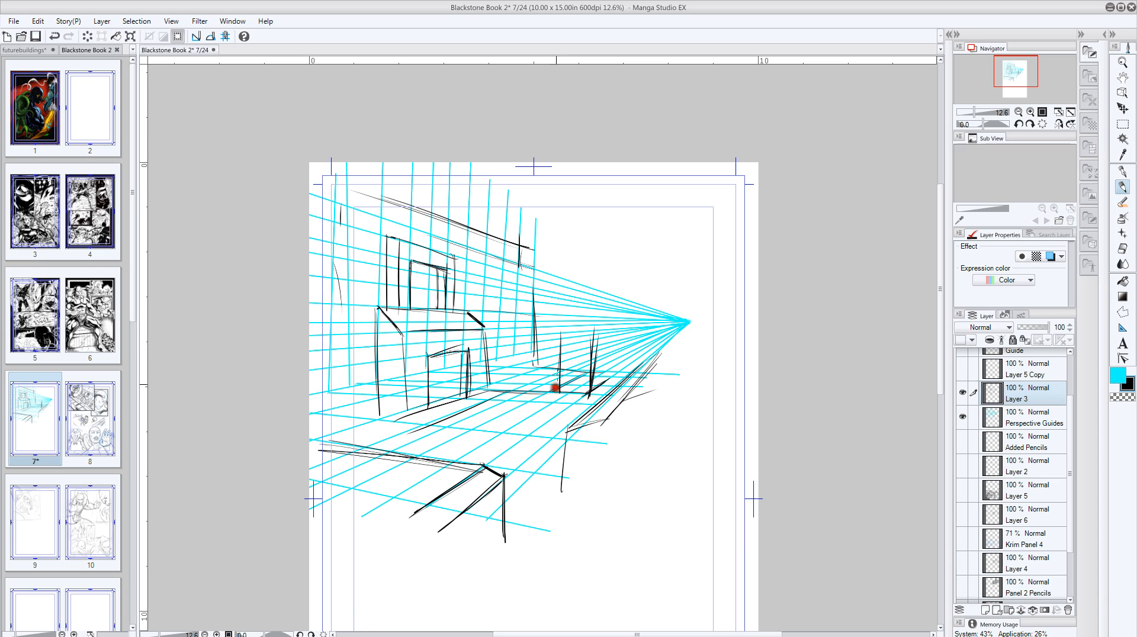
drag(611, 328, 609, 377)
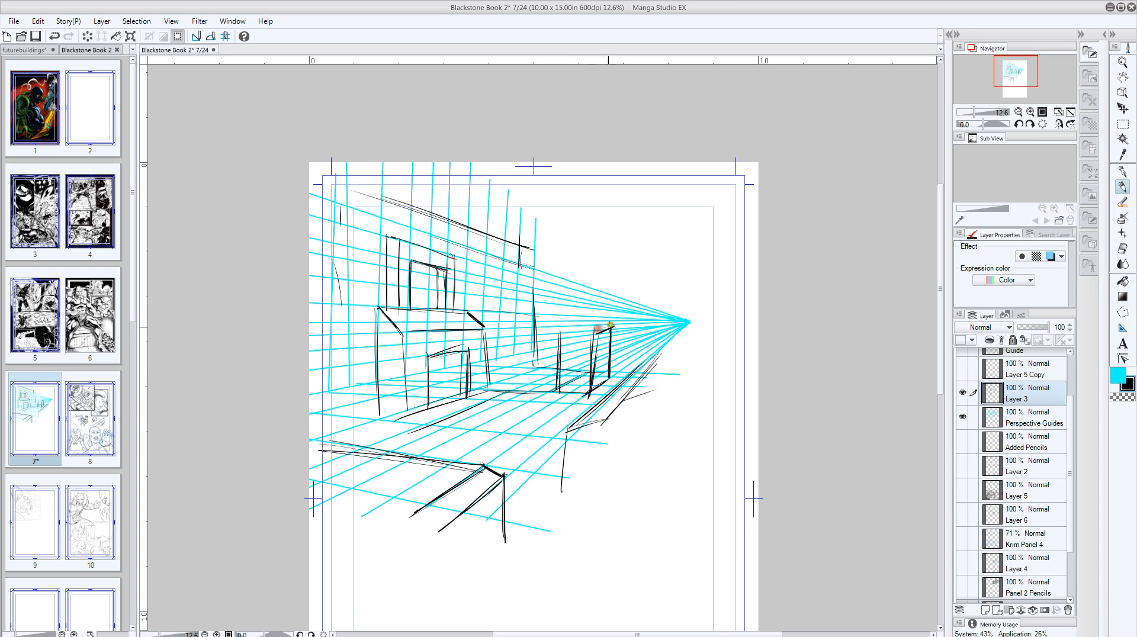
drag(613, 327, 557, 333)
Reinforce the foreground ledge's edges and sketch a narrow tower with antennas on top of the distant building.
mouse_move(357, 308)
mouse_down()
mouse_move(357, 373)
mouse_move(454, 462)
mouse_move(362, 441)
mouse_move(502, 463)
mouse_up()
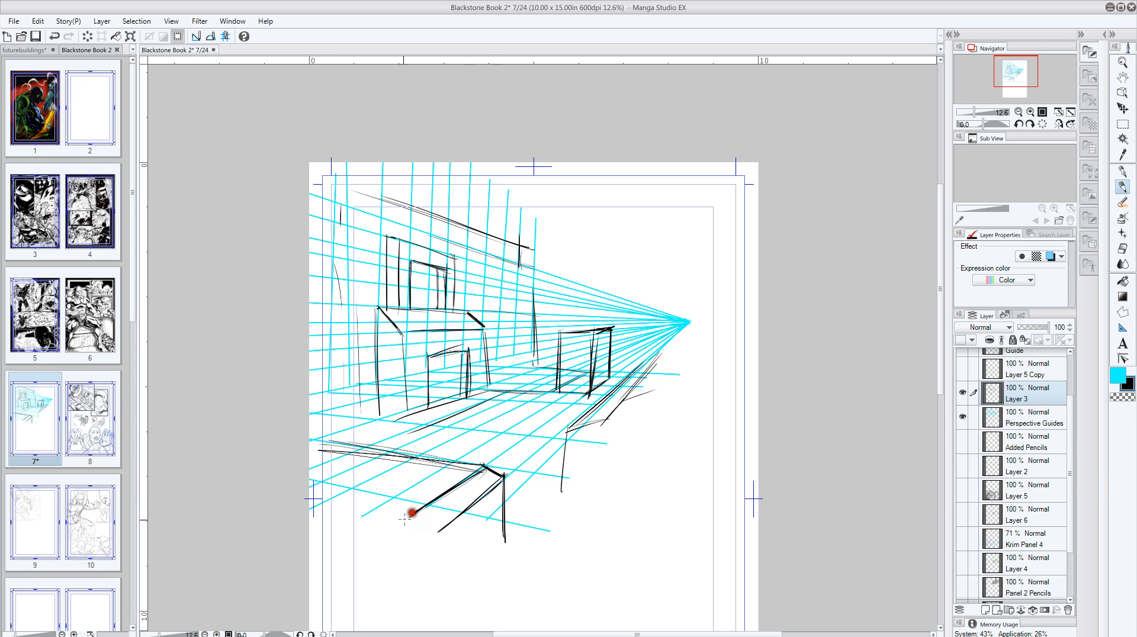
mouse_move(406, 515)
mouse_down()
mouse_move(501, 475)
mouse_move(502, 552)
mouse_up()
drag(551, 331, 600, 336)
mouse_move(572, 290)
mouse_down()
mouse_move(580, 336)
mouse_move(583, 273)
mouse_move(580, 320)
mouse_up()
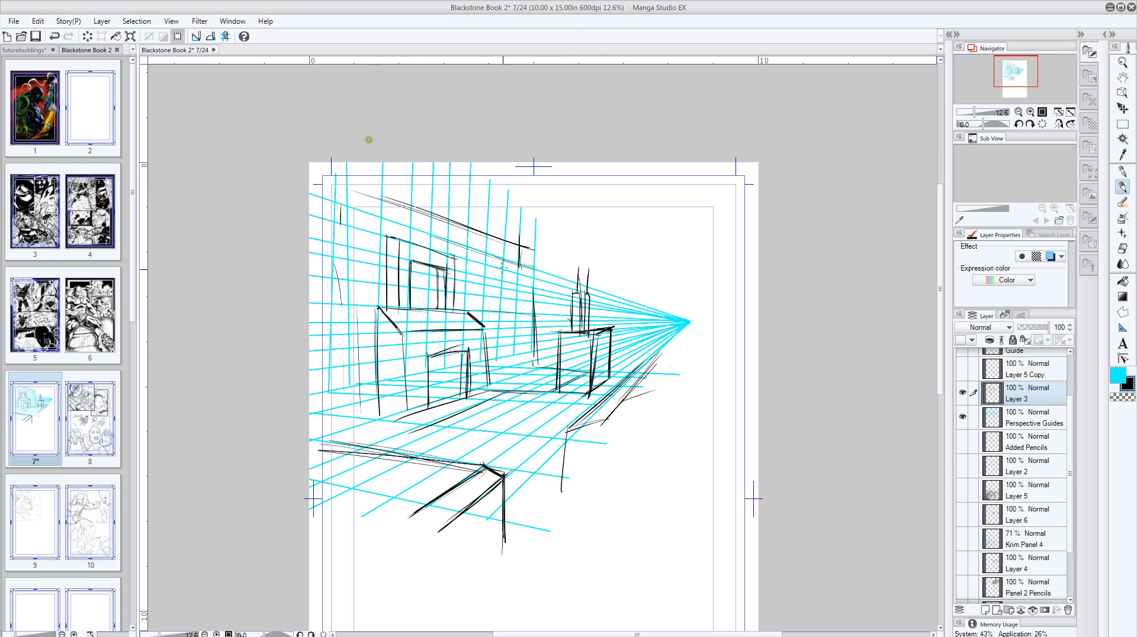
Draw the ground line along the base of the walls and fill the lower doorway with vertical bars.
drag(490, 379, 535, 366)
drag(380, 409, 322, 430)
drag(326, 426, 362, 416)
drag(474, 396, 393, 422)
mouse_move(454, 356)
mouse_down()
mouse_move(453, 396)
mouse_move(429, 412)
mouse_up()
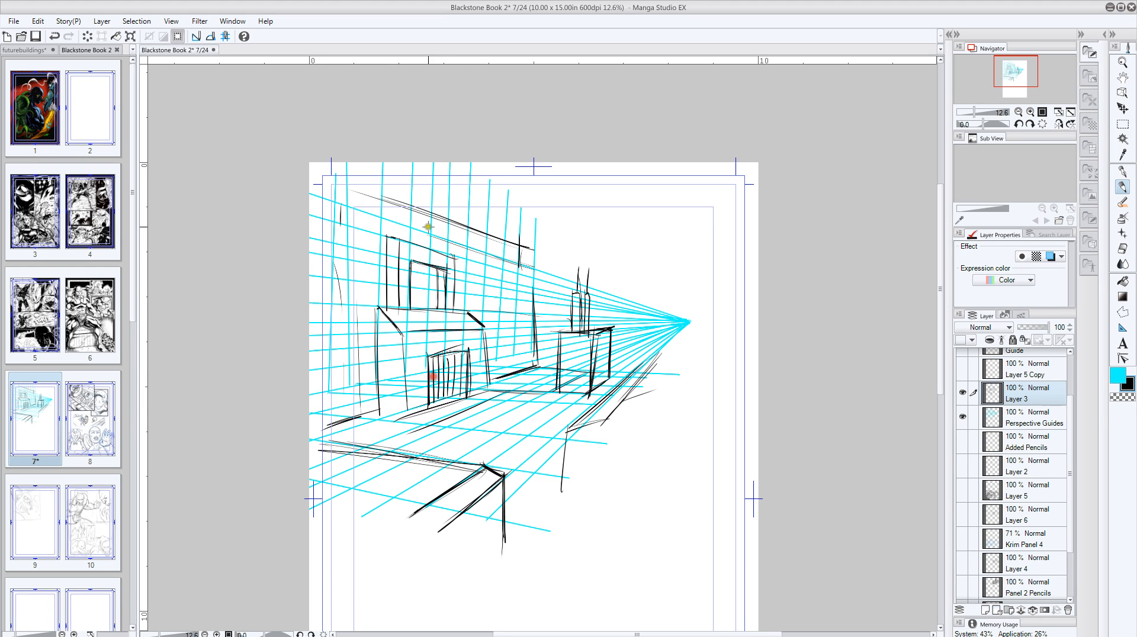
Sketch a small block at the wall's base, angled details on the outer walls, and vertical bars in the upper window.
mouse_move(486, 367)
mouse_down()
mouse_move(511, 362)
mouse_move(502, 371)
mouse_up()
drag(505, 248, 513, 292)
drag(334, 216, 349, 322)
drag(345, 313, 361, 337)
mouse_move(386, 246)
mouse_down()
mouse_move(398, 239)
mouse_move(389, 297)
mouse_move(414, 307)
mouse_up()
drag(418, 264, 422, 306)
drag(426, 268, 431, 308)
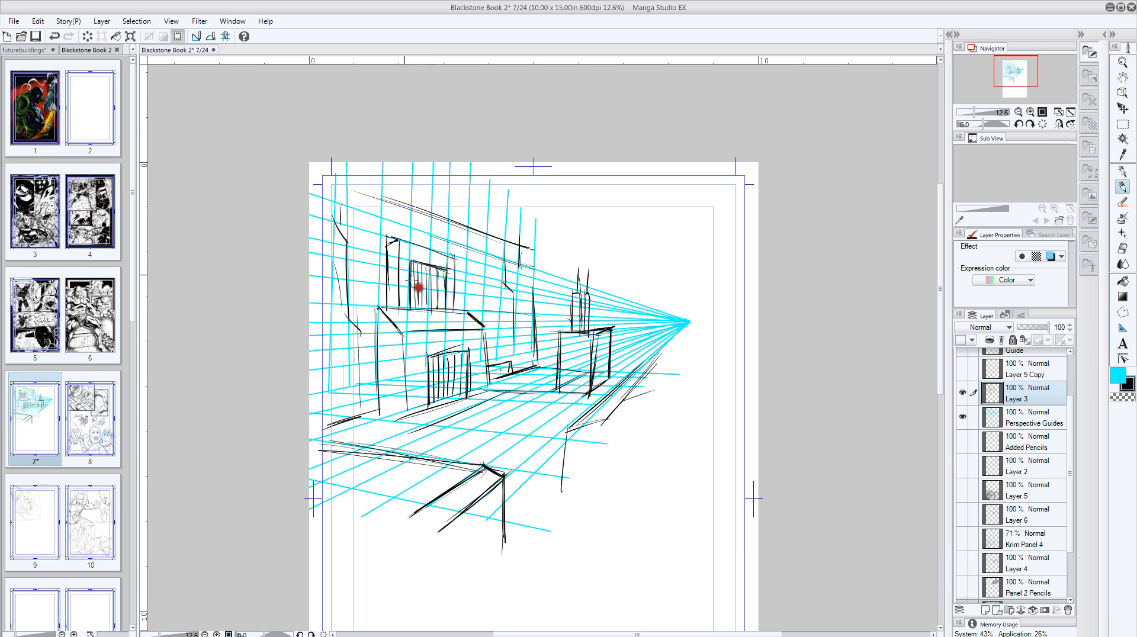
Draw the upper window's crossbars, slanted slats along the awning, and plank lines on the foreground ledge.
mouse_move(410, 270)
mouse_down()
mouse_move(439, 278)
mouse_move(426, 325)
mouse_up()
drag(421, 311, 444, 328)
drag(440, 312, 463, 330)
drag(456, 312, 472, 328)
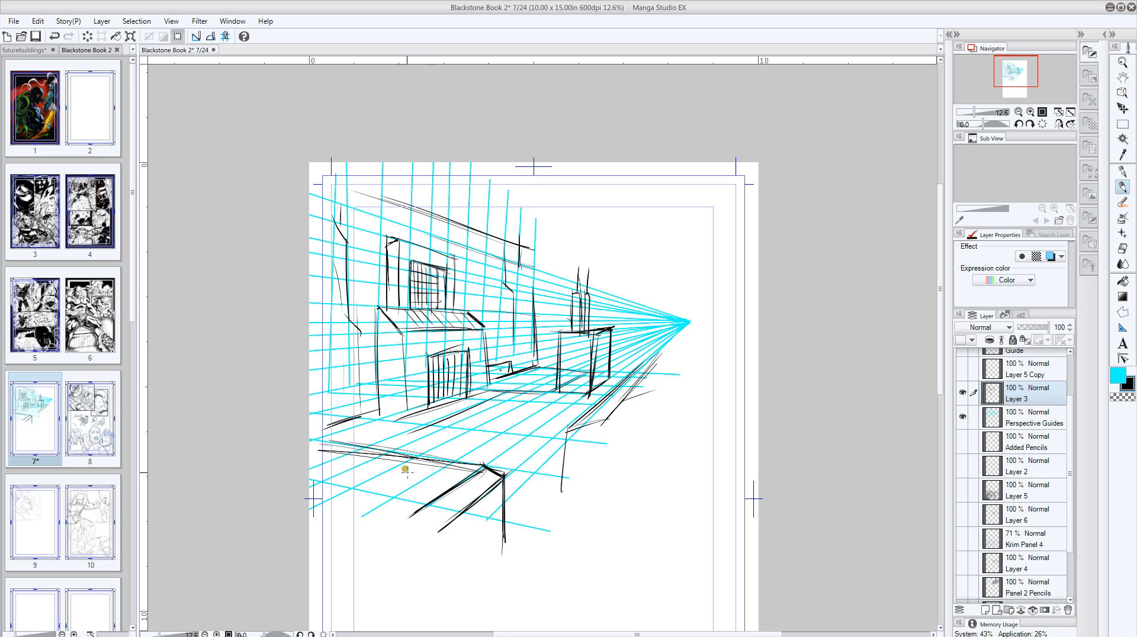
mouse_move(432, 473)
mouse_down()
mouse_move(357, 465)
mouse_move(376, 511)
mouse_up()
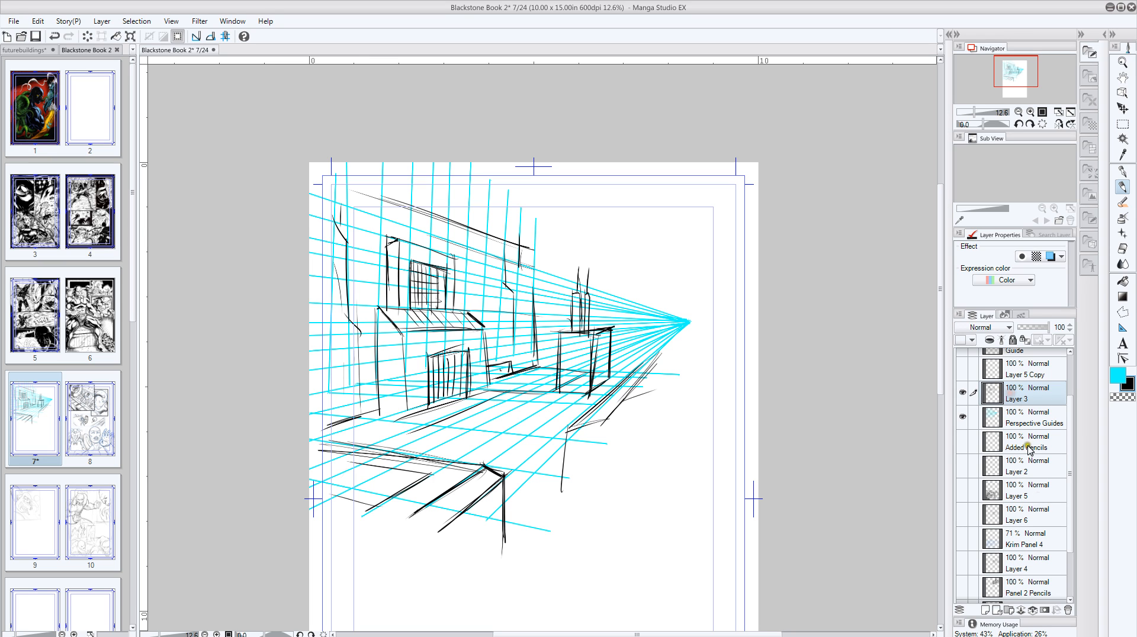
Turn on the blue layer colour effect for Layer 3 and redraw the lower storey's near corner edges over the stray black line.
click(1050, 256)
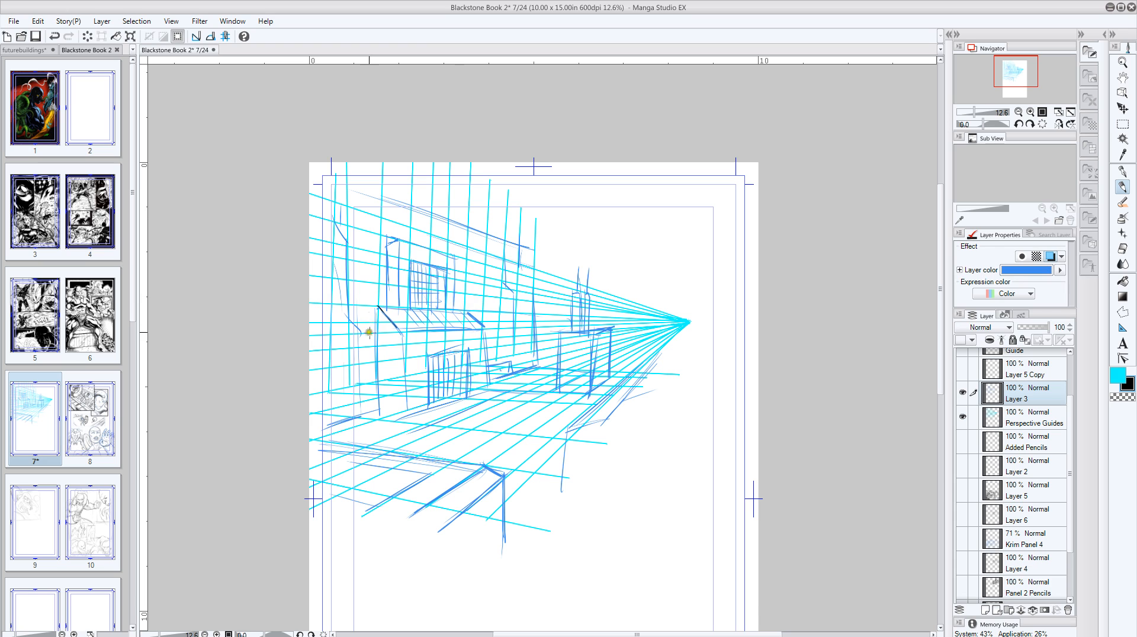
drag(376, 308, 379, 413)
mouse_move(377, 307)
mouse_down()
mouse_move(403, 335)
mouse_move(406, 414)
mouse_up()
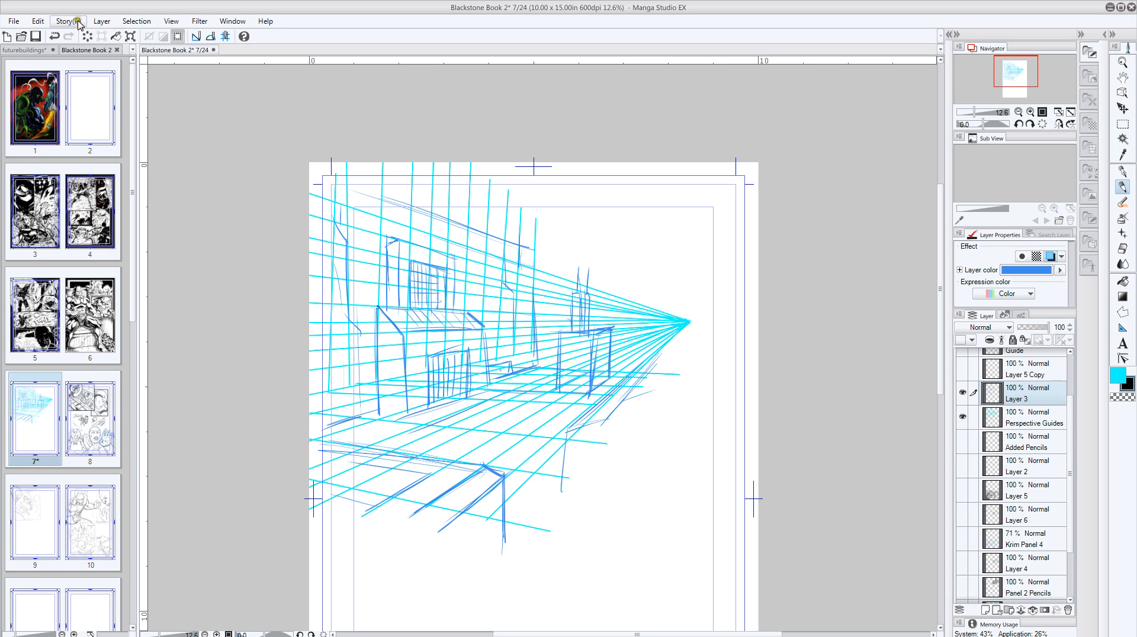
Create a 1 point perspective ruler on a new layer and move its vanishing point to where the cyan guides converge.
click(99, 21)
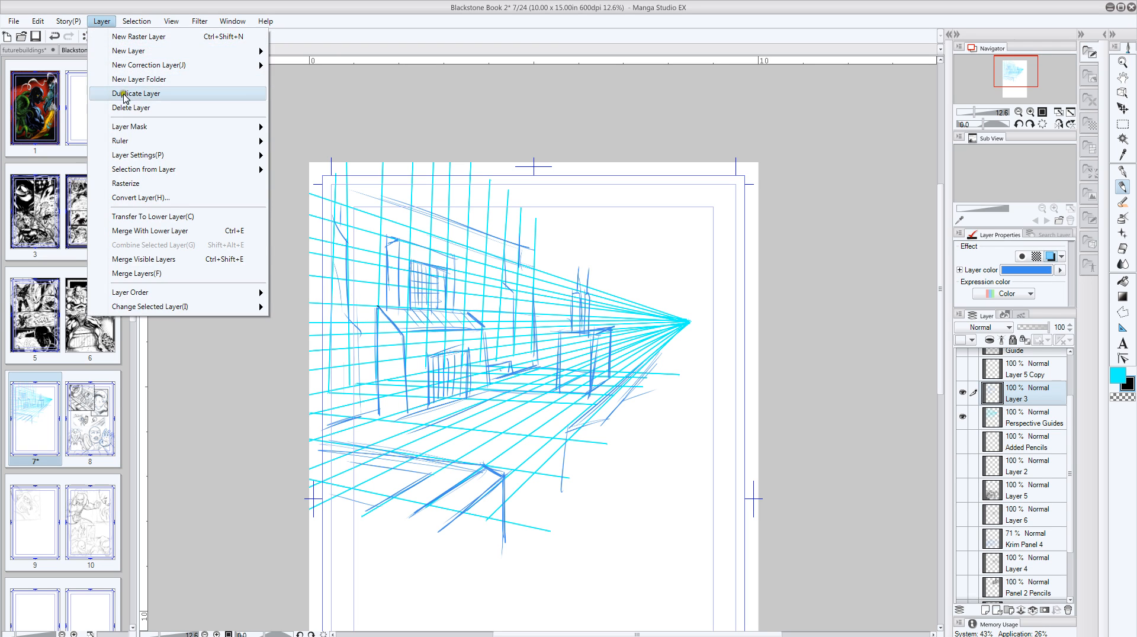
mouse_move(125, 144)
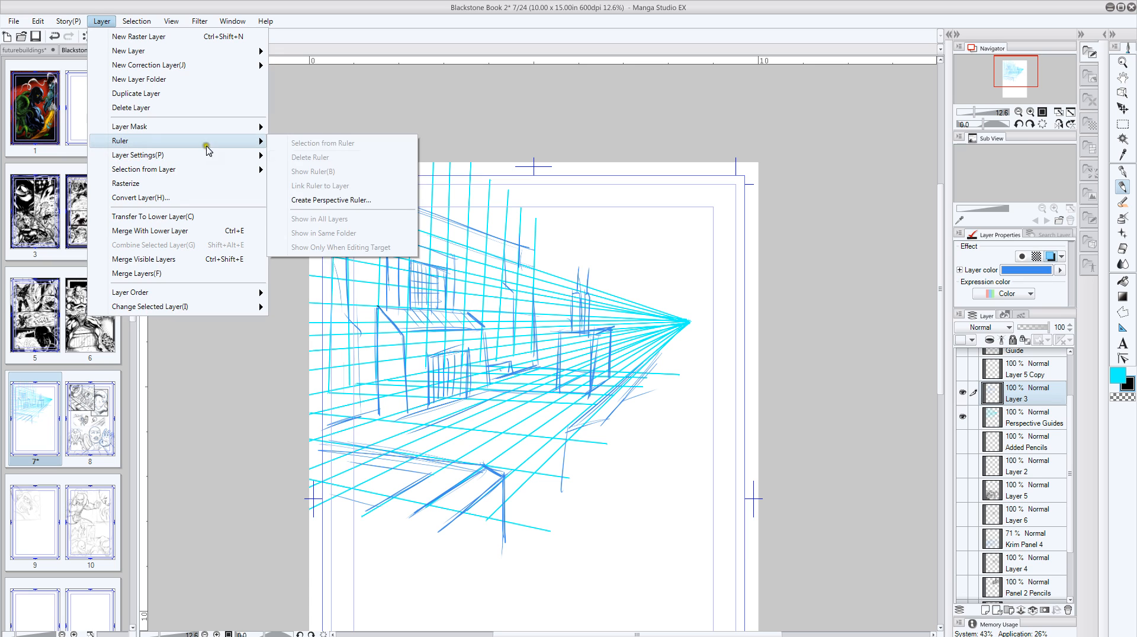
click(305, 200)
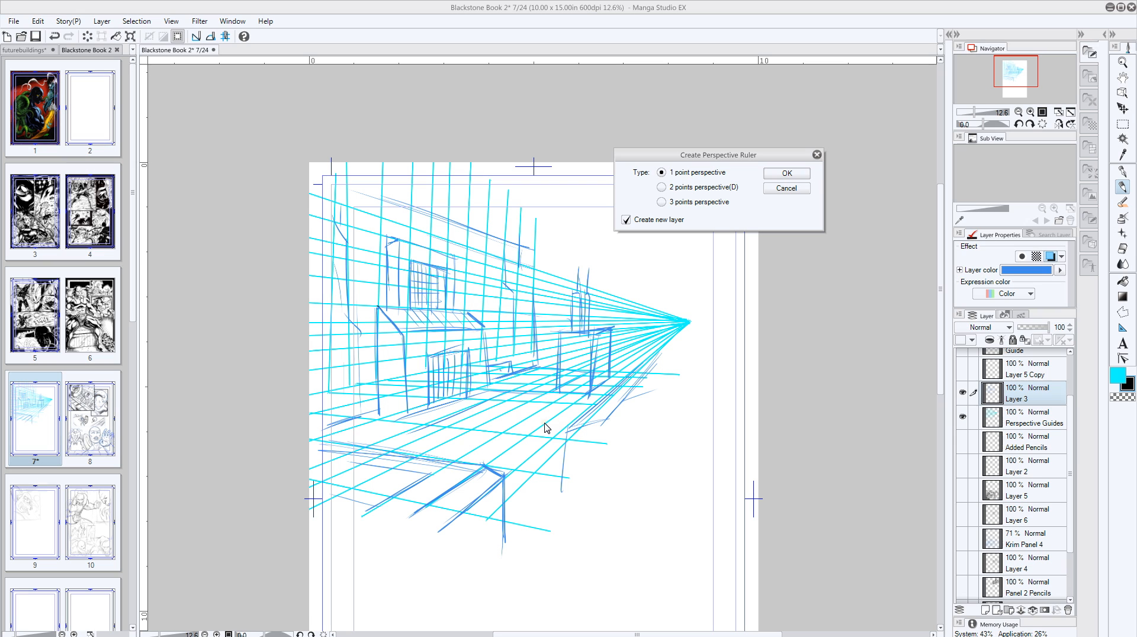
click(787, 173)
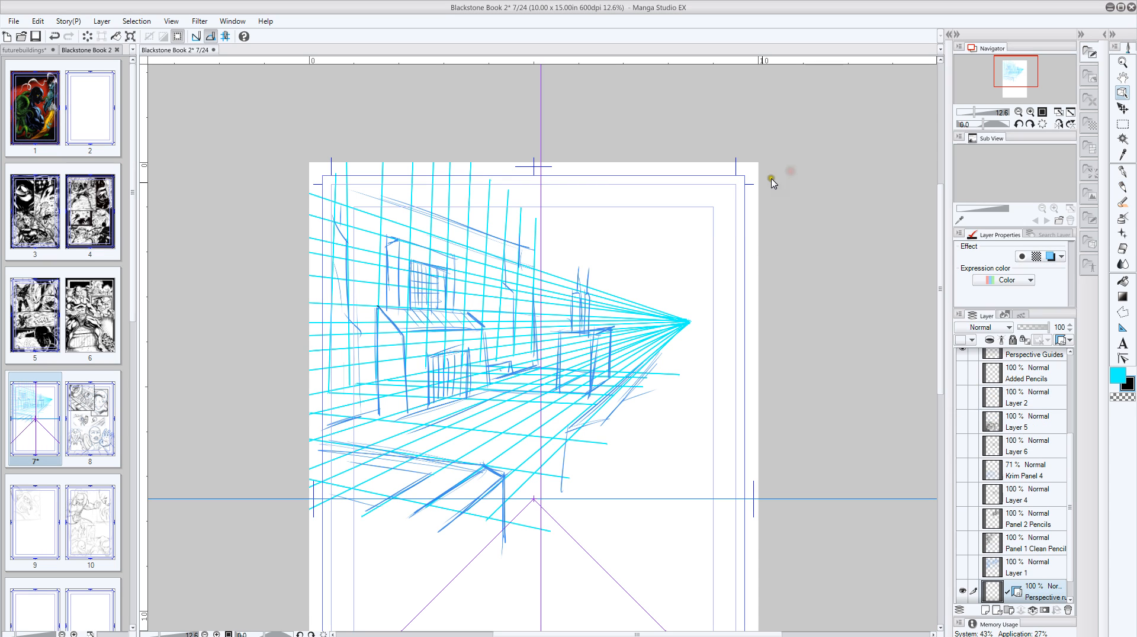
click(532, 500)
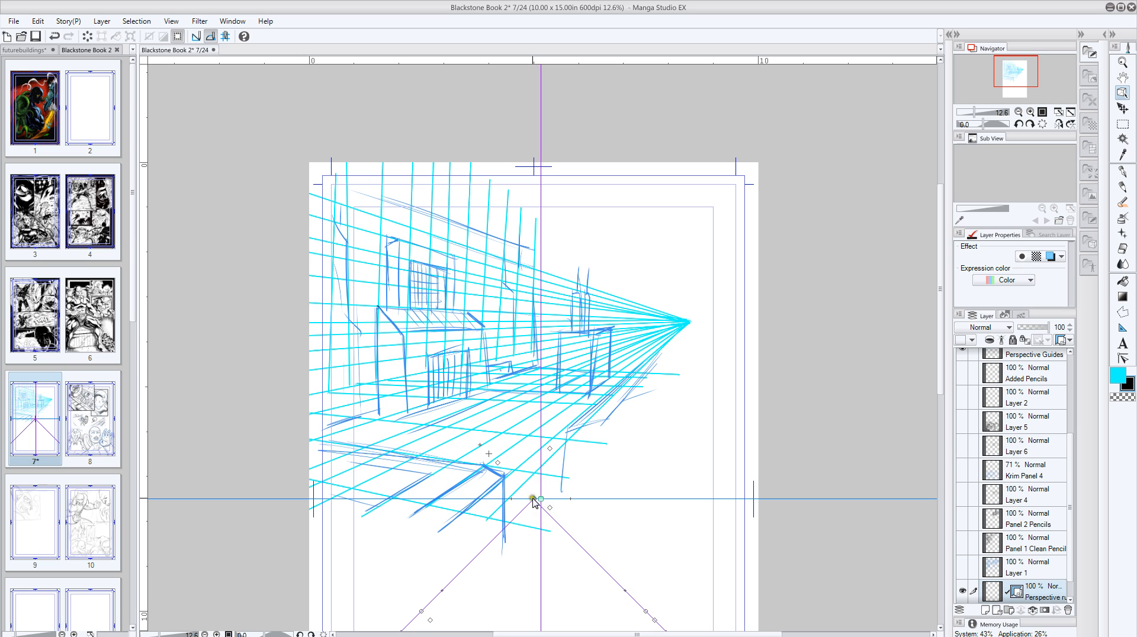
drag(533, 502, 692, 321)
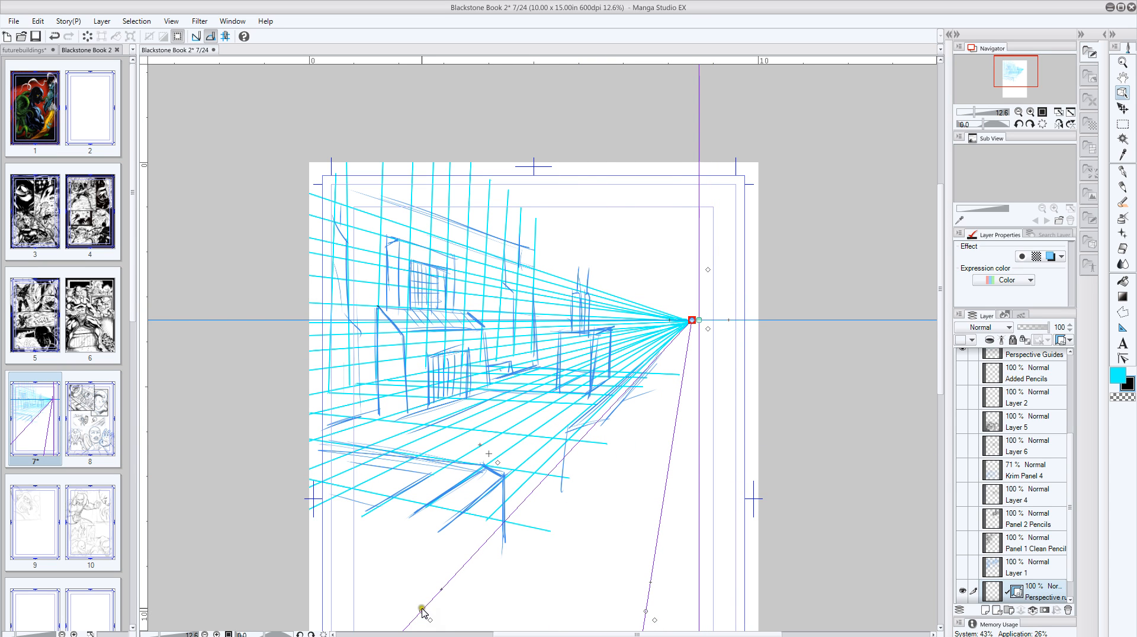
Align the perspective ruler's two guide lines with the wall's top edge and the street's outer edge, and fine-tune the vanishing point.
mouse_move(421, 610)
mouse_down()
mouse_move(396, 531)
mouse_move(399, 437)
mouse_move(450, 244)
mouse_move(432, 236)
mouse_move(459, 247)
mouse_up()
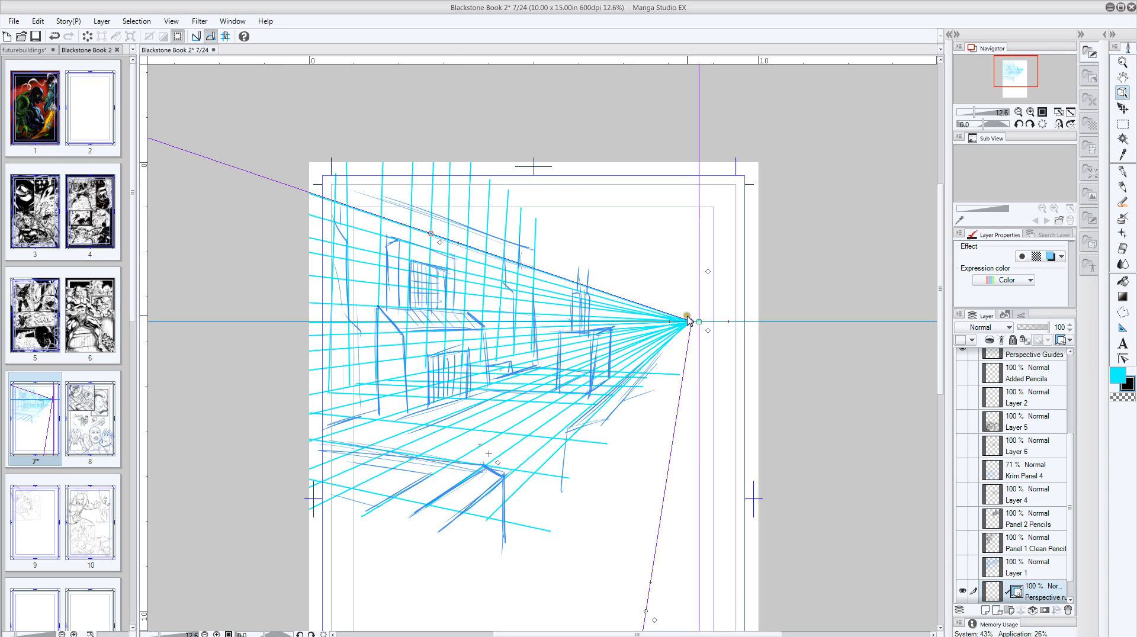
mouse_move(692, 323)
mouse_down()
mouse_move(693, 334)
mouse_move(693, 322)
mouse_up()
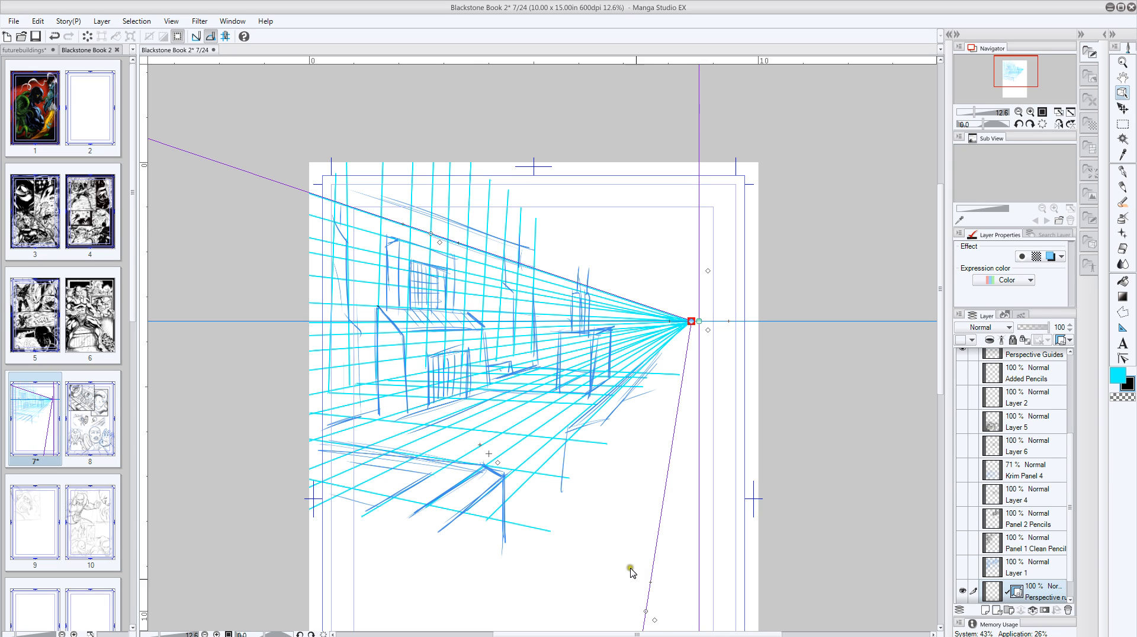
drag(645, 613, 521, 486)
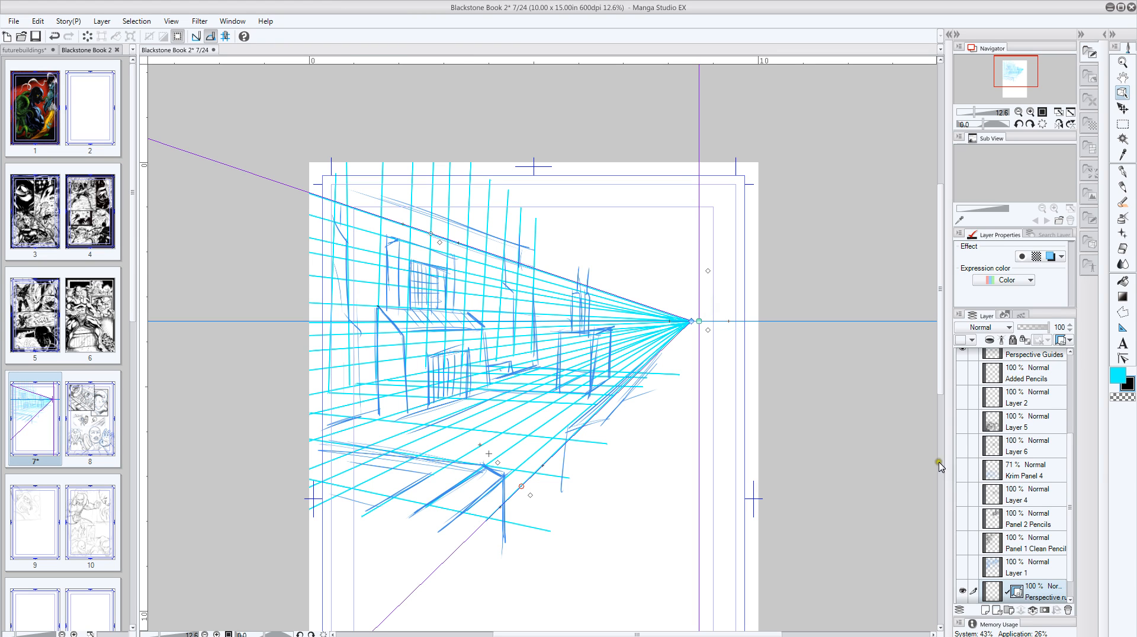
Add a new layer and ink the building wall's top edge and two base segments in black along the perspective ruler.
click(986, 611)
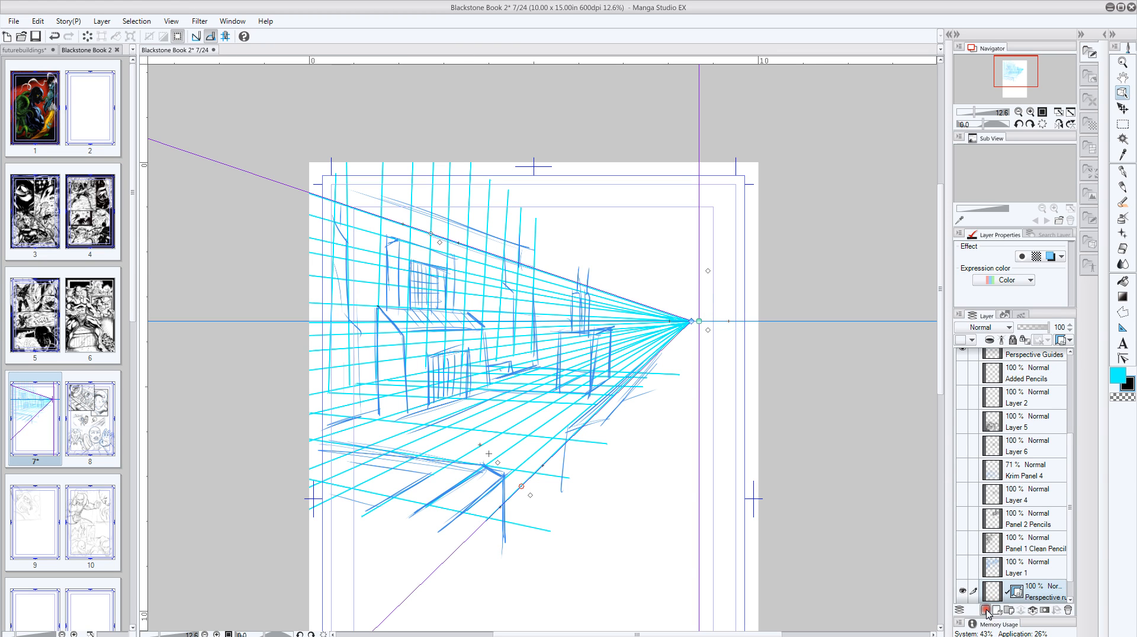
click(1120, 189)
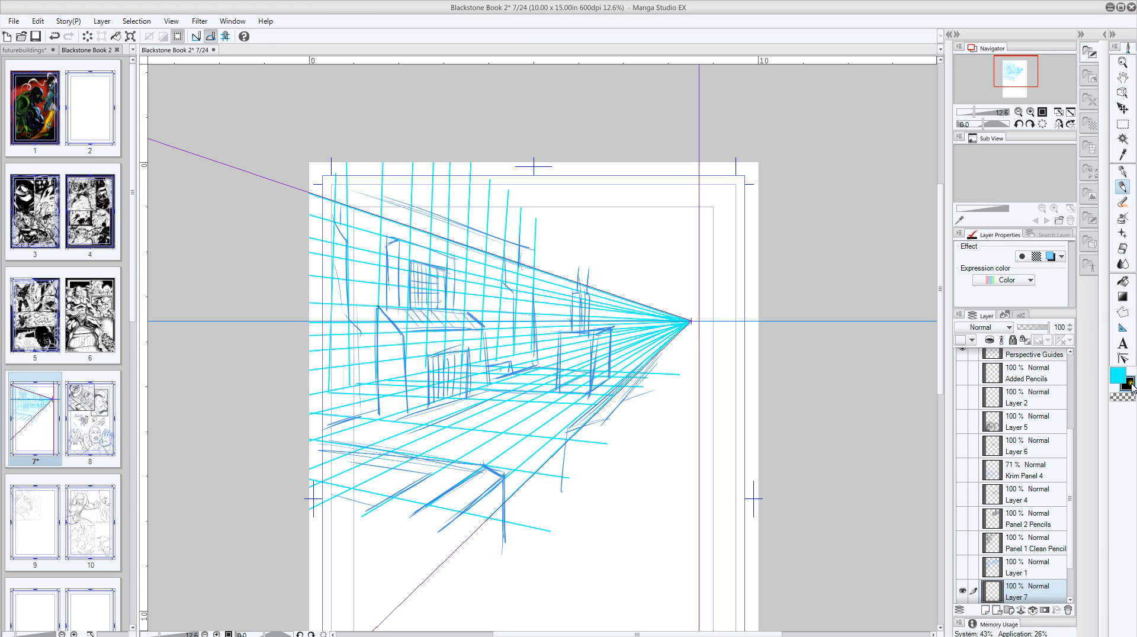
drag(517, 401, 379, 481)
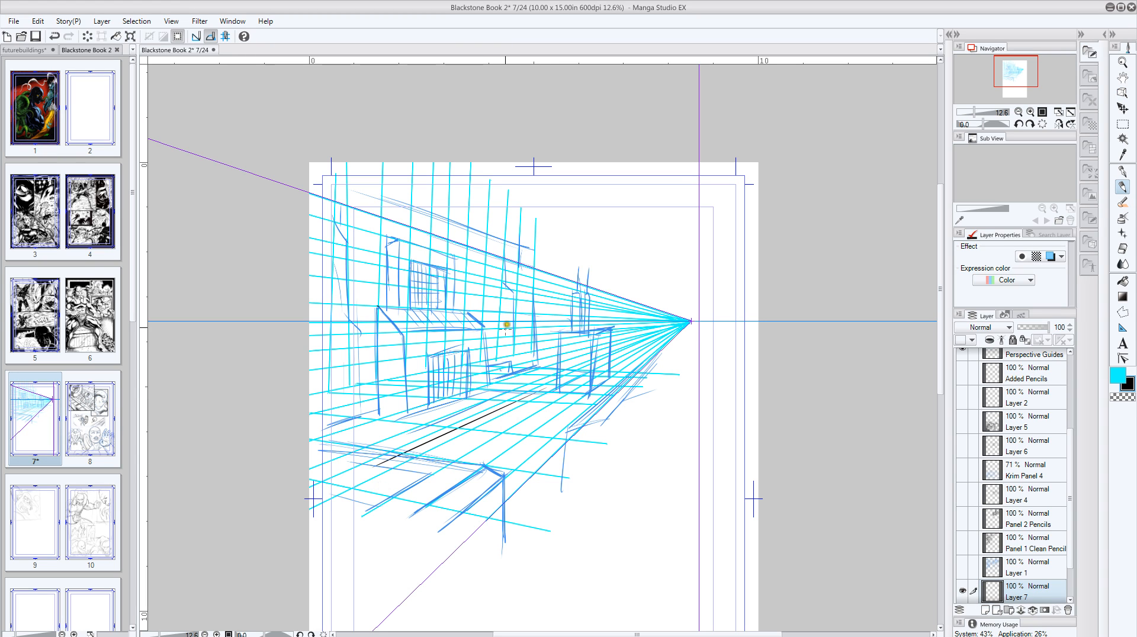
key(ctrl+z)
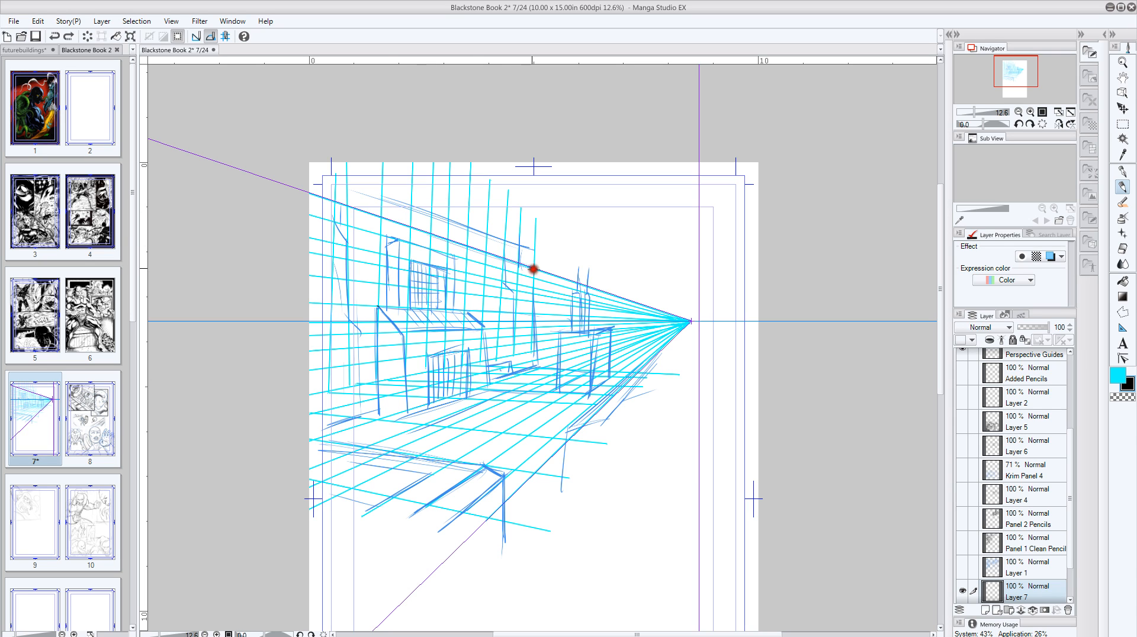
drag(533, 269, 208, 157)
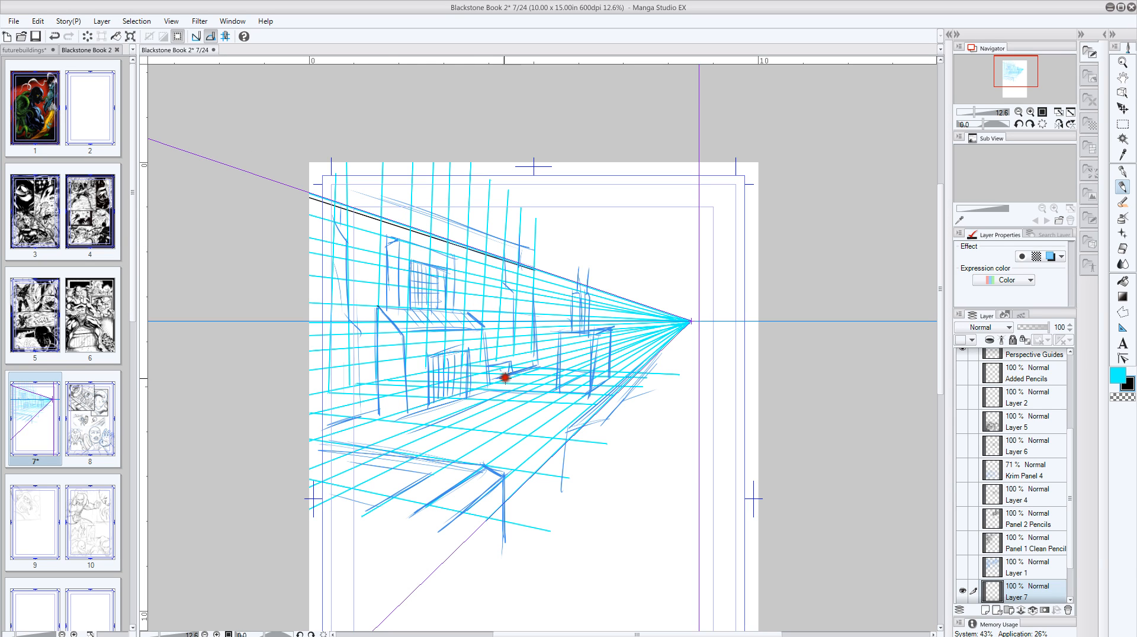
drag(504, 377, 533, 367)
drag(375, 410, 297, 436)
Move Layer 7 up the layer stack to directly above Layer 3.
mouse_move(1024, 583)
mouse_down()
mouse_move(1042, 598)
mouse_move(1033, 392)
mouse_up()
scroll(1062, 454, up, 4)
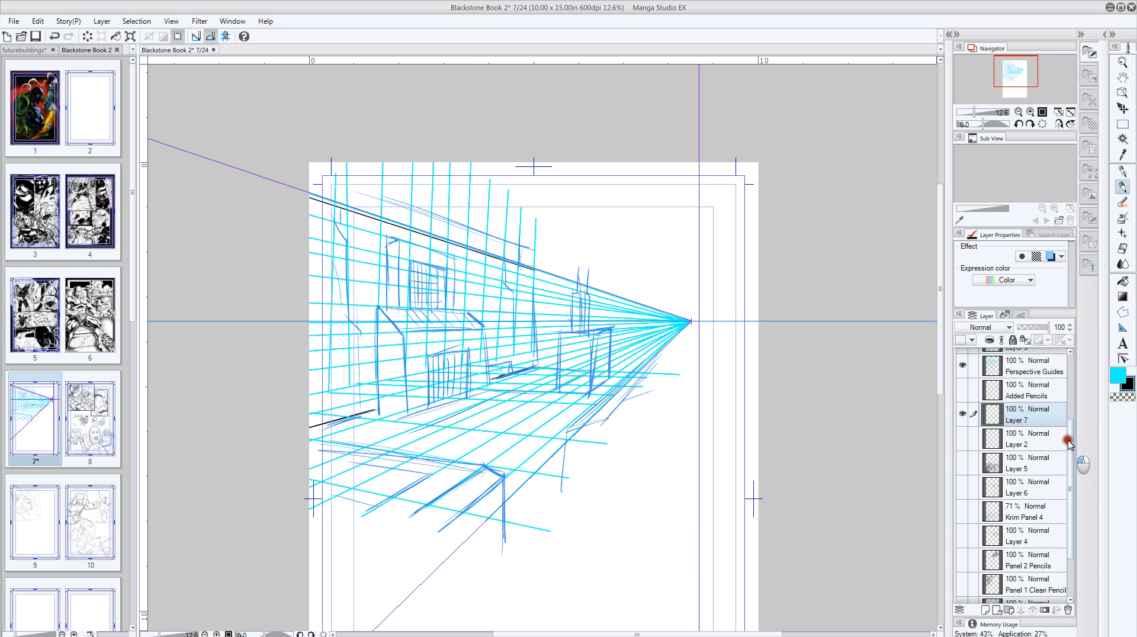
click(1027, 500)
drag(1026, 500, 1034, 418)
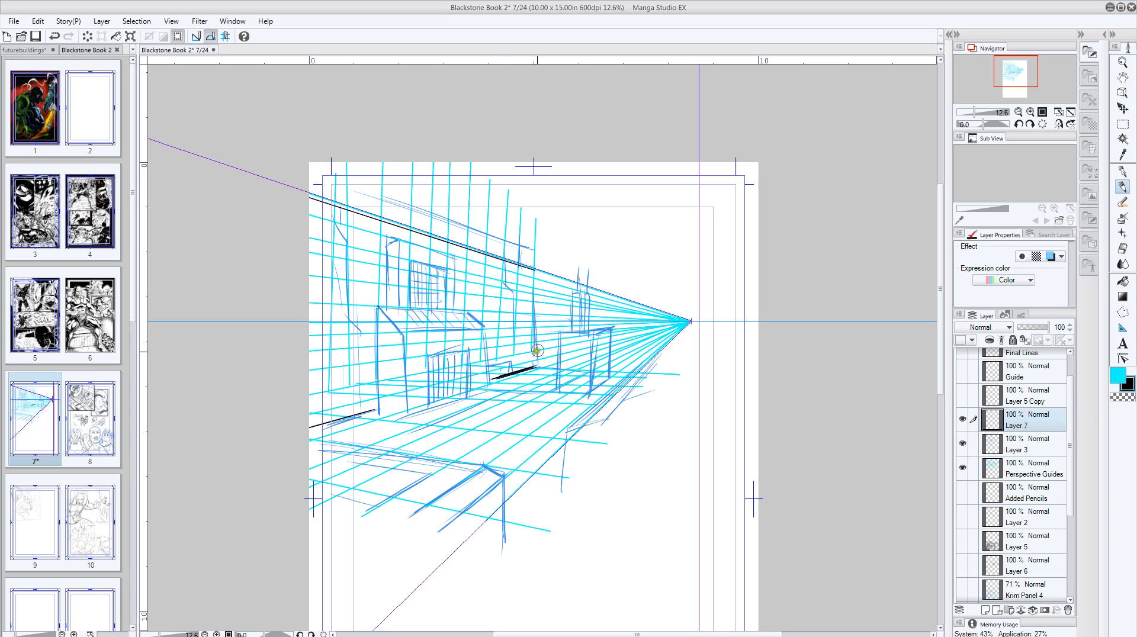
Darken the wall's two base lines and ink the vertical edge rising from the end of the near base line.
drag(537, 366, 496, 378)
drag(368, 412, 303, 428)
drag(534, 366, 489, 386)
drag(377, 409, 297, 443)
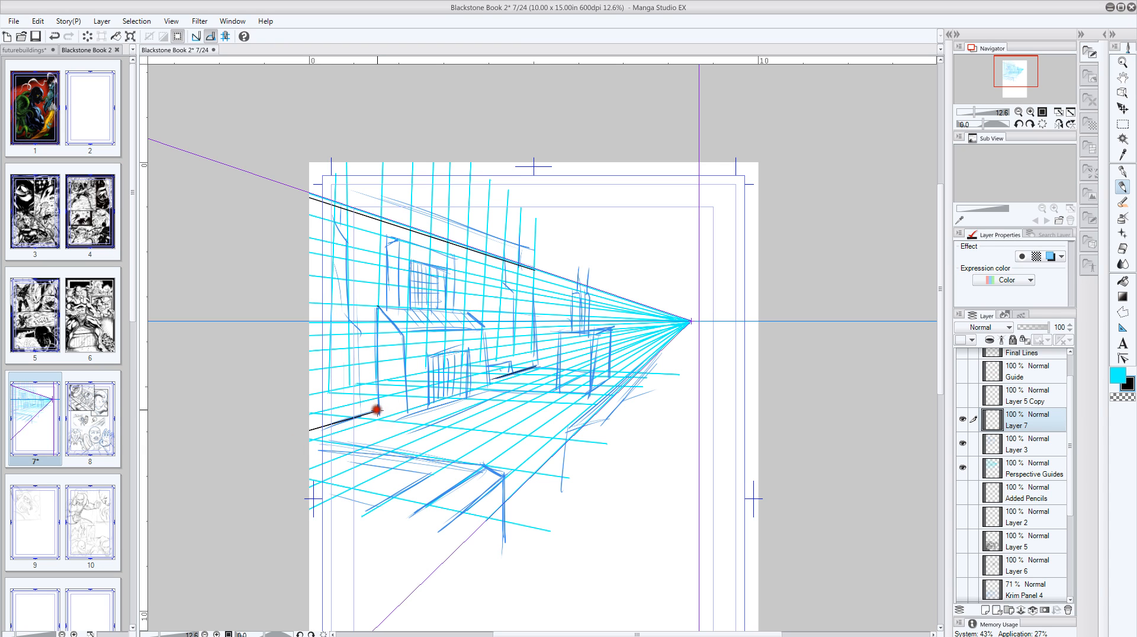
drag(377, 409, 378, 307)
drag(402, 344, 403, 418)
key(ctrl+z)
Ink the wall's far vertical edge, the distant box, and the two receding lines along the opposite side of the street.
mouse_move(534, 278)
mouse_down()
mouse_move(534, 361)
mouse_move(534, 350)
mouse_move(559, 394)
mouse_up()
mouse_move(593, 330)
mouse_down()
mouse_move(593, 391)
mouse_move(610, 376)
mouse_move(556, 395)
mouse_up()
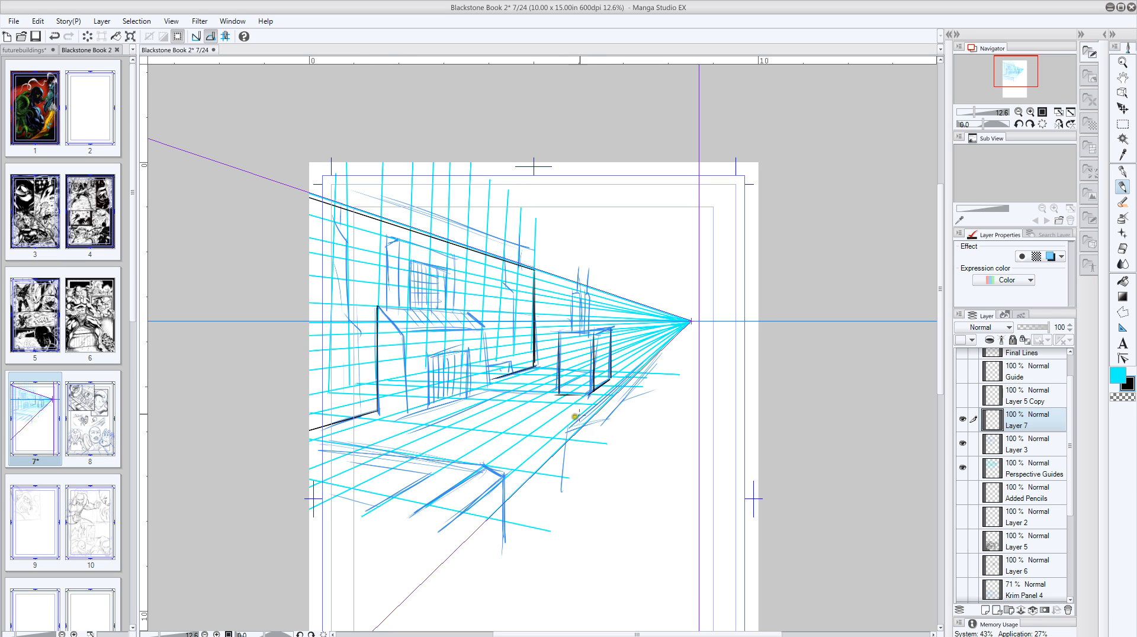
drag(640, 367, 569, 428)
drag(658, 357, 606, 416)
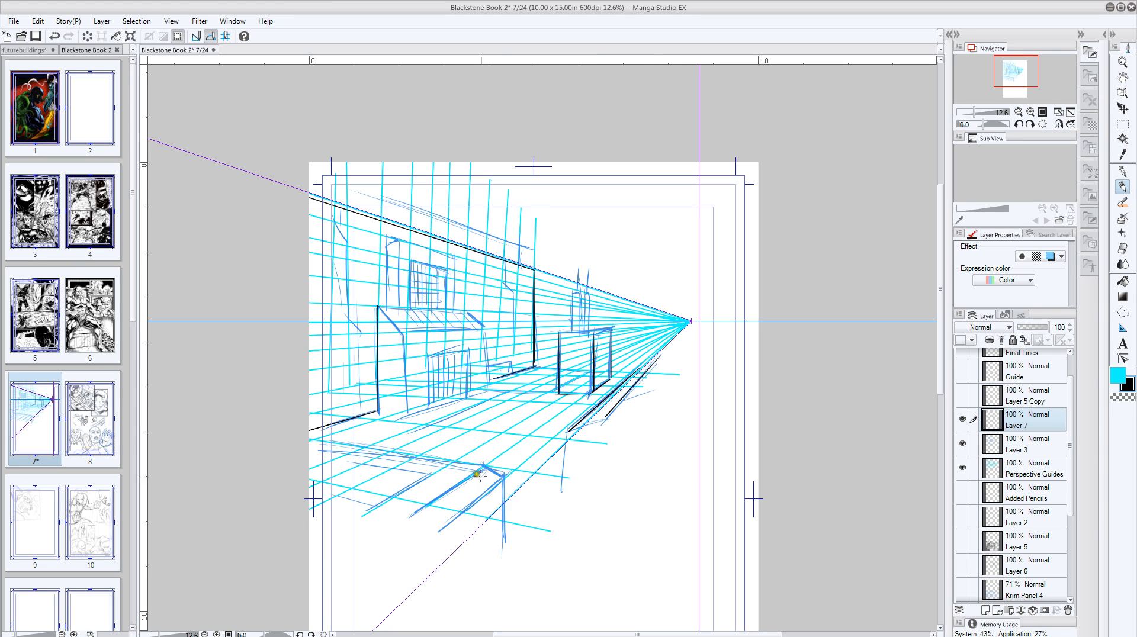
Ink the foreground ledge's vertical corner, two receding plank lines, and the long top edge out to the page's side.
drag(504, 483, 504, 556)
click(502, 479)
drag(501, 480, 390, 574)
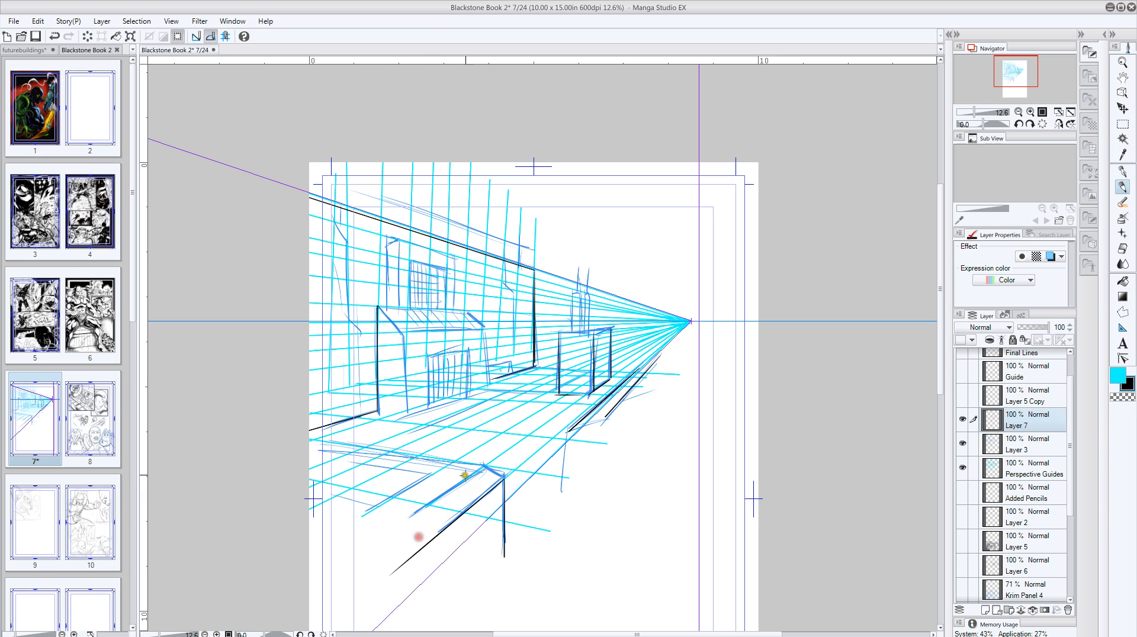
drag(482, 466, 384, 536)
click(482, 466)
mouse_move(482, 465)
mouse_down()
mouse_move(432, 441)
mouse_move(308, 428)
mouse_up()
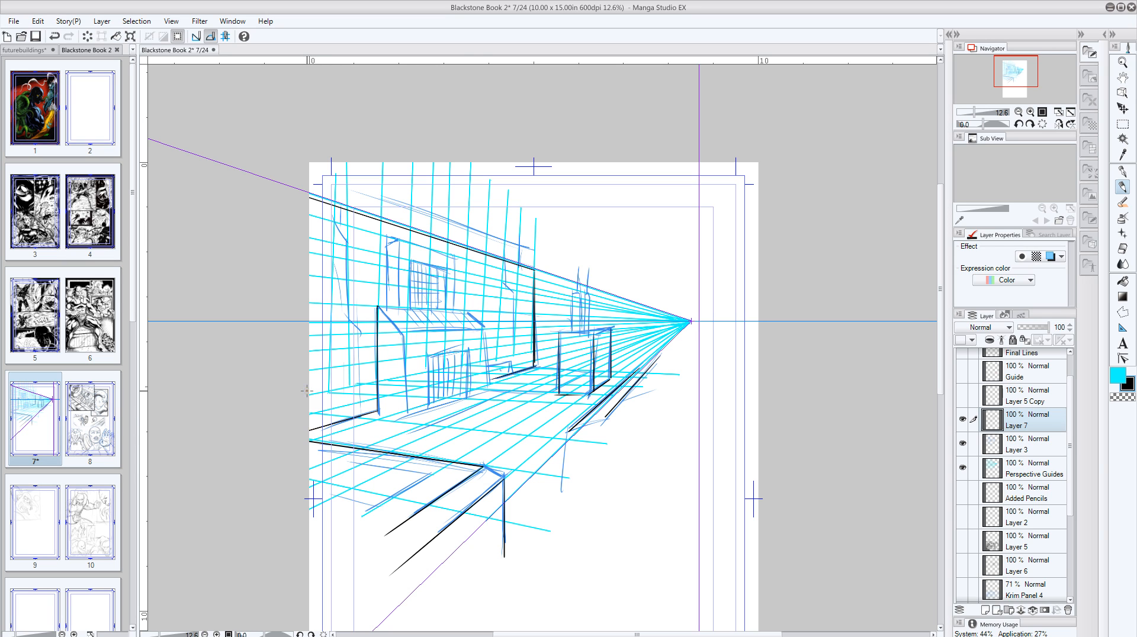
Finish the foreground ledge's corner, extend its vertical edge, and ink a third plank line with two inner lines running off the page.
mouse_move(483, 468)
mouse_down()
mouse_move(504, 479)
mouse_move(503, 583)
mouse_up()
click(502, 480)
key(ctrl+z)
drag(503, 481, 503, 575)
drag(429, 474, 328, 531)
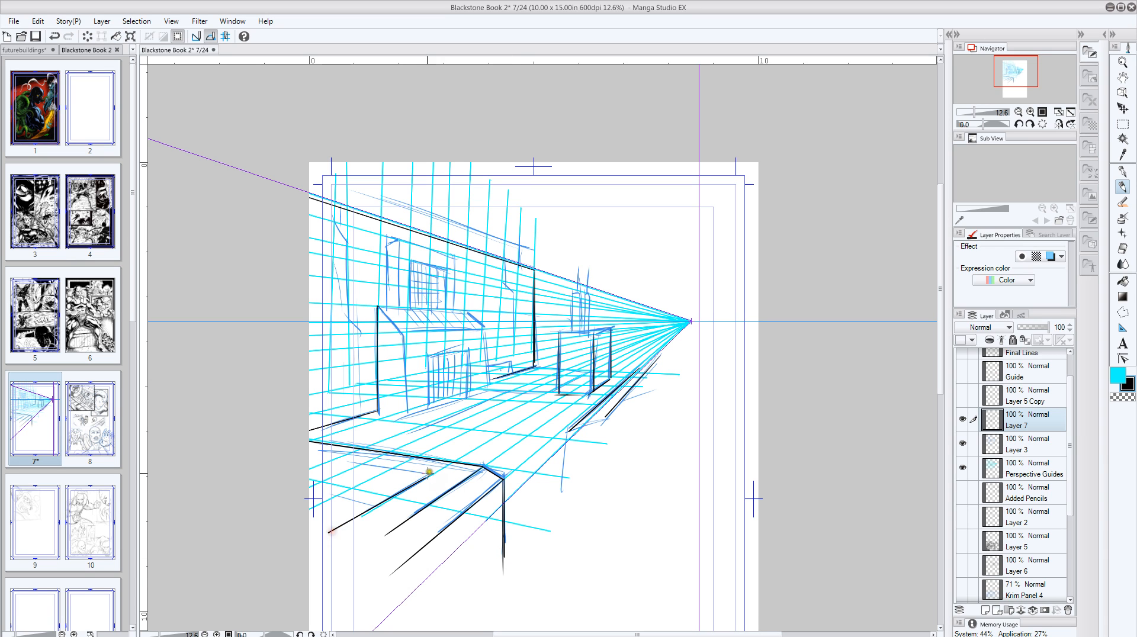
key(ctrl+z)
drag(426, 476, 328, 535)
drag(427, 475, 310, 453)
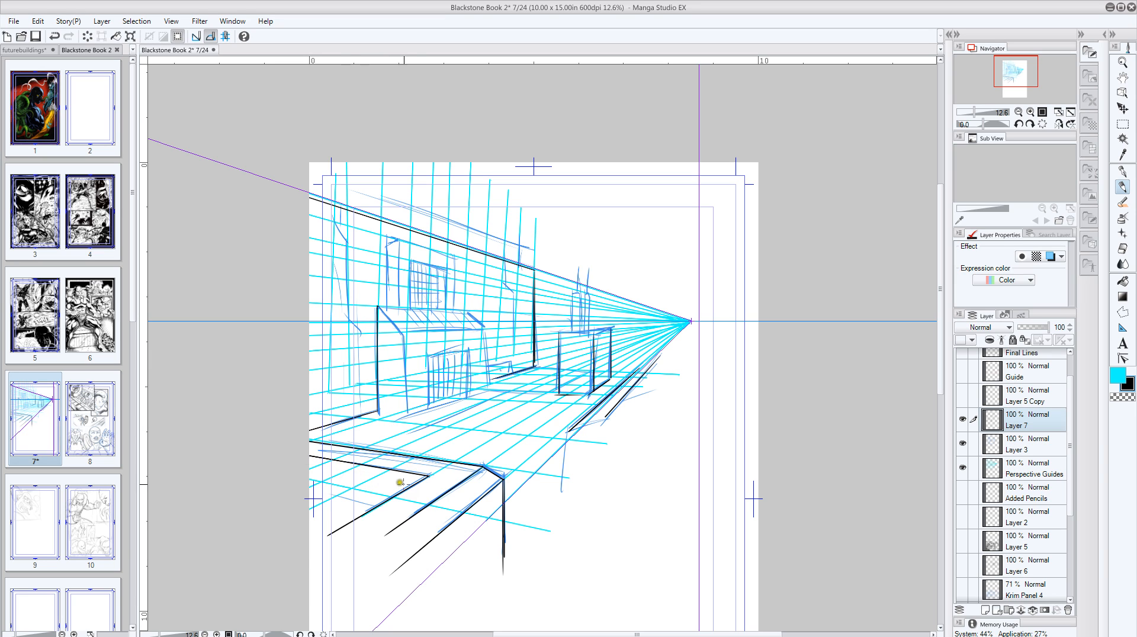
drag(417, 481, 306, 461)
Ink the lower storey's base line, the awning's long edges, and the upper window's outer frame.
drag(489, 390, 406, 418)
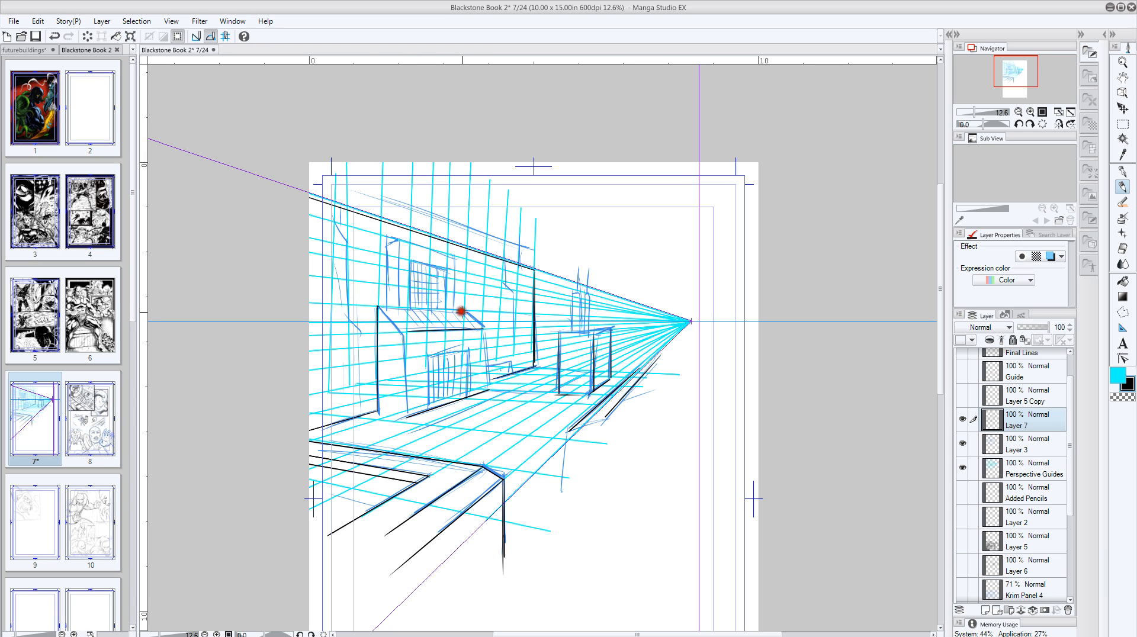
drag(463, 311, 372, 310)
drag(455, 258, 393, 240)
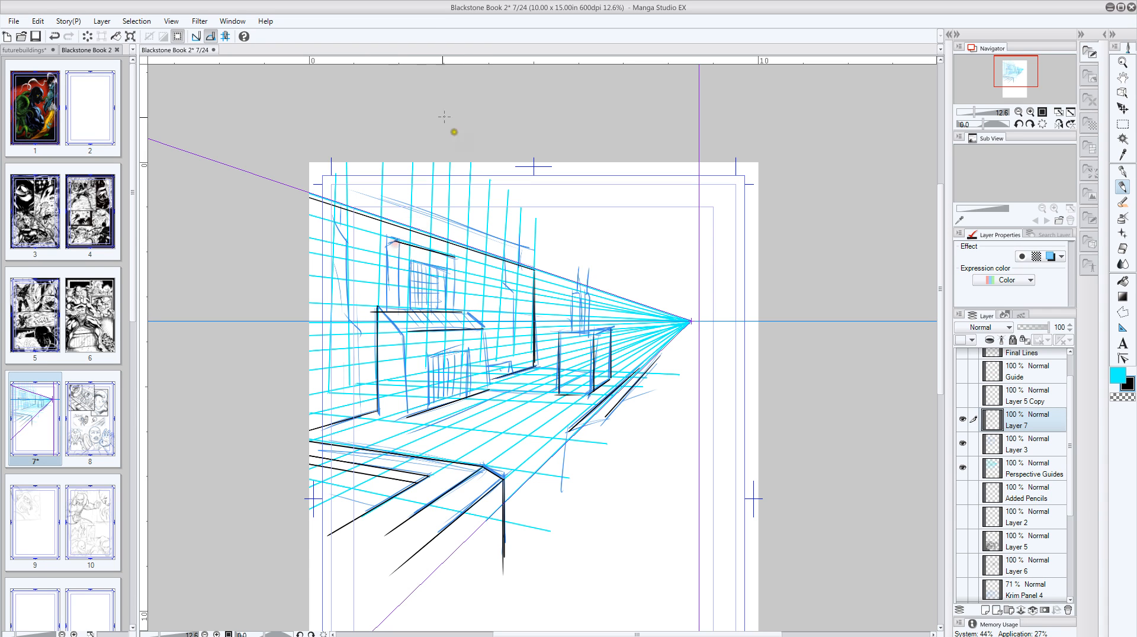
drag(455, 258, 456, 308)
drag(395, 240, 395, 309)
drag(384, 240, 385, 317)
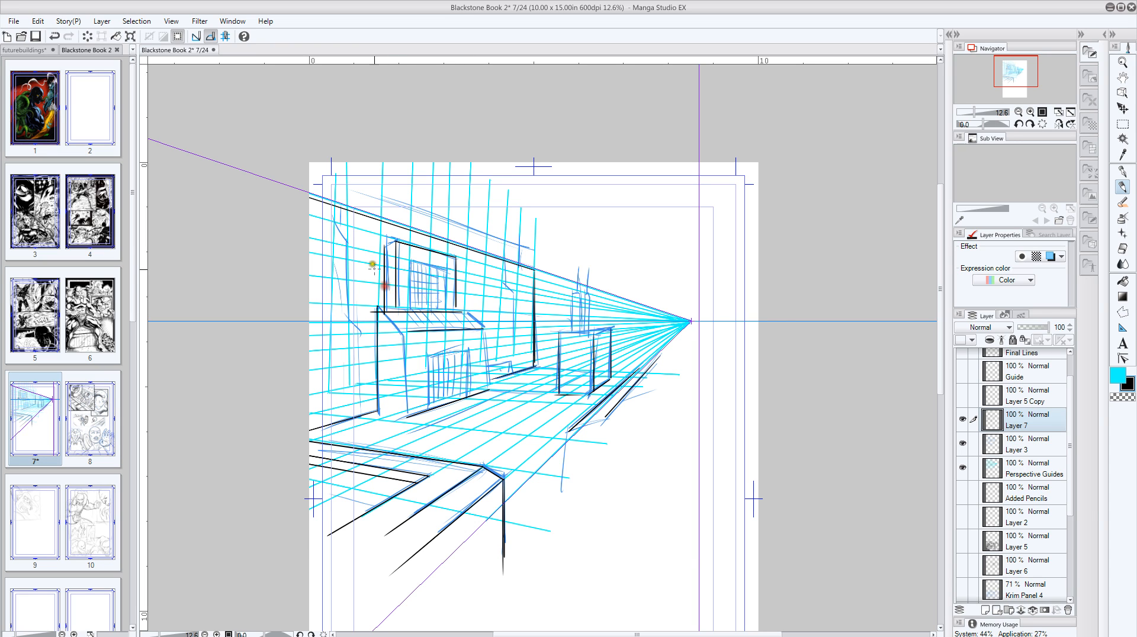
Ink the lower storey's sides, the awning's slanted ends, the inner window frame, and the outer frame's short top edge.
mouse_move(457, 310)
mouse_down()
mouse_move(482, 328)
mouse_move(489, 386)
mouse_up()
drag(402, 330, 408, 414)
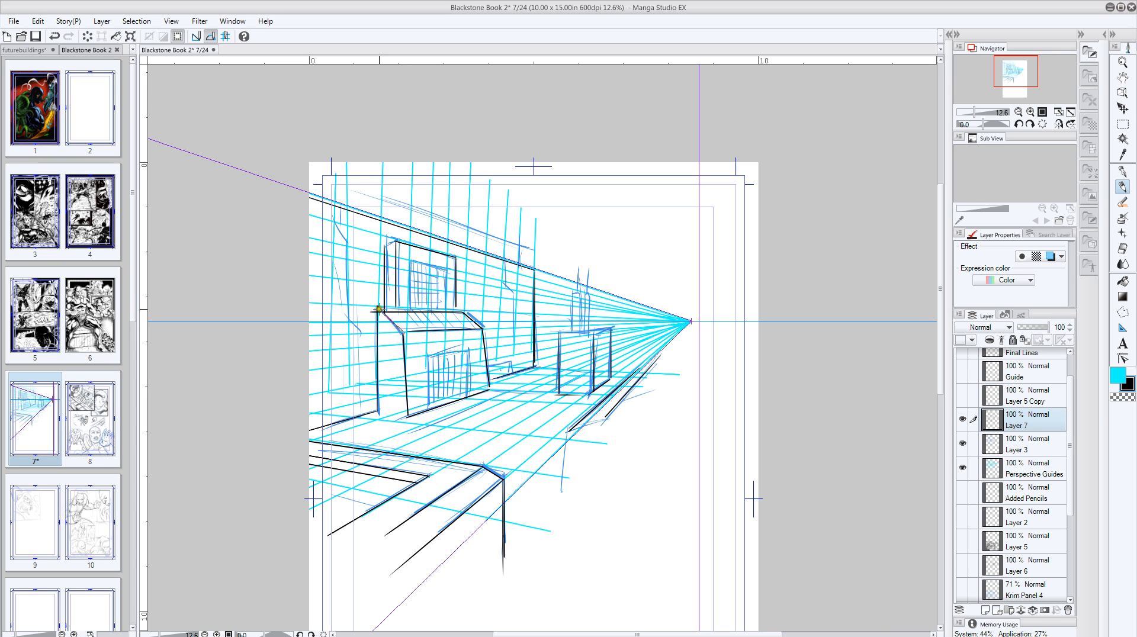
drag(403, 332, 378, 307)
drag(409, 267, 411, 312)
mouse_move(447, 270)
mouse_down()
mouse_move(396, 243)
mouse_move(418, 254)
mouse_move(399, 243)
mouse_move(405, 250)
mouse_move(414, 194)
mouse_move(402, 257)
mouse_up()
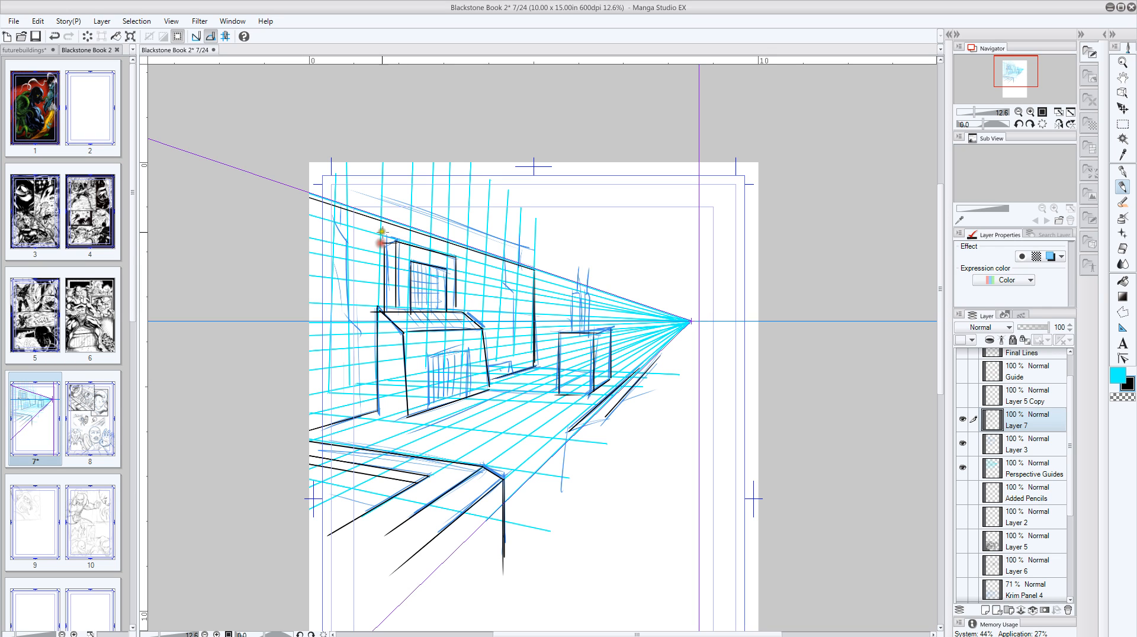
key(ctrl+z)
drag(395, 241, 385, 242)
Ink the stepped vertical details near both ends of the building wall.
drag(346, 241, 362, 369)
drag(517, 290, 516, 363)
drag(502, 258, 502, 290)
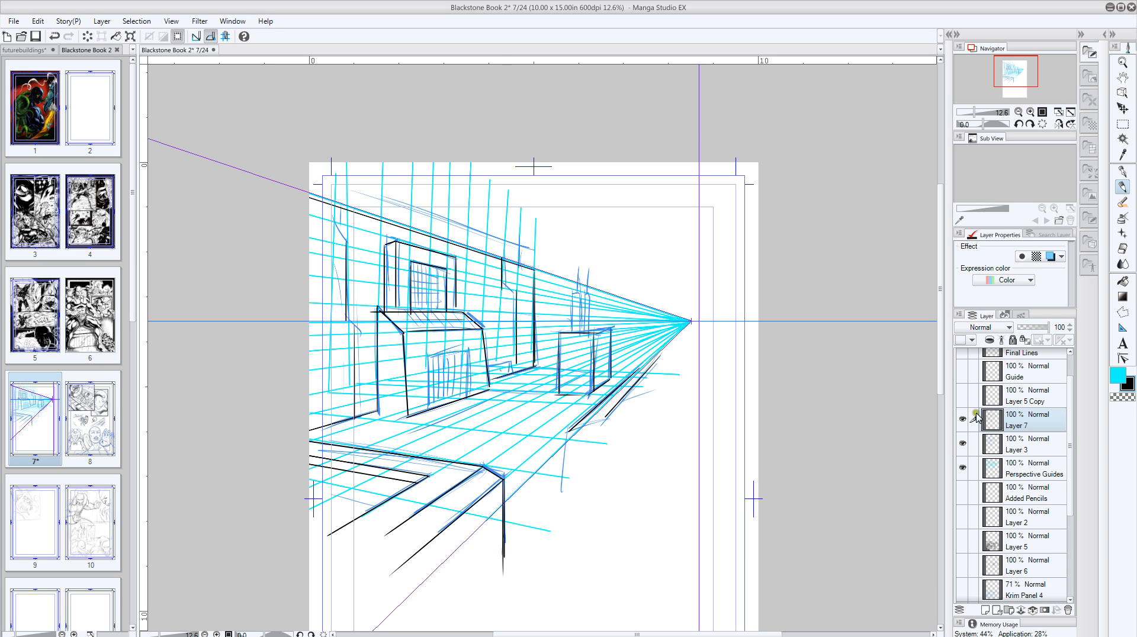
Toggle the Perspective Guides layer to compare the drawing without it, and lower that layer's opacity to 42%.
click(963, 467)
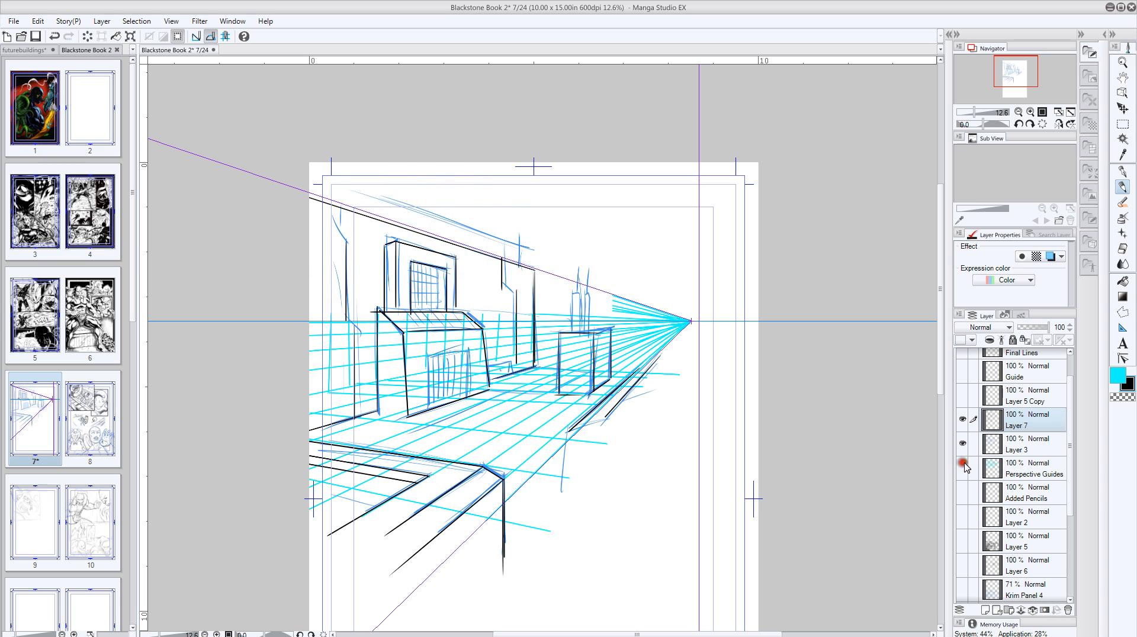
click(963, 466)
click(964, 468)
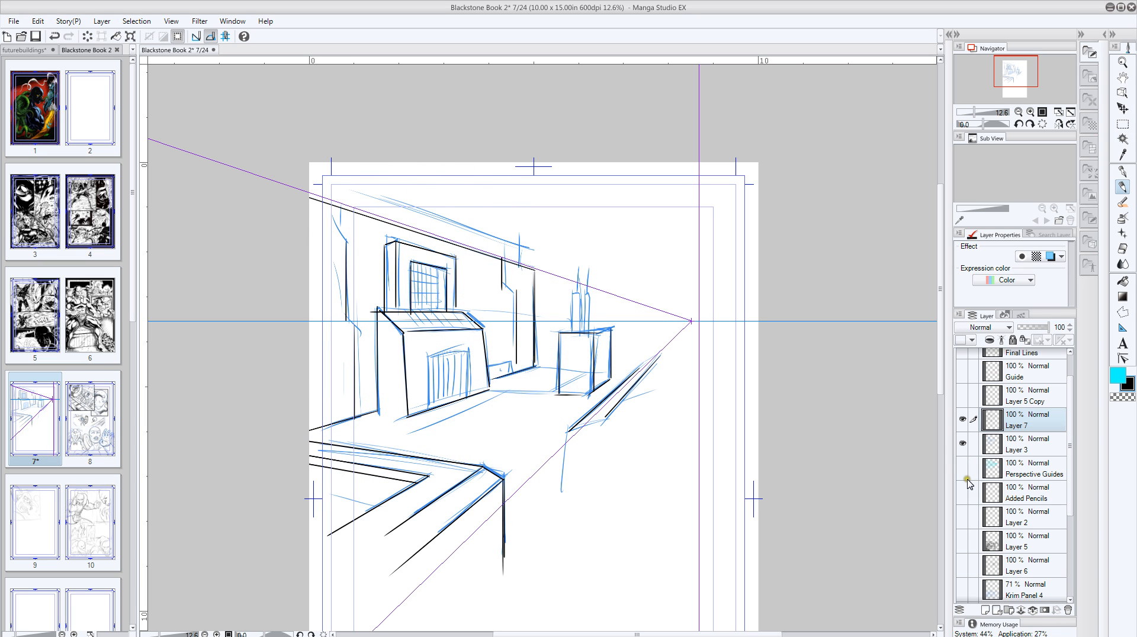
click(964, 468)
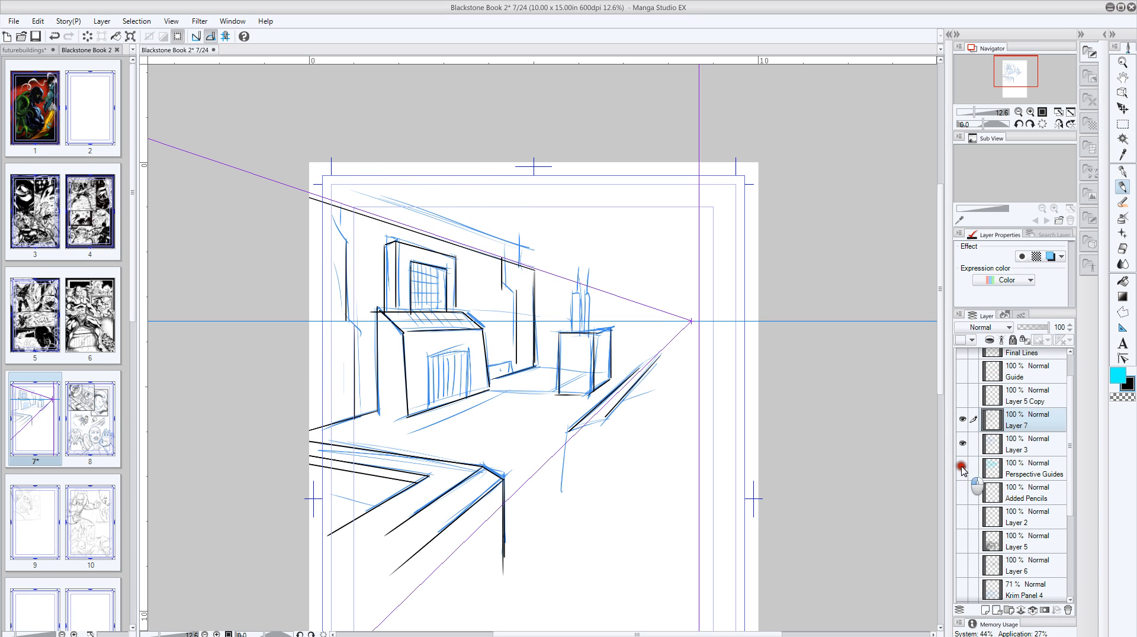
click(1018, 464)
drag(1044, 329, 1029, 330)
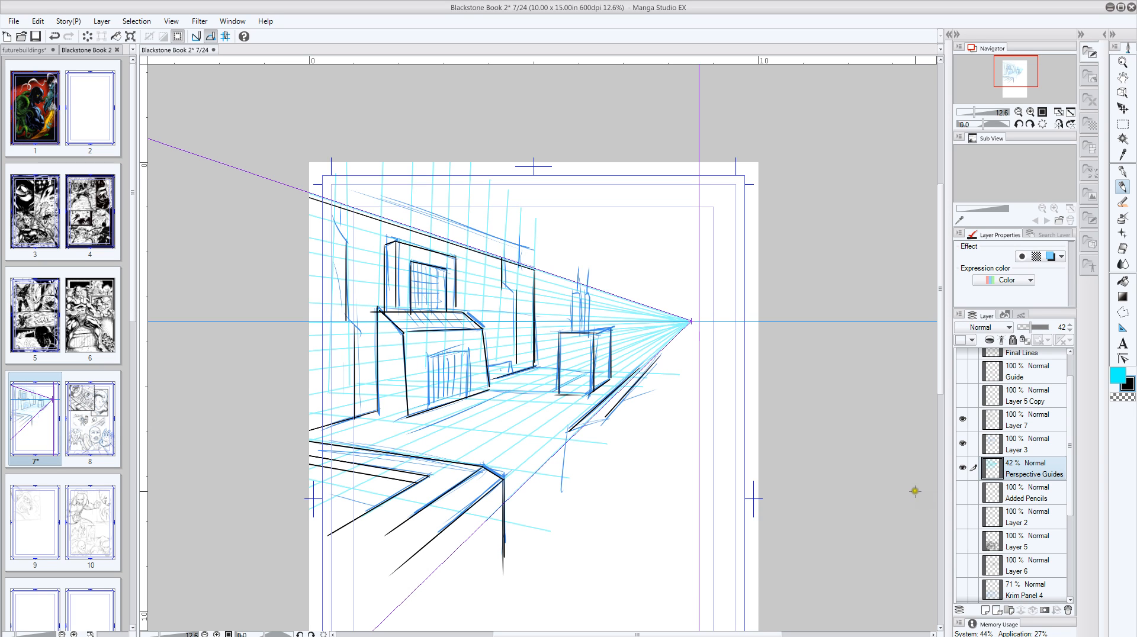
Hide the Perspective Guides, Layer 3 and Layer 7 layers.
click(962, 469)
click(963, 469)
click(963, 469)
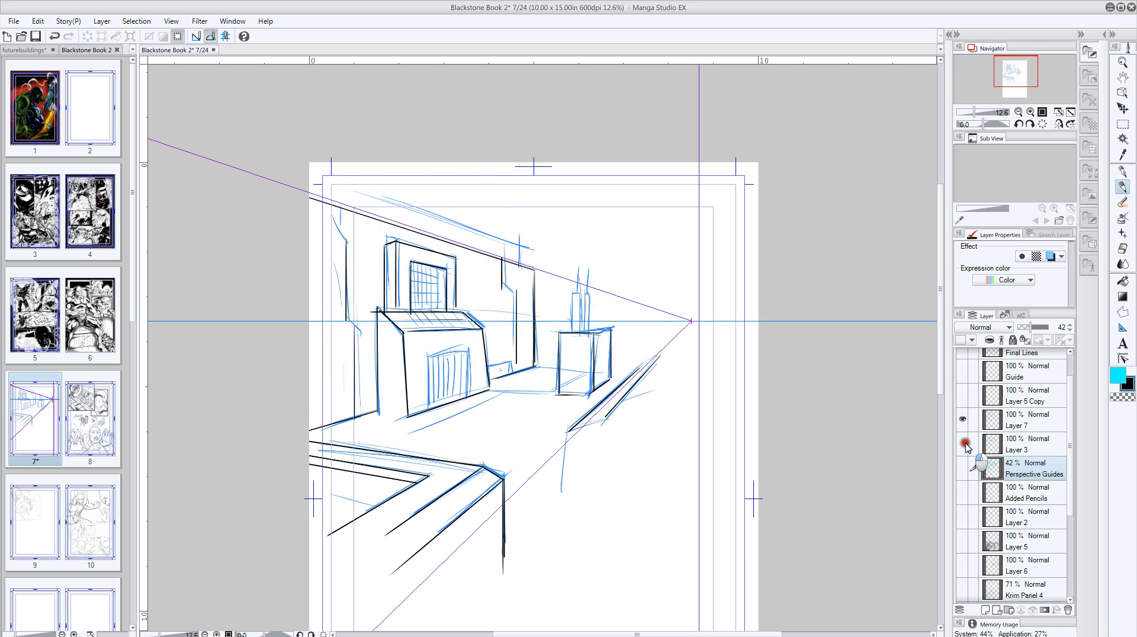
click(962, 443)
click(963, 415)
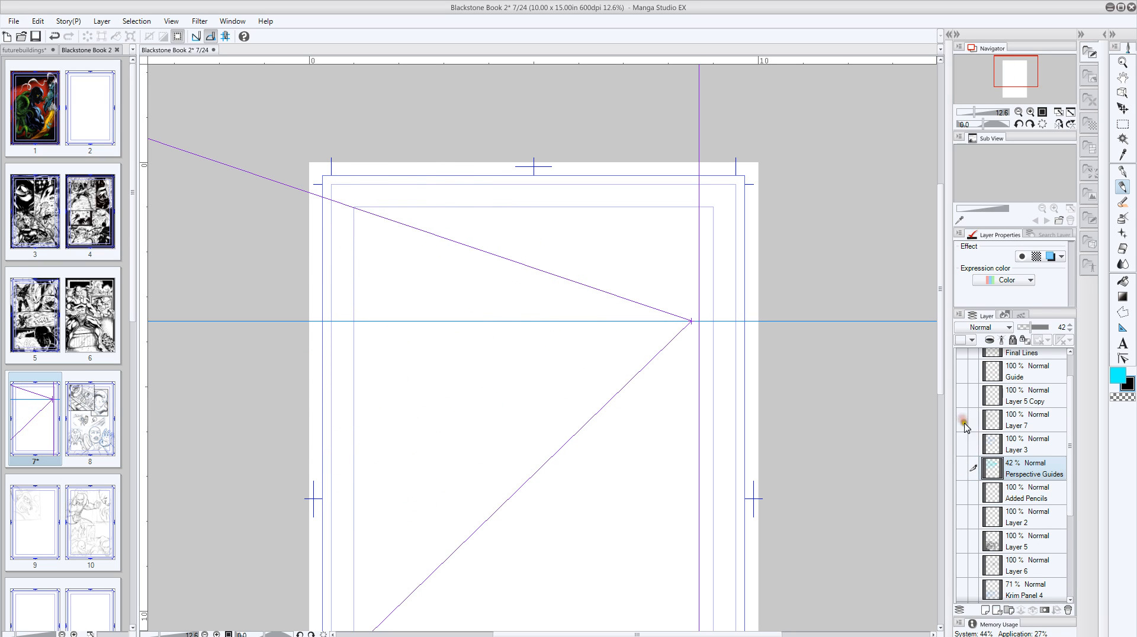
Show the page artwork layers Layer 5, Layer 6, Krim Panel 4, Layer 4, Panel 2 Pencils, Panel 1 Clean Pencils and Layer 1.
scroll(962, 450, down, 1)
click(963, 489)
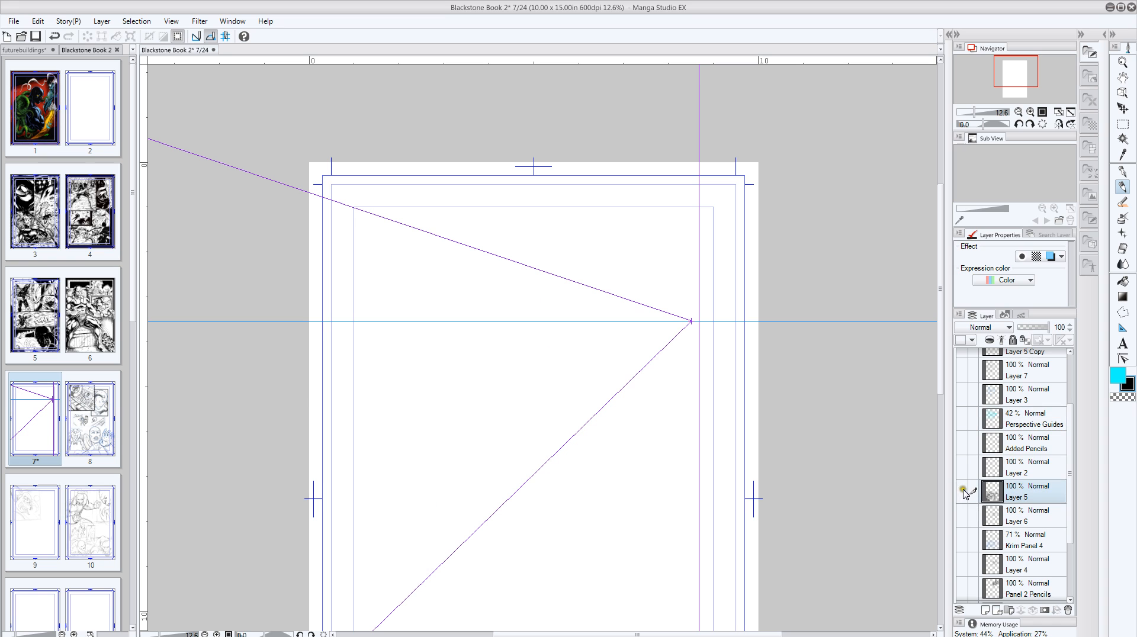
click(963, 515)
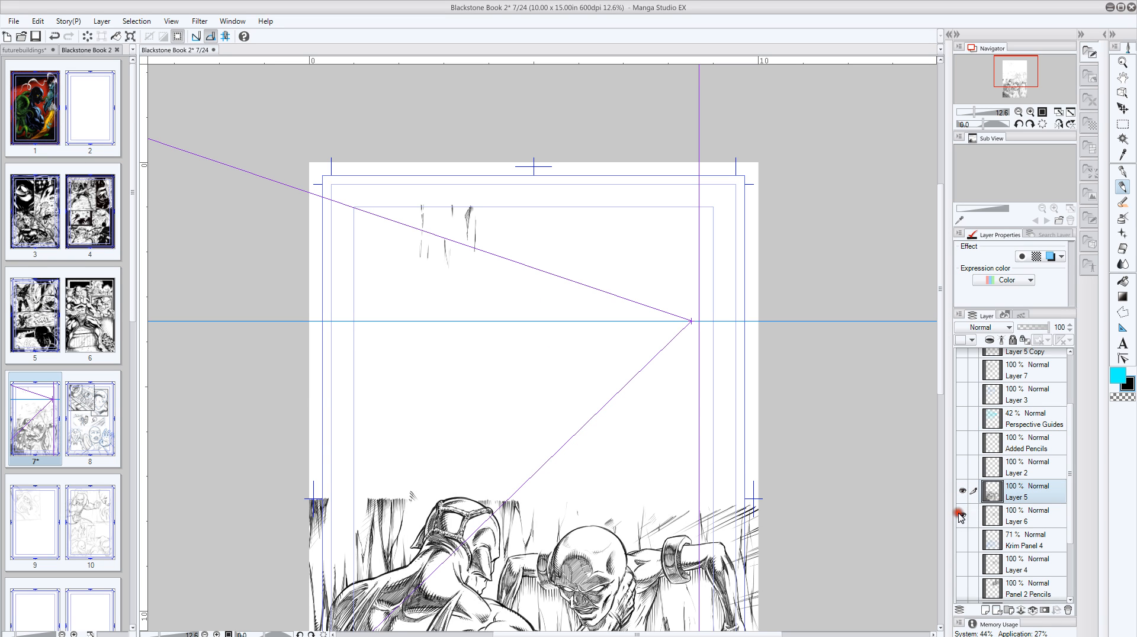
click(962, 540)
scroll(962, 539, down, 1)
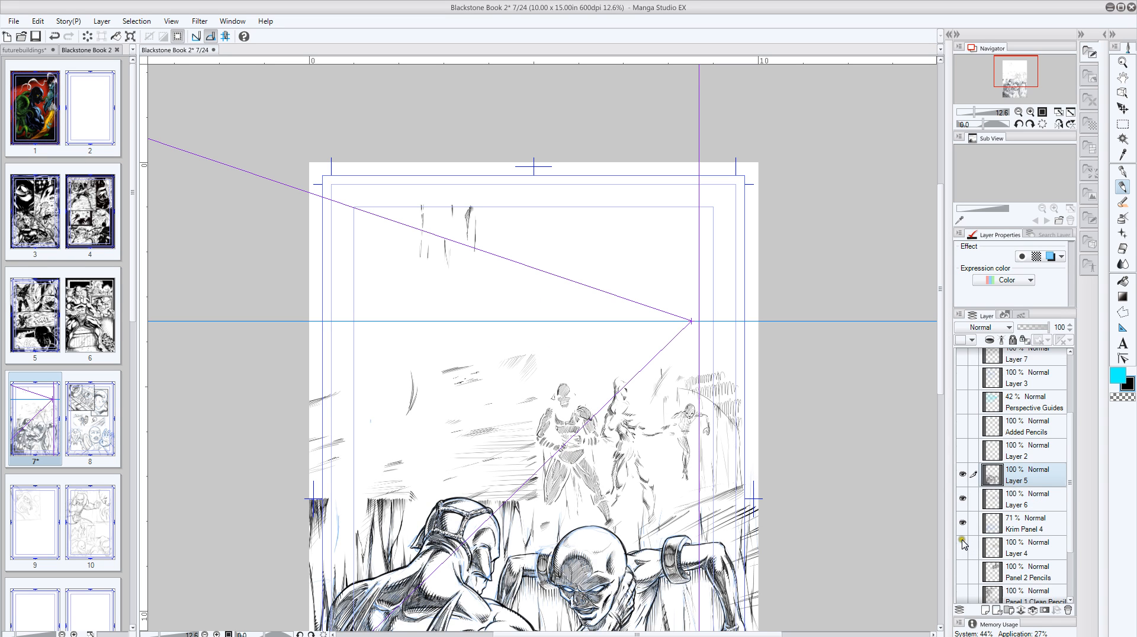
click(963, 538)
click(963, 555)
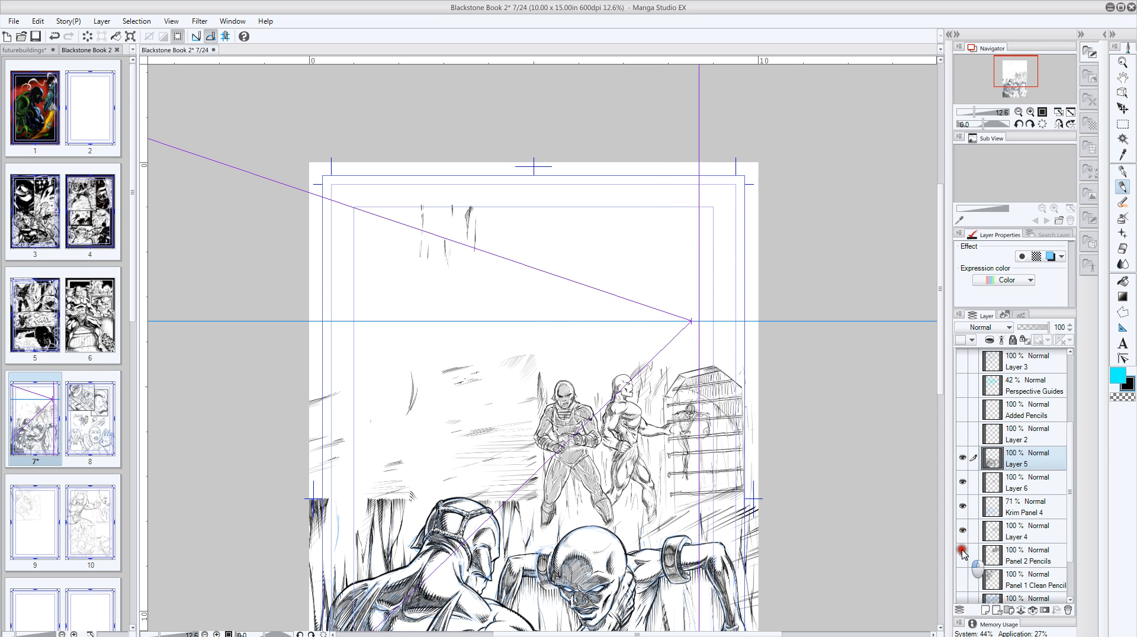
scroll(964, 554, down, 1)
click(962, 562)
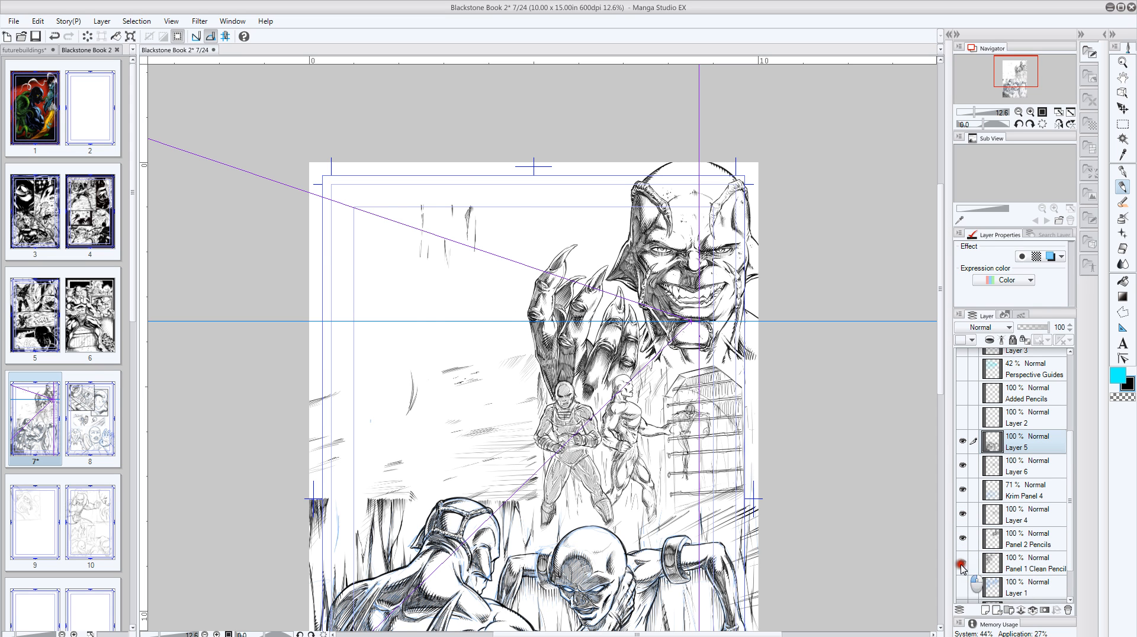
click(962, 586)
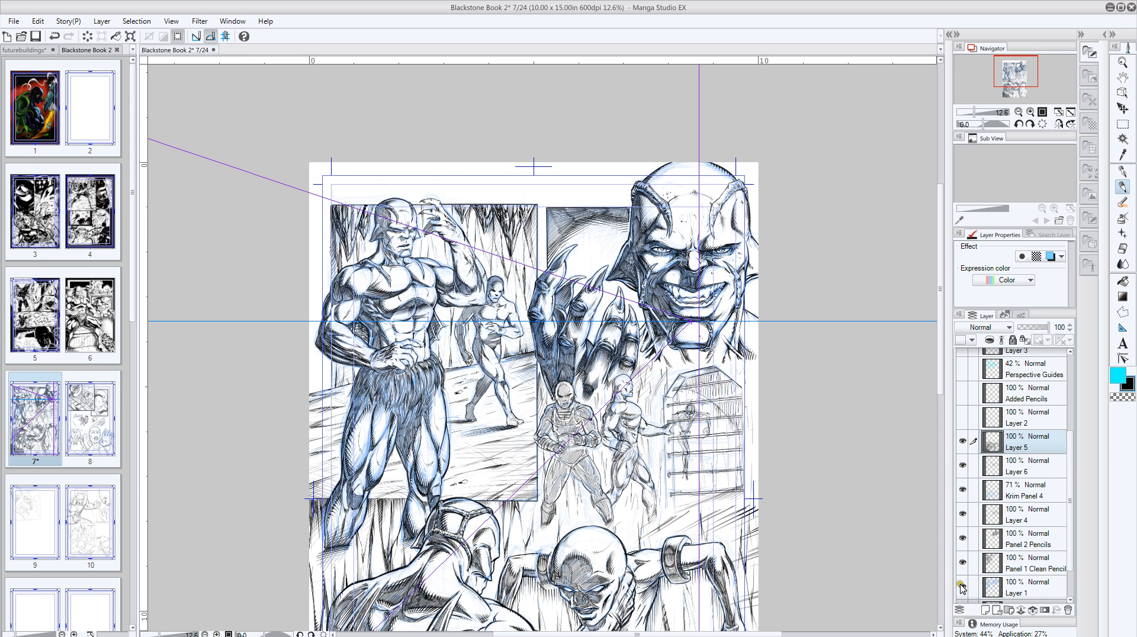
Show Layer 2, and briefly toggle the Added Pencils and Layer 3 layers to check what each contains.
scroll(968, 566, up, 1)
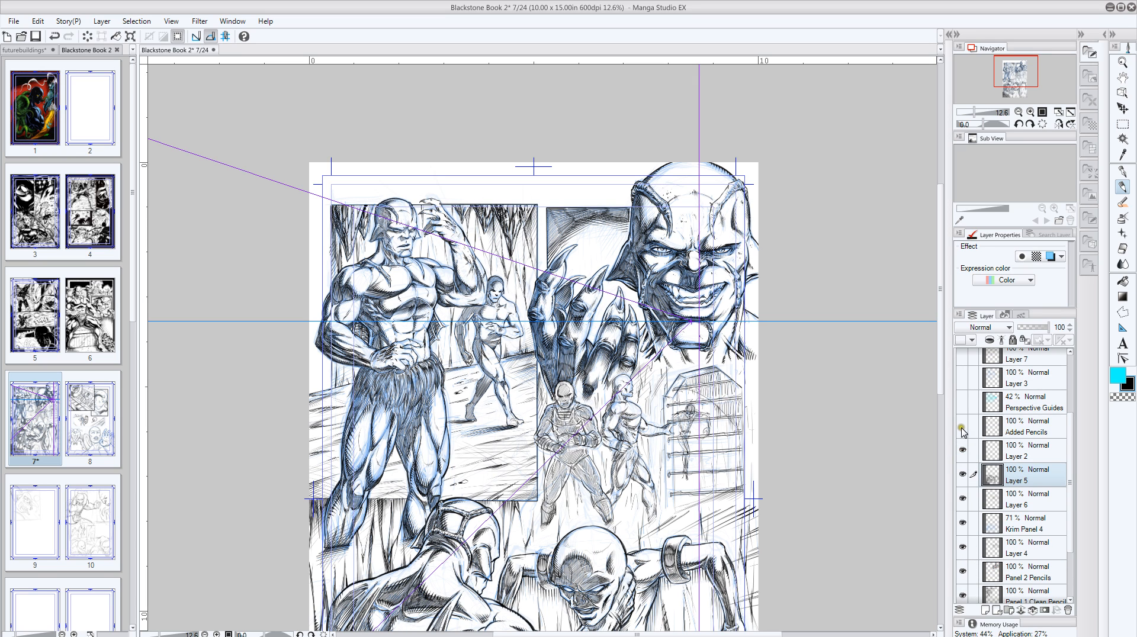
click(962, 429)
click(962, 430)
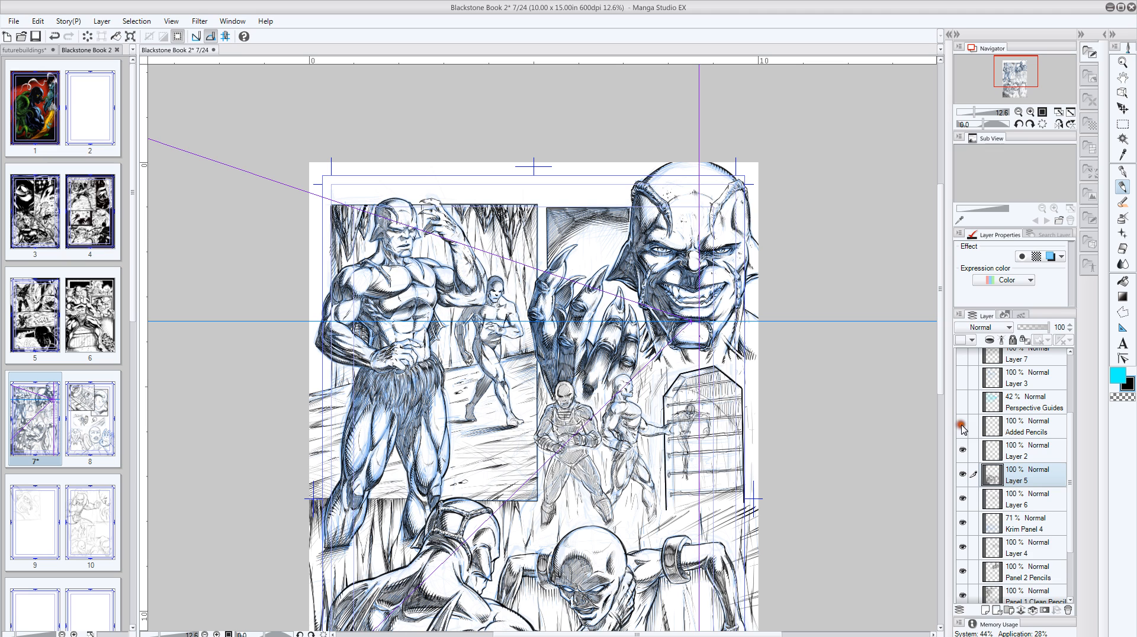
scroll(962, 428, up, 1)
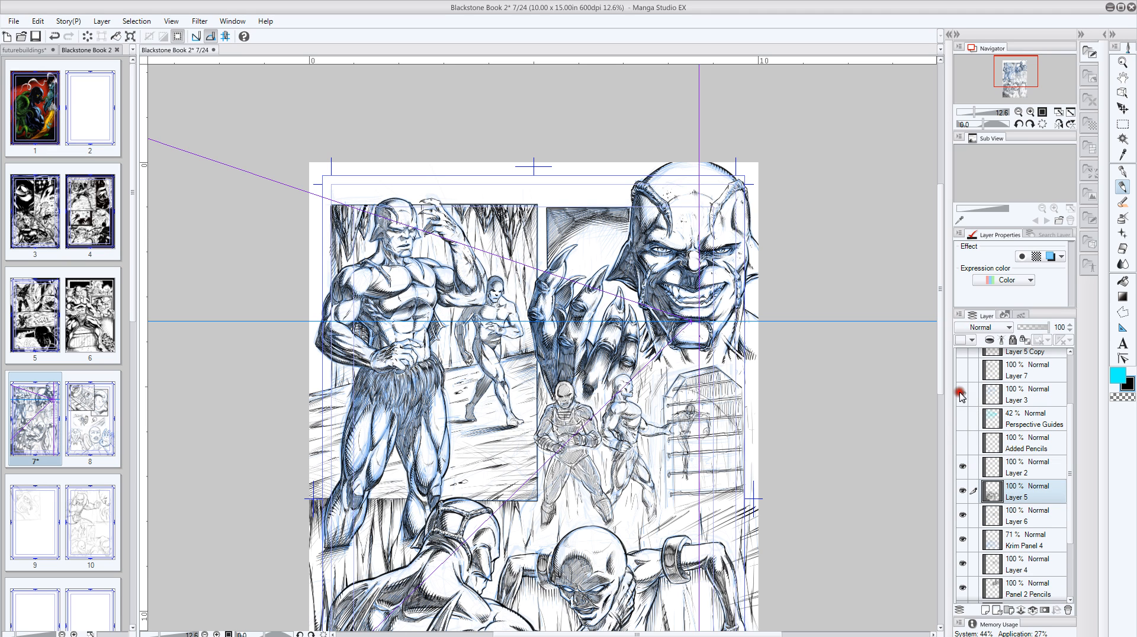
click(960, 395)
click(960, 395)
scroll(962, 398, up, 1)
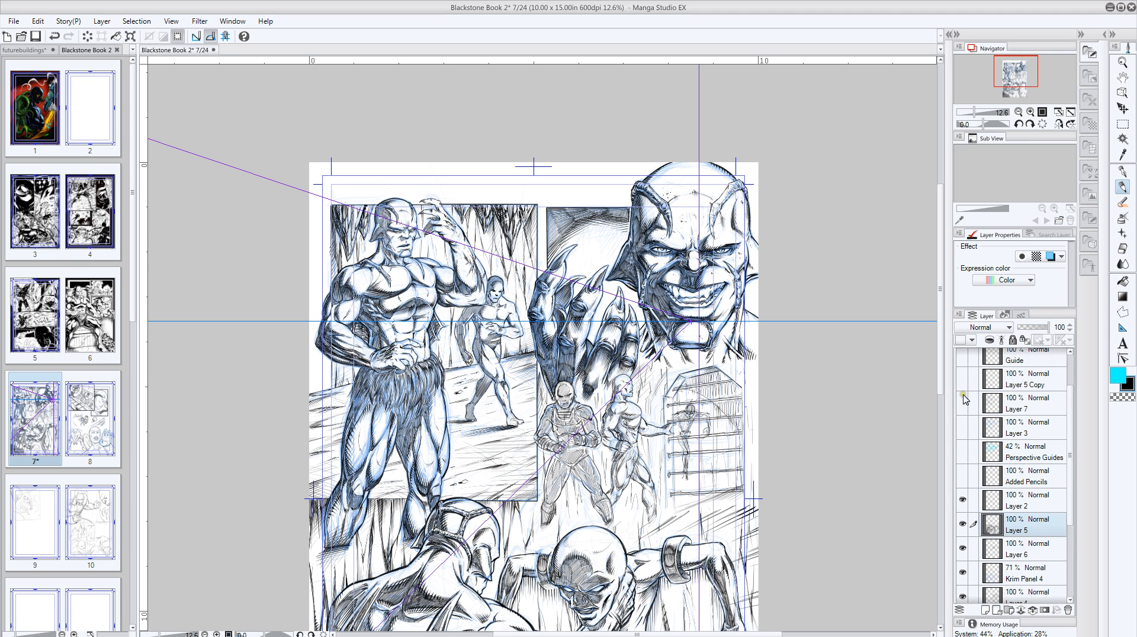
scroll(964, 400, up, 2)
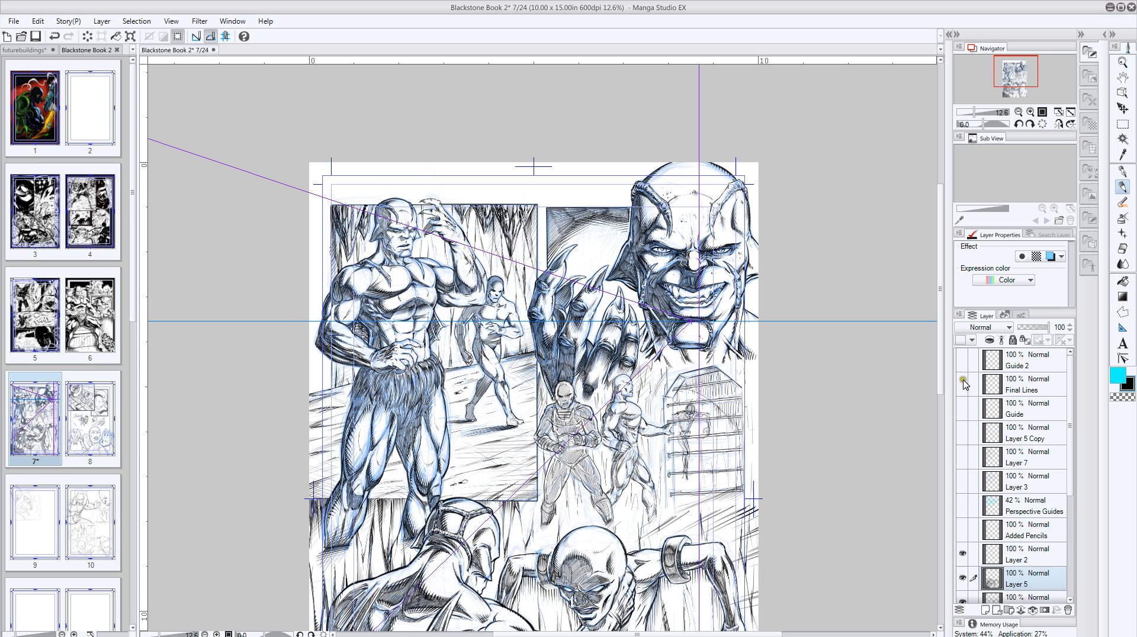
Show the Final Lines layer, toggling it off and on to compare the page with and without it.
click(962, 384)
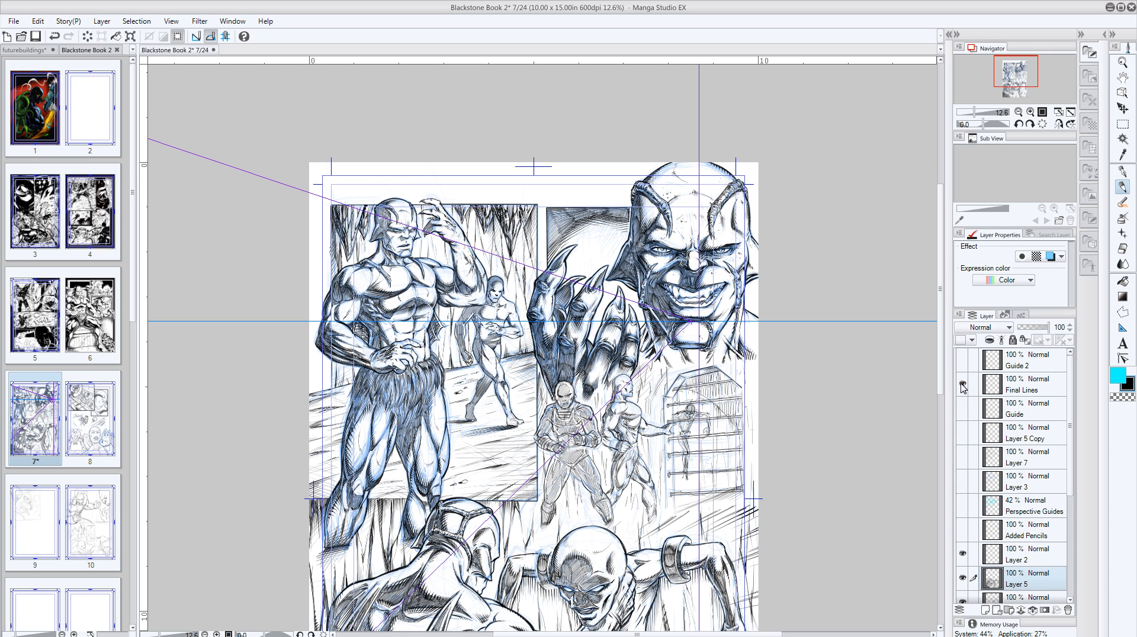
click(962, 385)
click(963, 385)
Toggle Layer 5 off and on to identify its artwork, and turn on the blue layer color effect for it.
scroll(975, 491, down, 3)
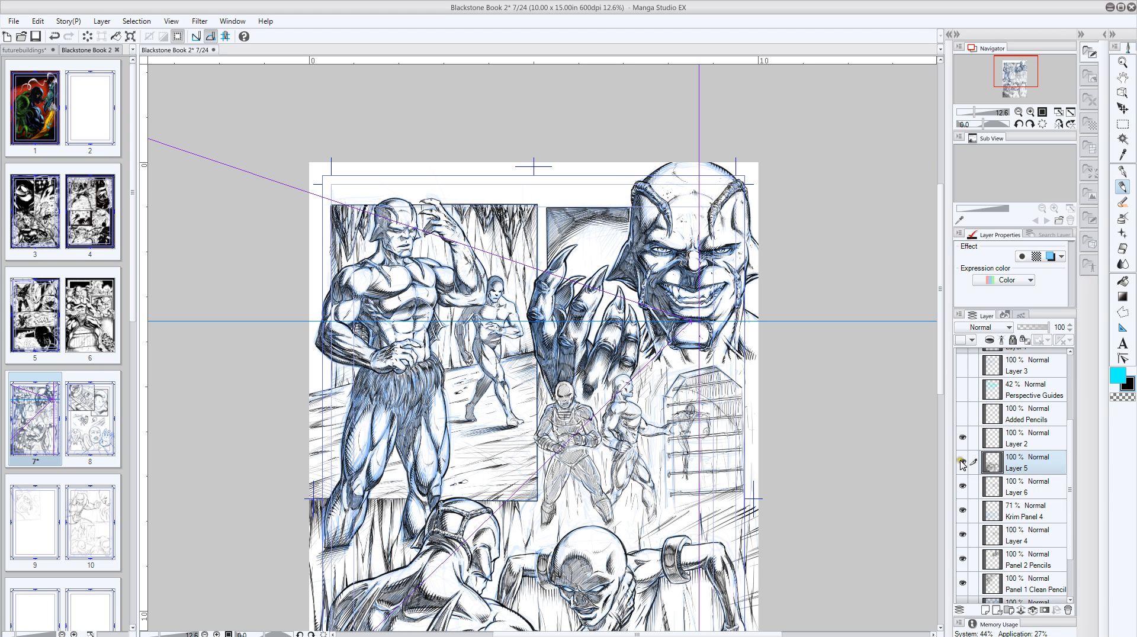
click(963, 462)
click(963, 462)
click(1050, 257)
scroll(1043, 476, down, 2)
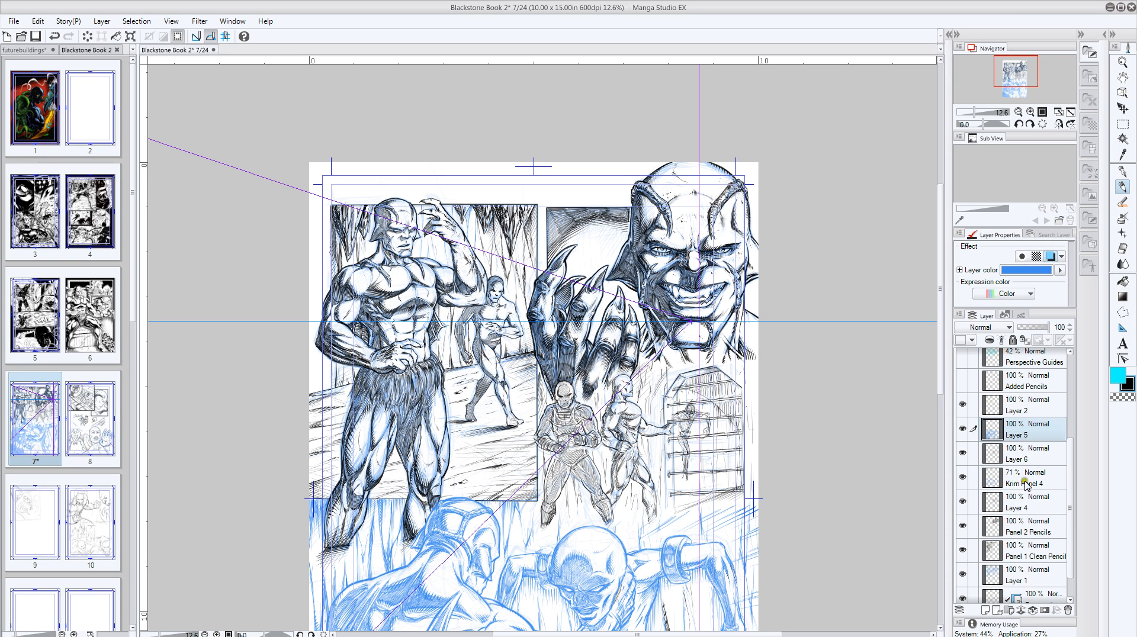
click(1026, 455)
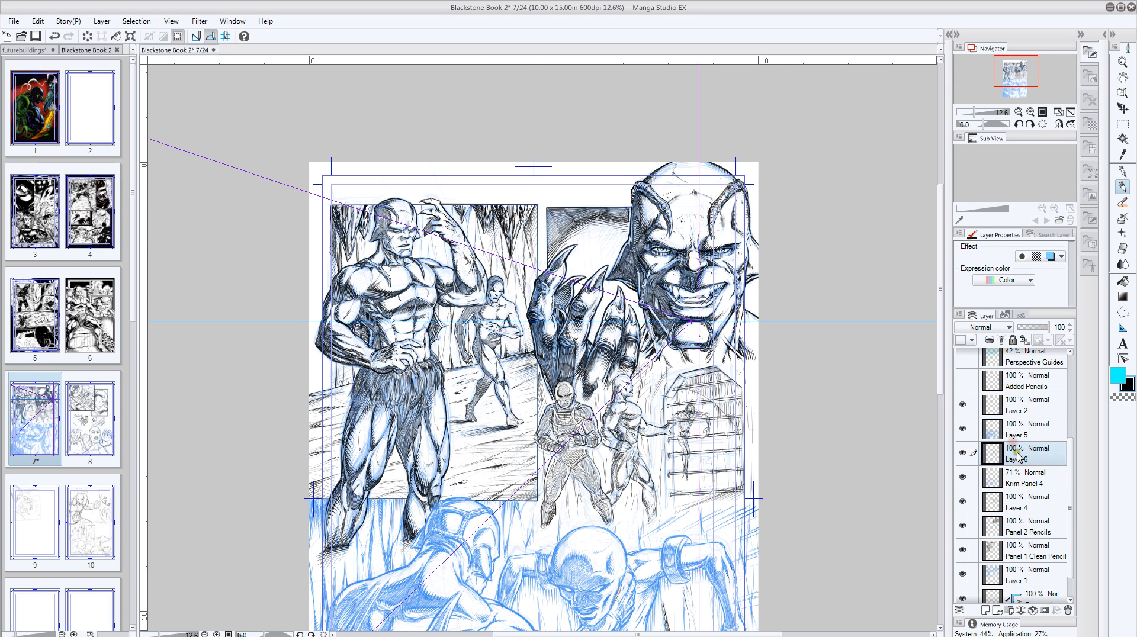
shift+click(1032, 526)
click(1025, 522)
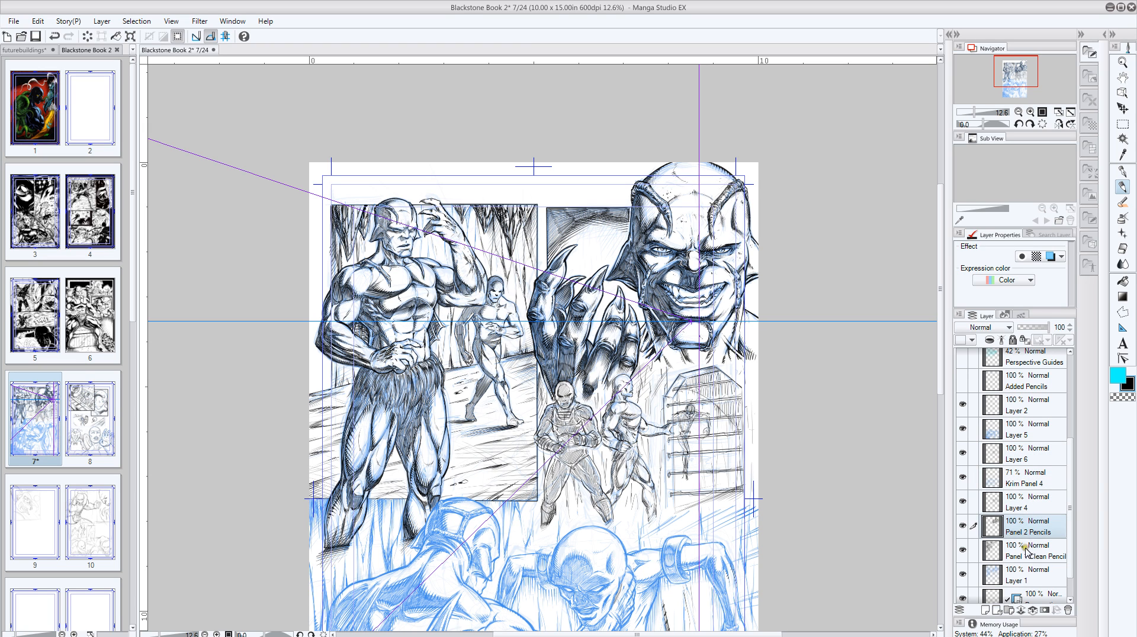
ctrl+click(1025, 548)
ctrl+click(1021, 478)
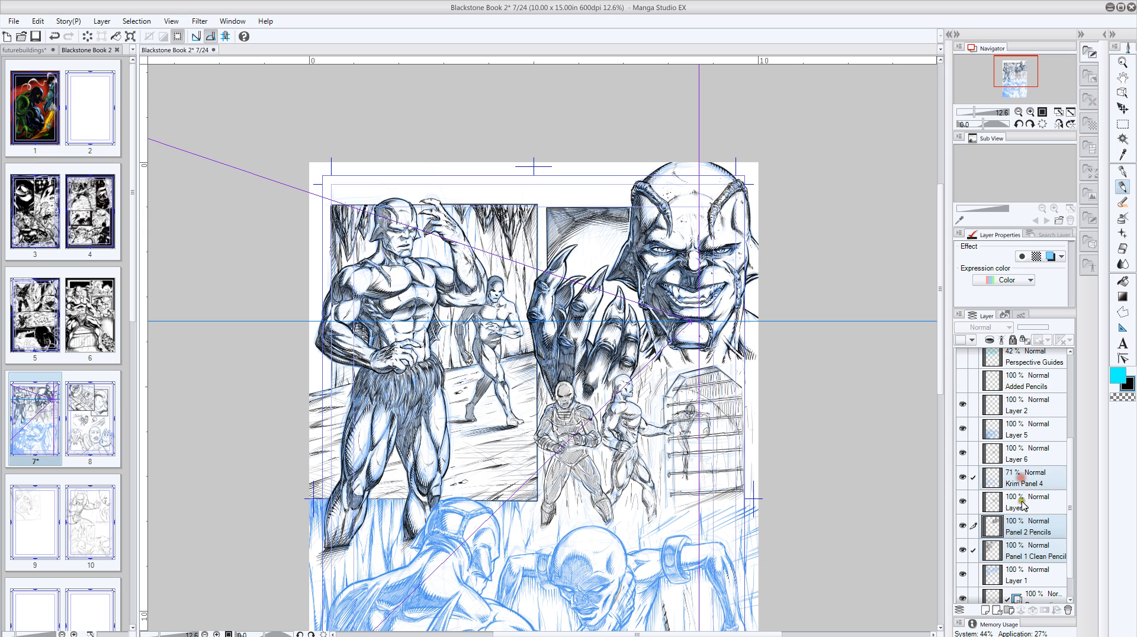
ctrl+click(1022, 503)
ctrl+click(1019, 454)
ctrl+click(1018, 478)
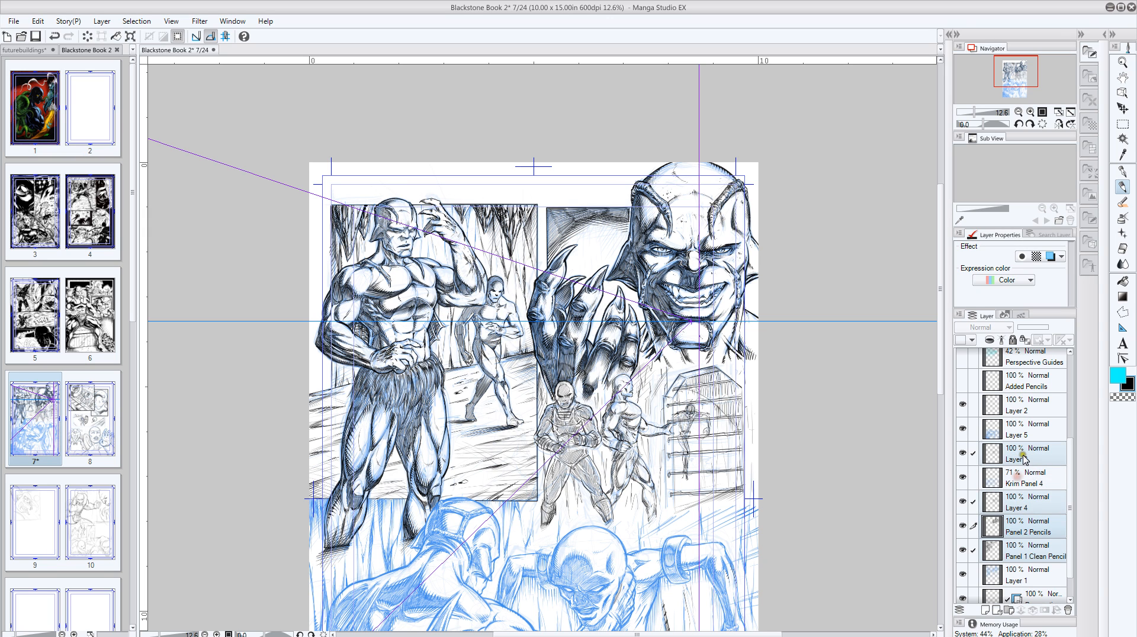
ctrl+click(1022, 455)
ctrl+click(1021, 503)
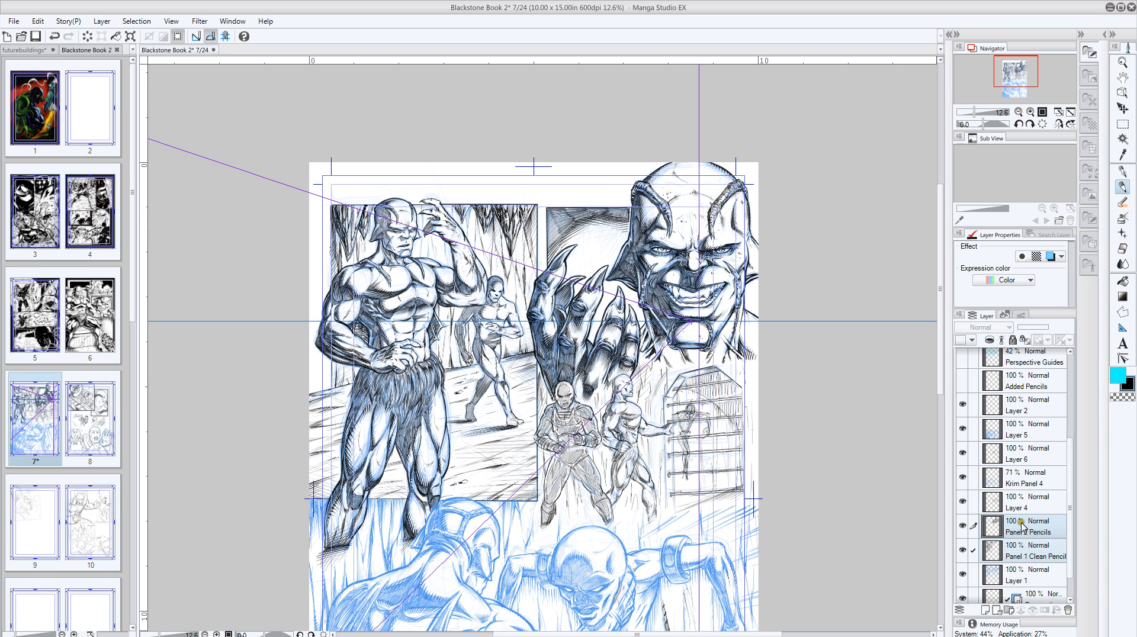
ctrl+click(1024, 549)
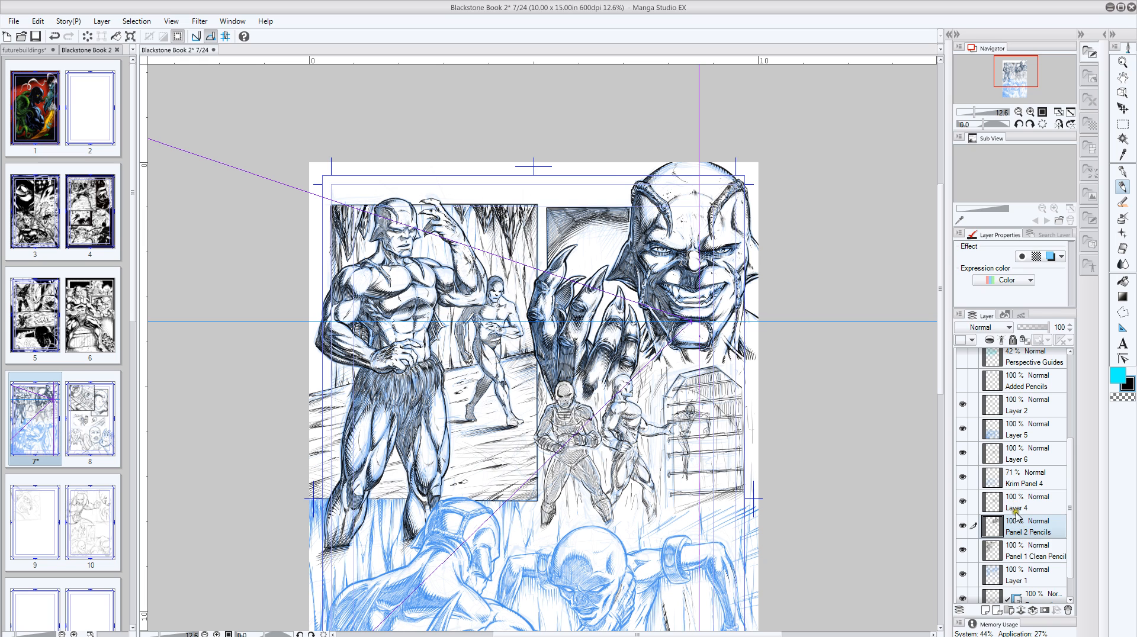
shift+click(1023, 429)
click(1024, 429)
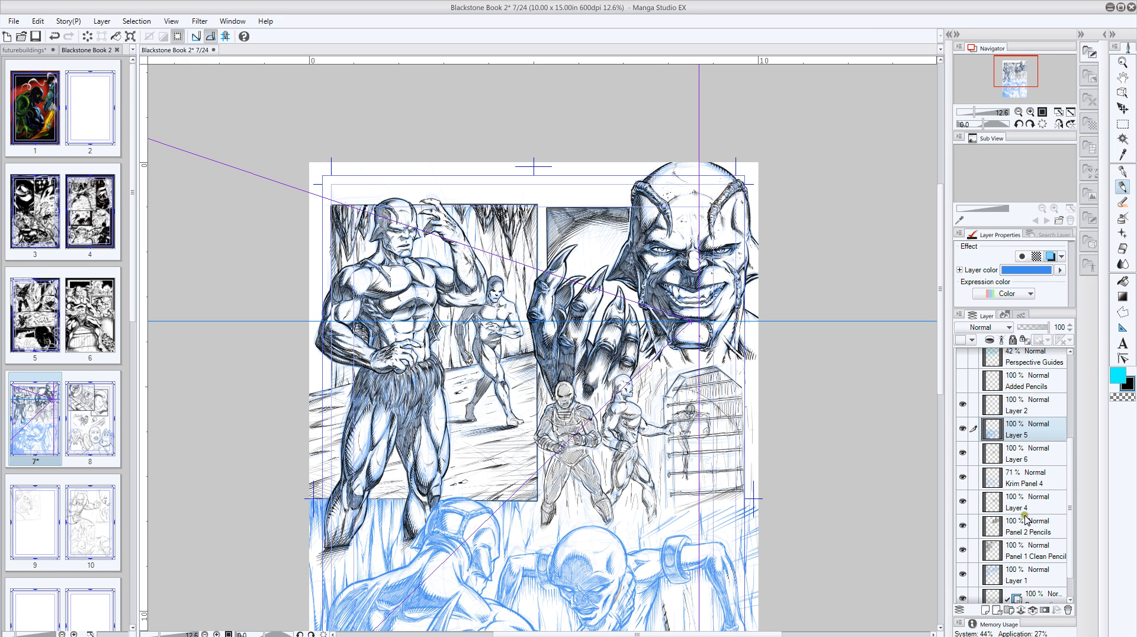
Try to apply the blue layer color to Layer 4, Panel 2 Pencils and Panel 1 Clean Pencils together.
click(1023, 508)
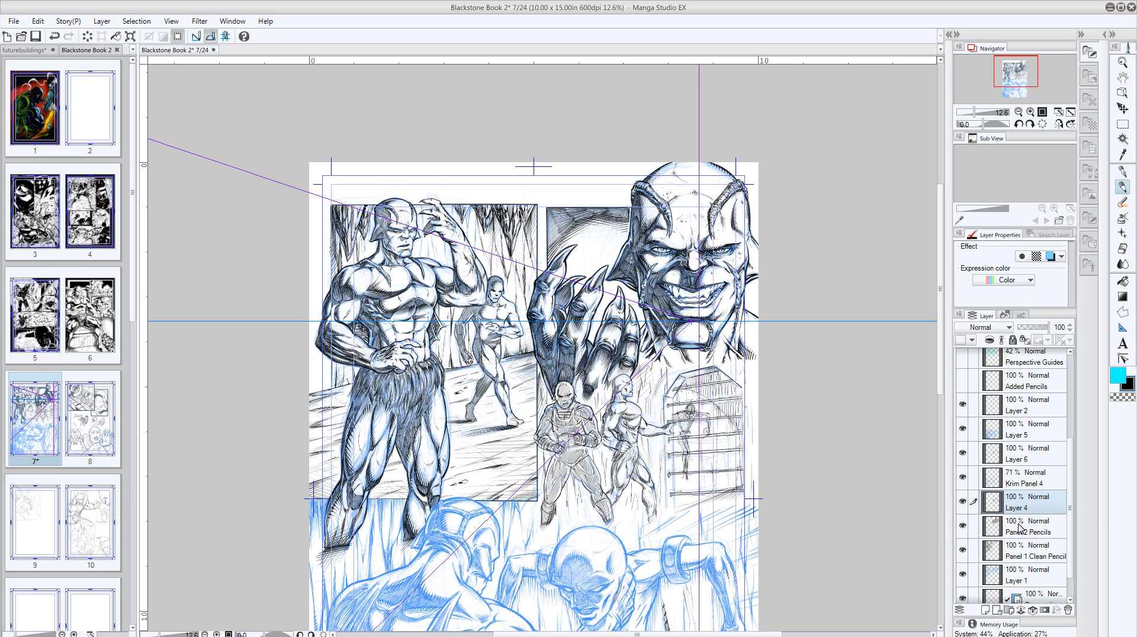
ctrl+click(1017, 526)
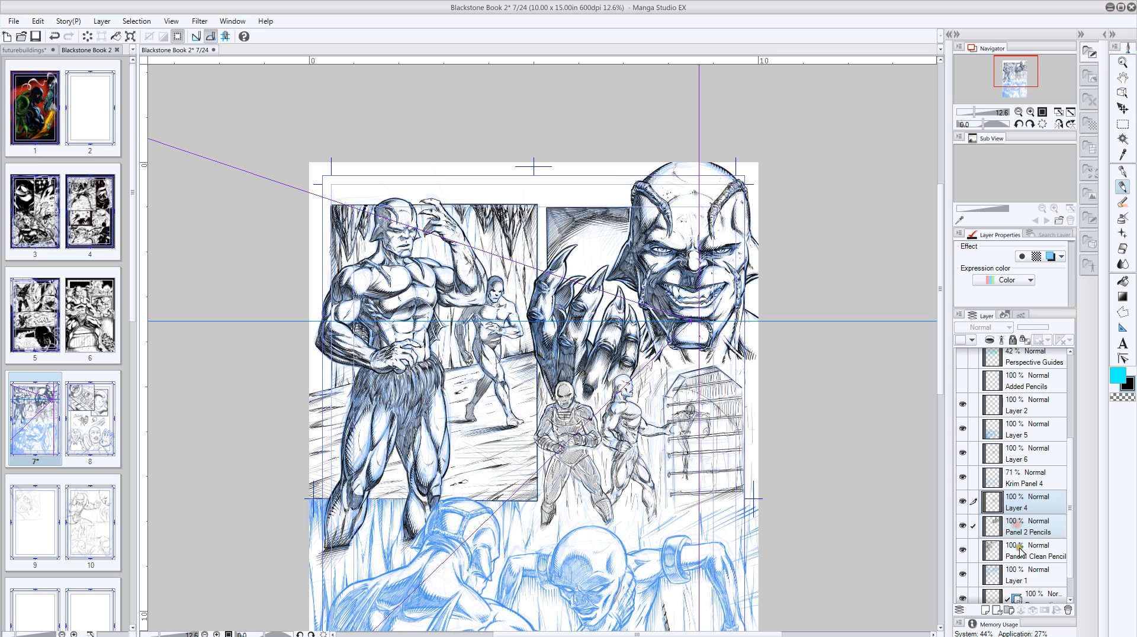
ctrl+click(1018, 548)
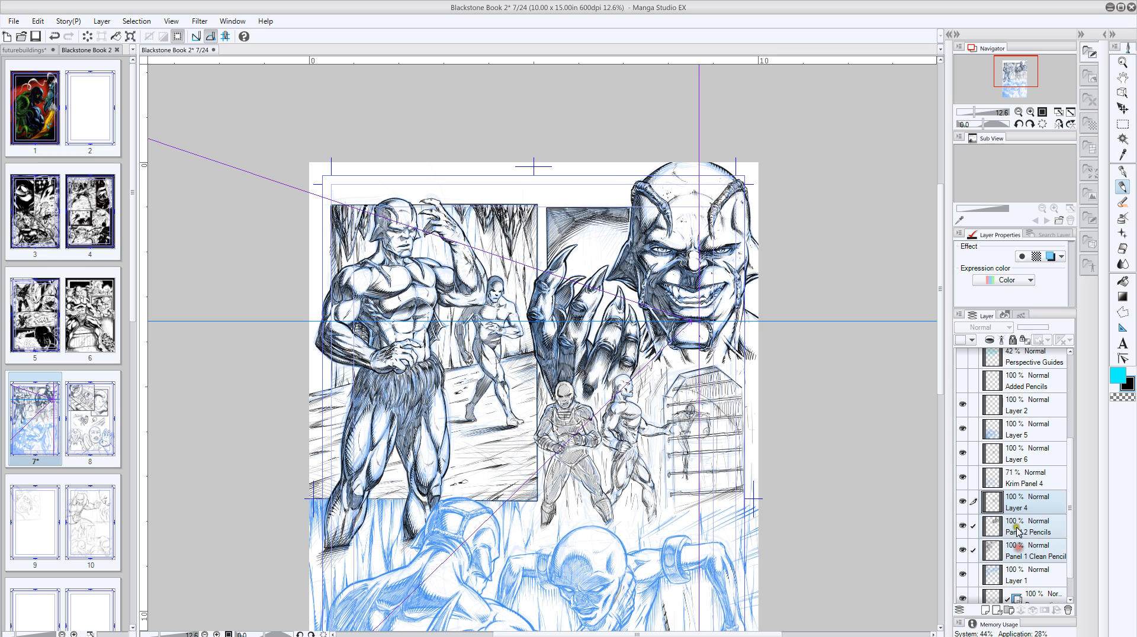
click(1051, 257)
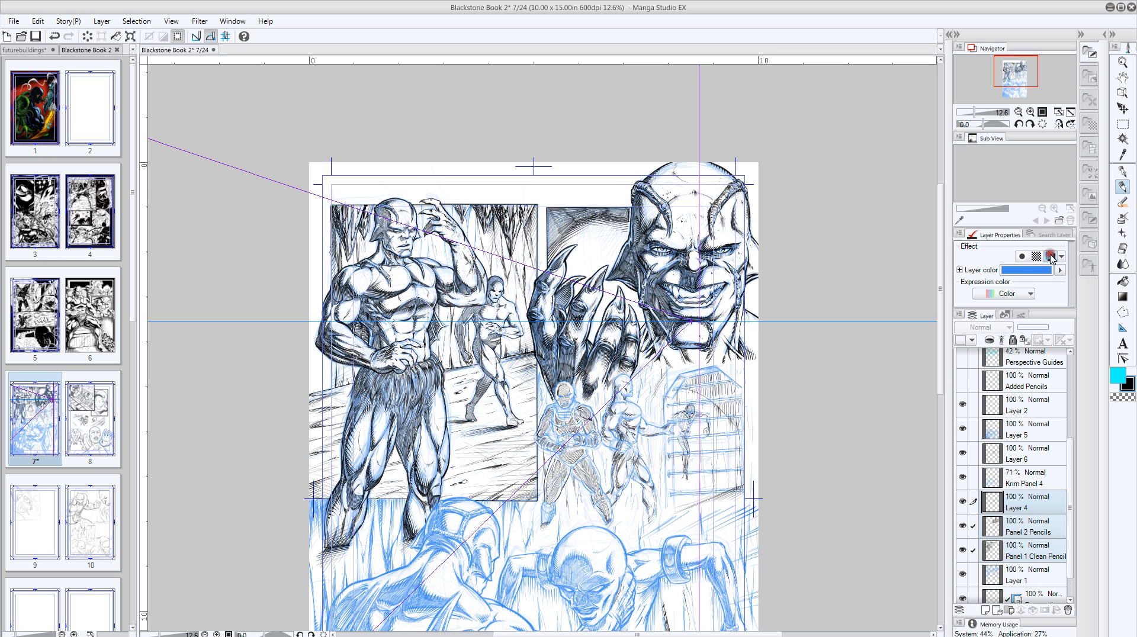
Turn on the blue layer color individually for Panel 2 Pencils and Panel 1 Clean Pencils, and turn it off for Layer 4.
click(1019, 533)
click(1050, 256)
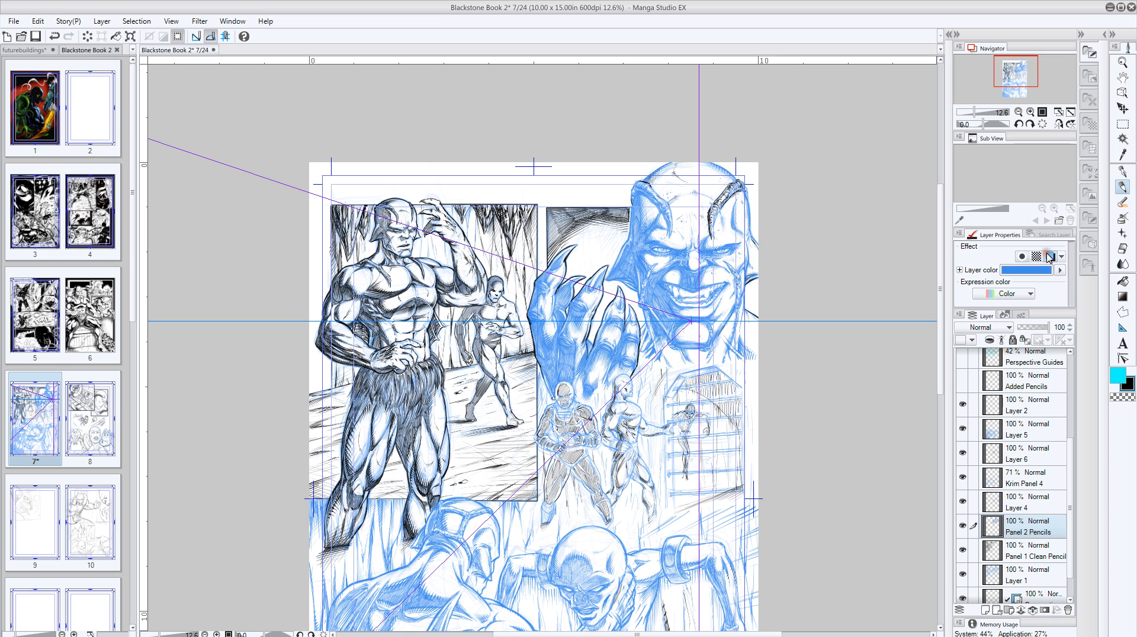
click(1017, 510)
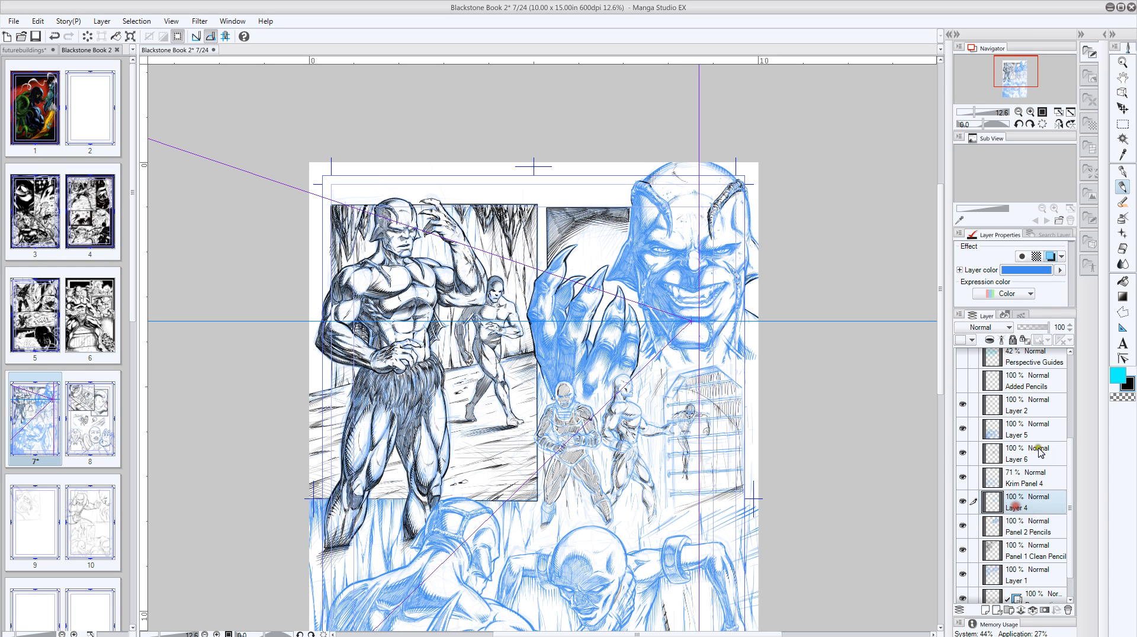
click(1050, 256)
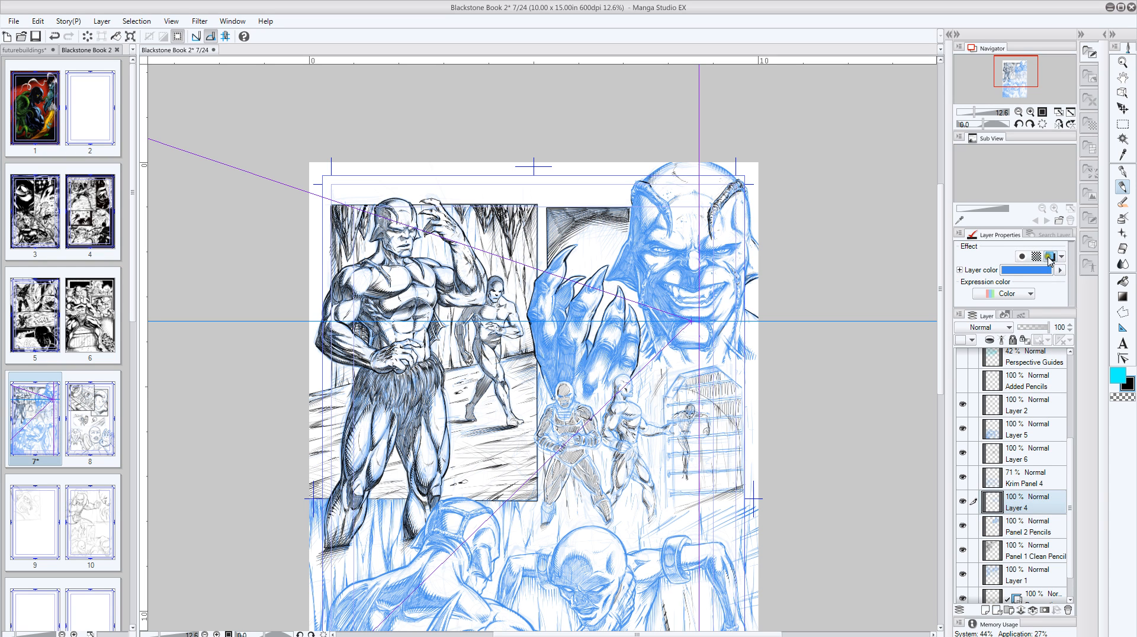
click(1022, 550)
click(1050, 257)
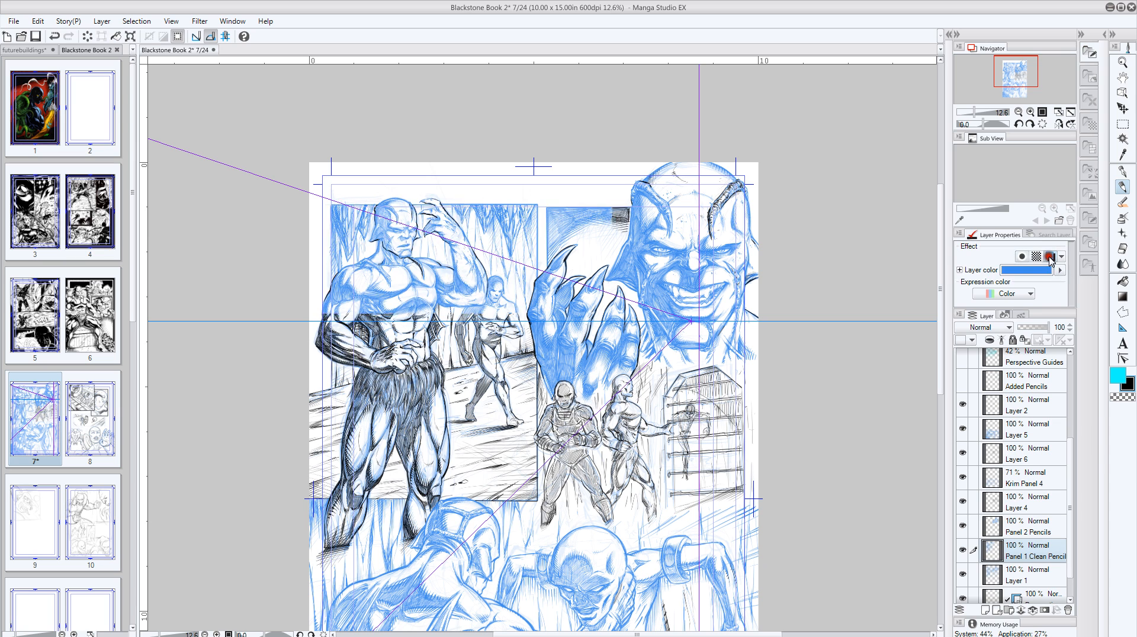
Turn on the blue layer color effect for the Final Lines layer.
scroll(1019, 496, up, 3)
scroll(1018, 496, up, 2)
click(1019, 384)
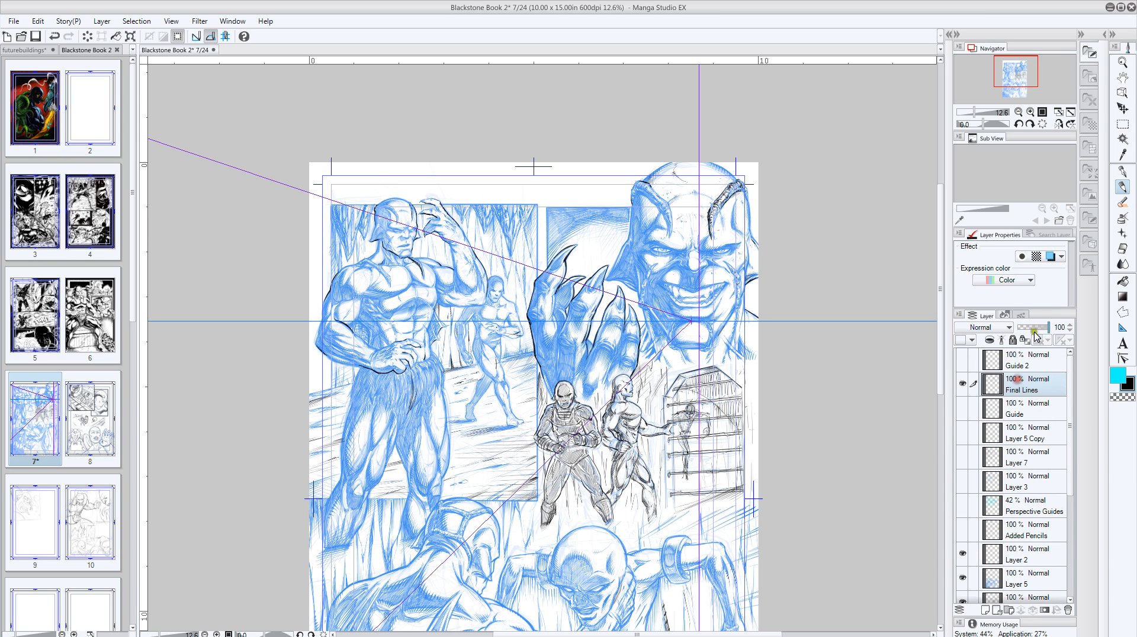
click(1050, 257)
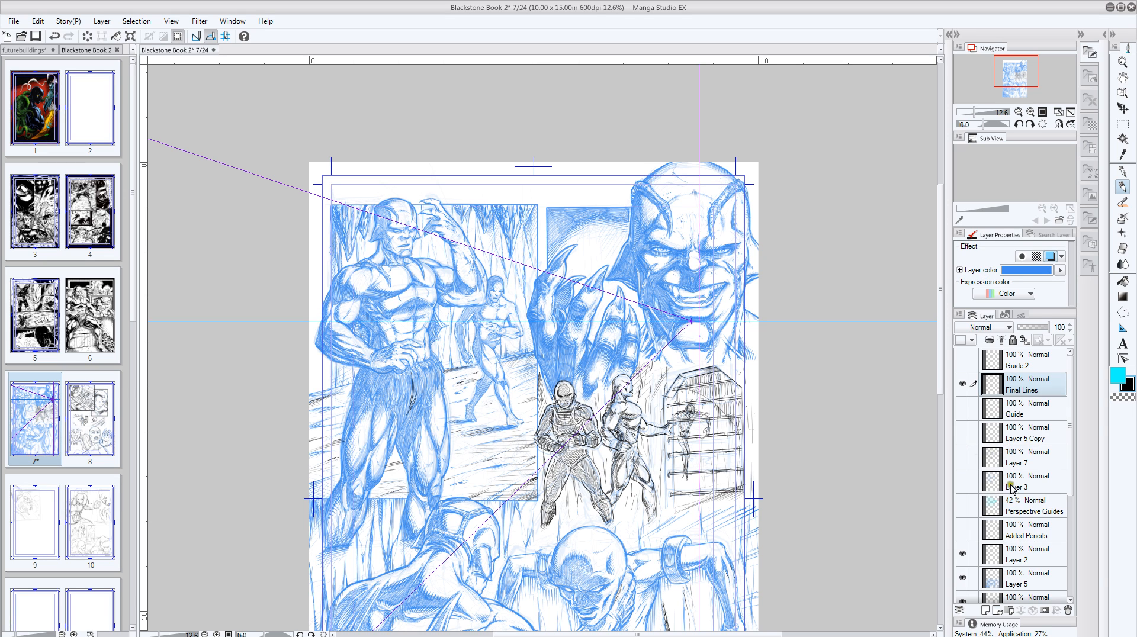
Create a new raster layer directly above Final Lines and name it Inks.
scroll(1010, 497, down, 5)
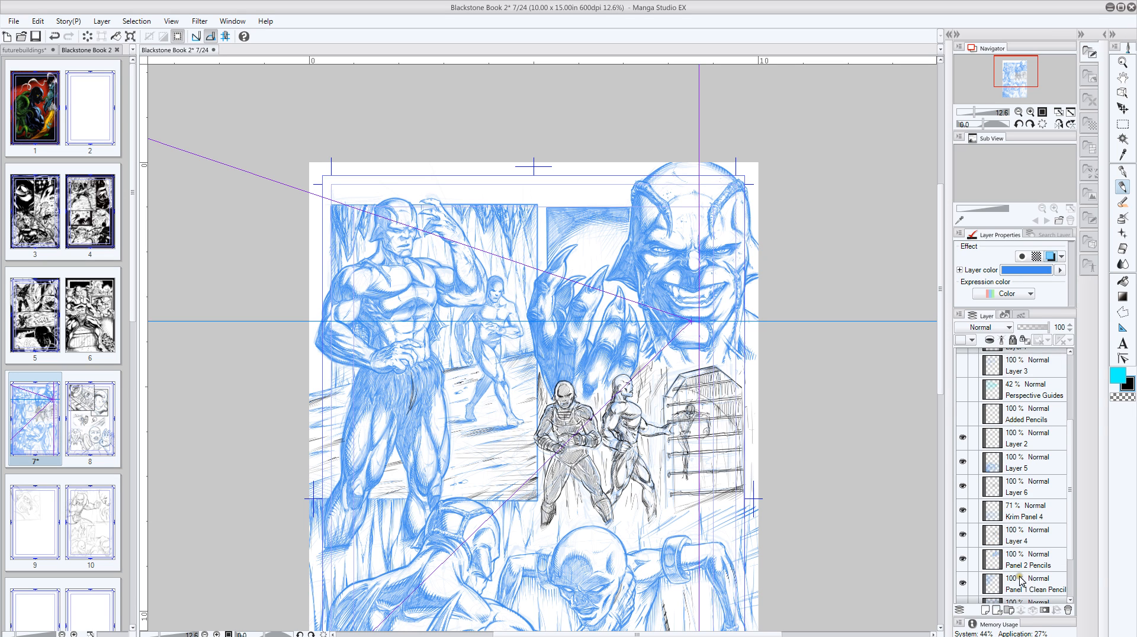
scroll(1013, 590, down, 2)
click(982, 609)
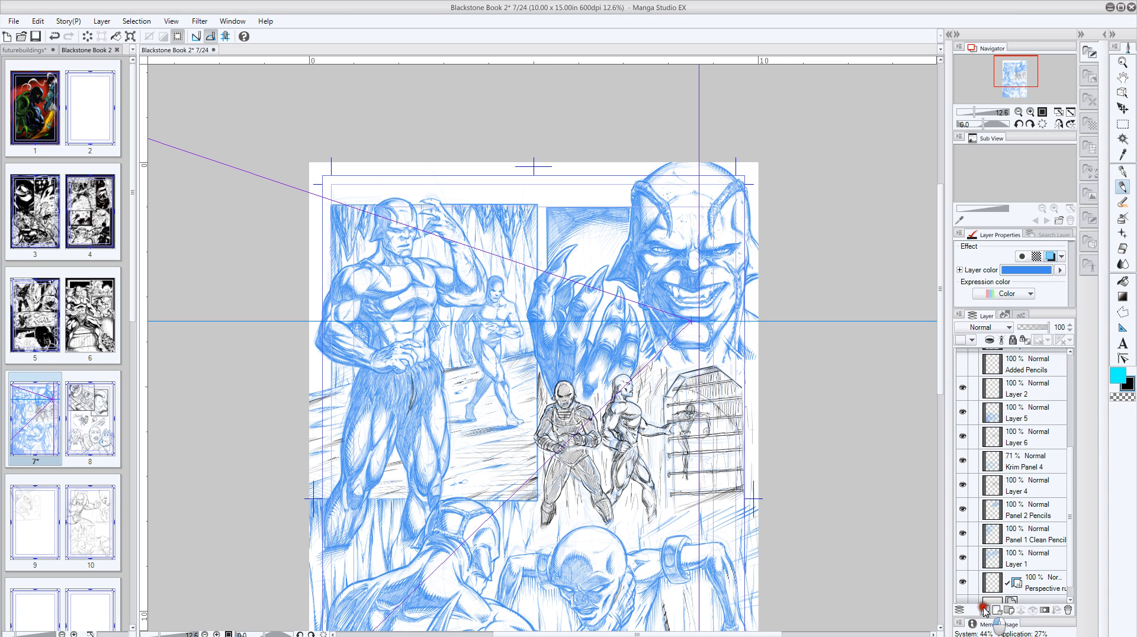
double_click(1018, 367)
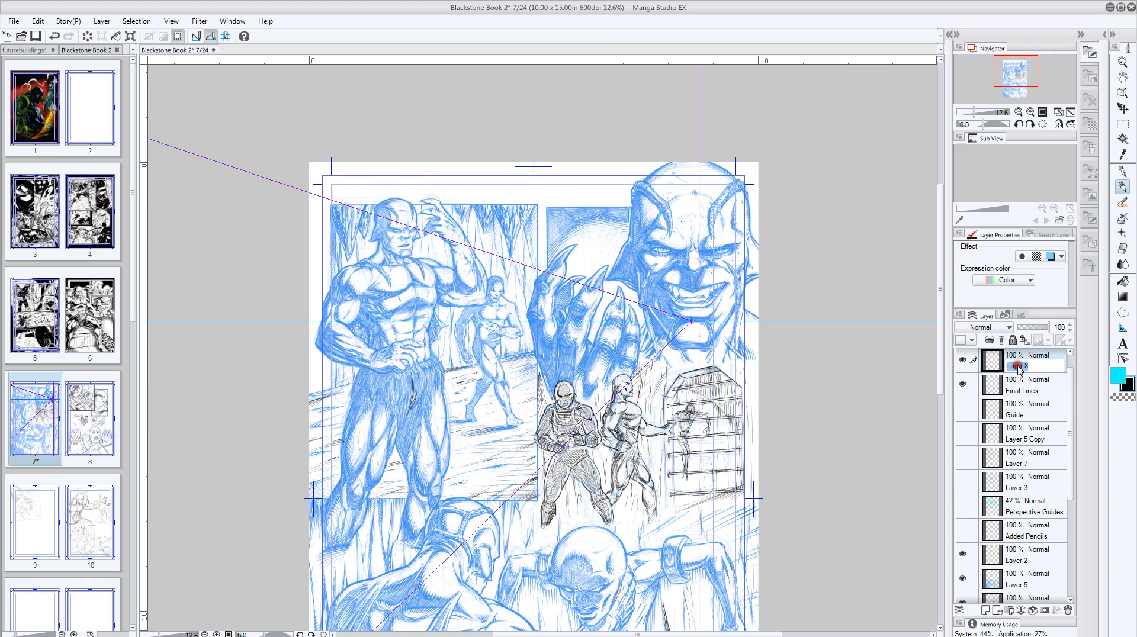
key(BackSpace)
text(Inks)
key(Return)
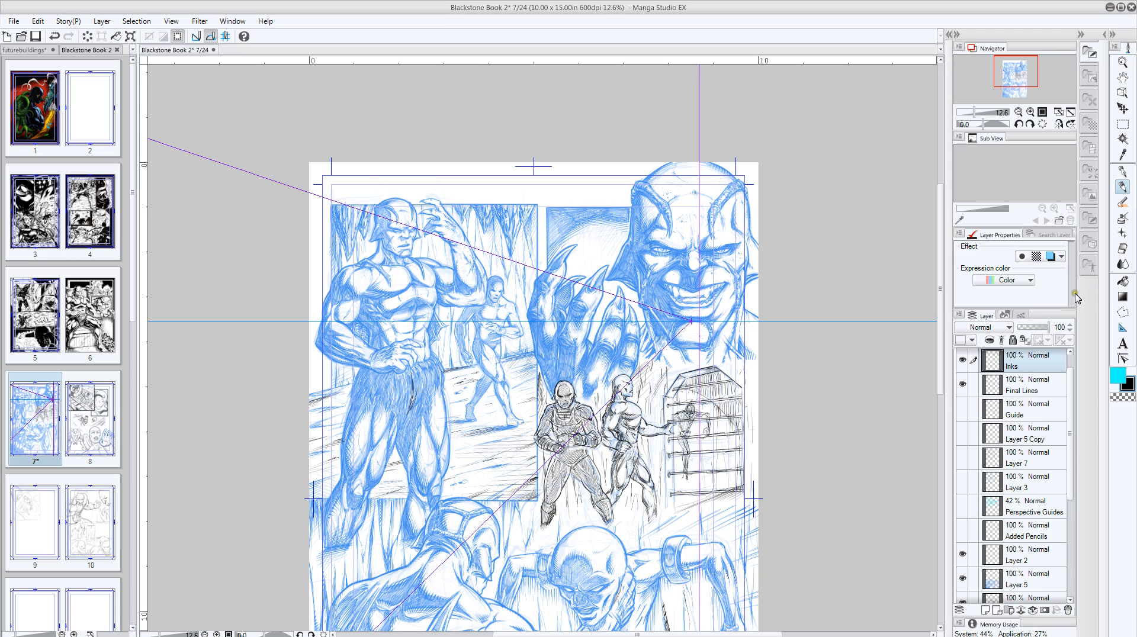
Activate the Pen tool for inking the large figure in the first panel, and hide the perspective ruler layer above Paper.
click(1122, 62)
click(391, 265)
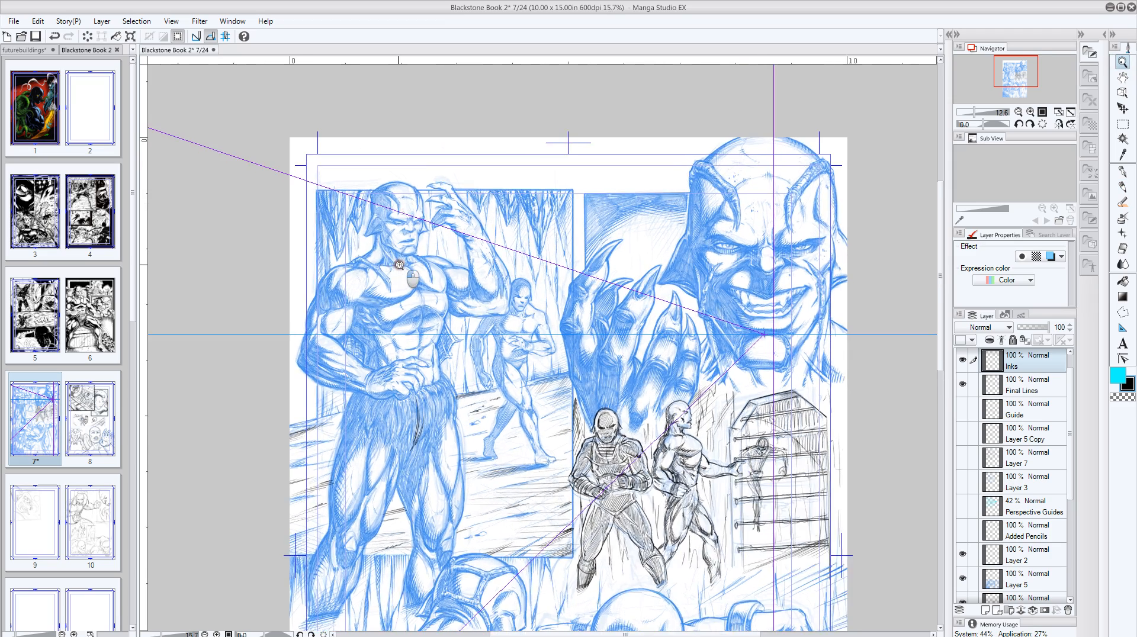
click(398, 265)
click(324, 216)
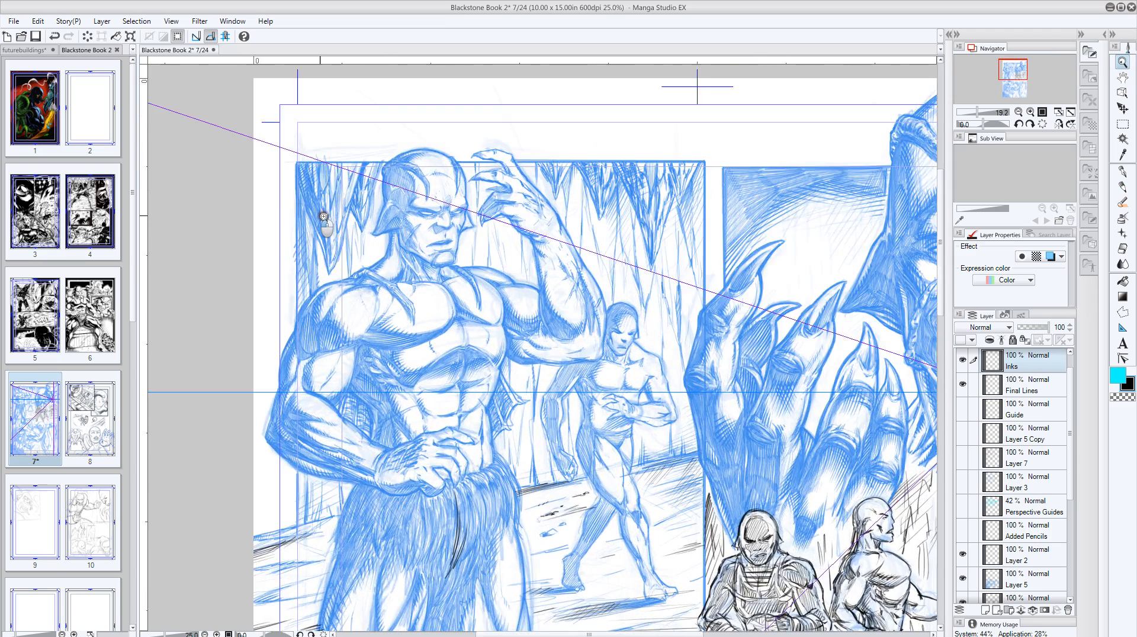
click(331, 221)
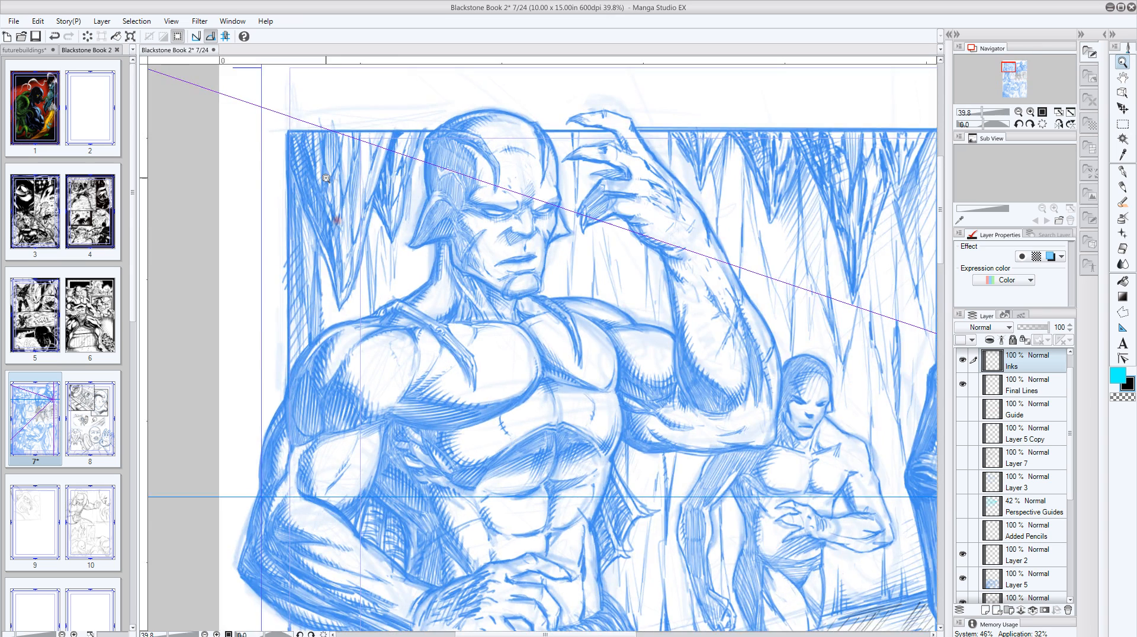
click(1122, 172)
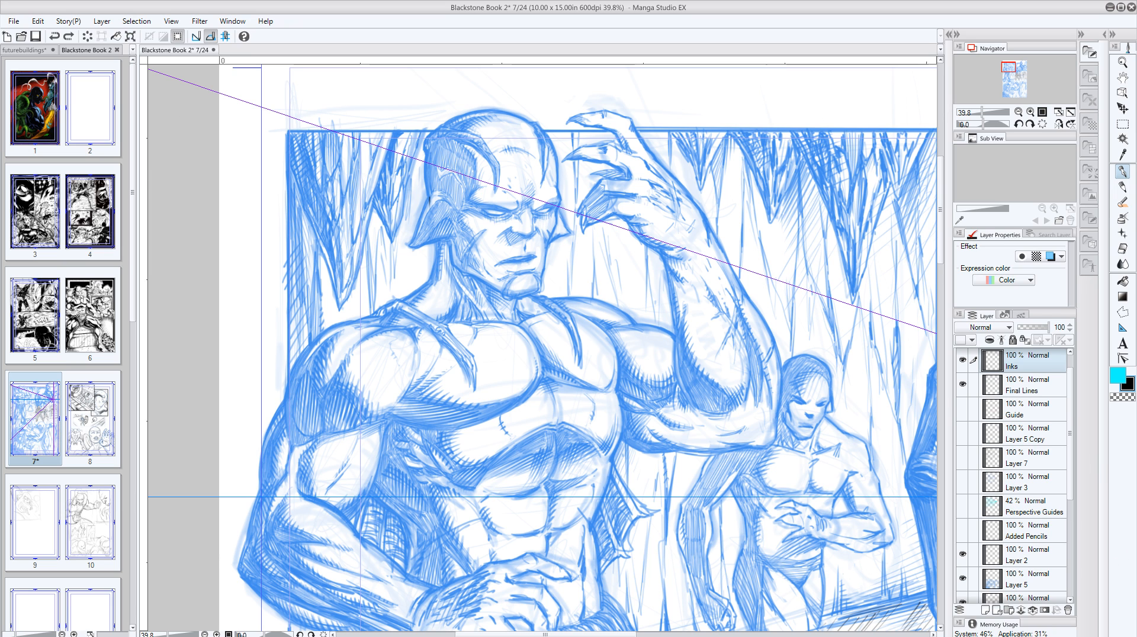
drag(1068, 396, 1074, 516)
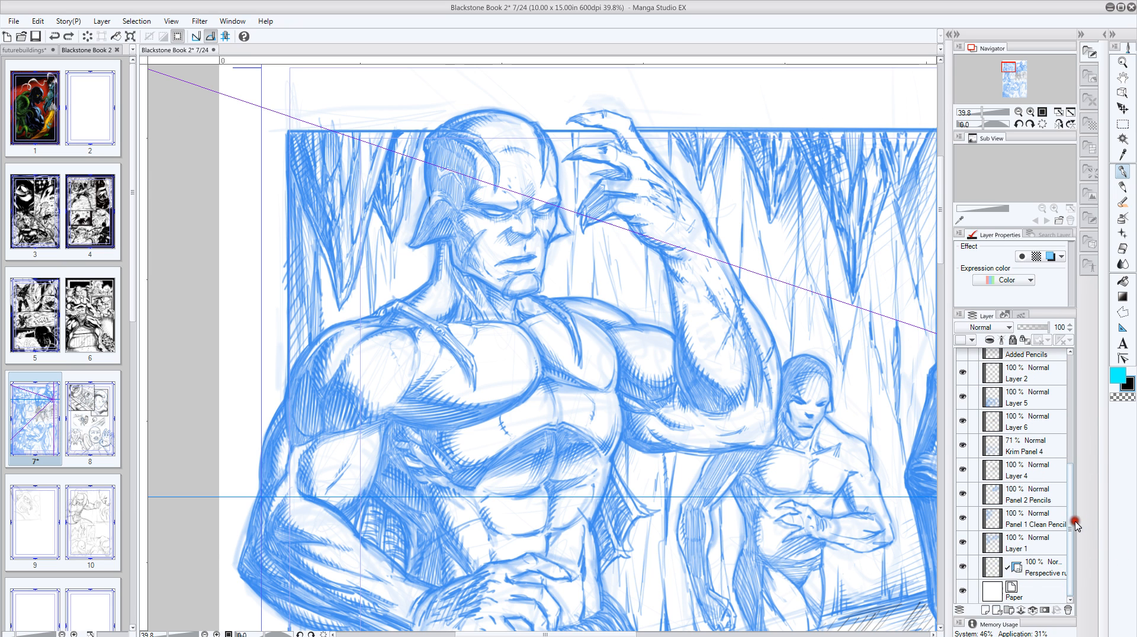
click(961, 568)
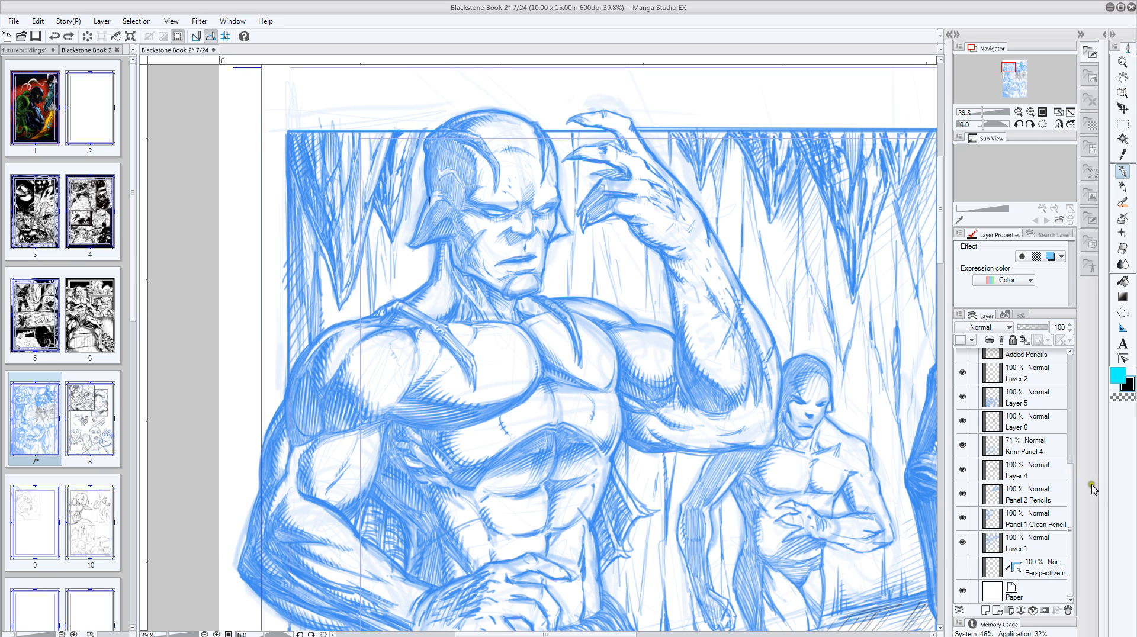
On the Inks layer, ink the side of the large figure's head, its fin, neck line, brow contour and temple detail in black.
scroll(1071, 350, up, 5)
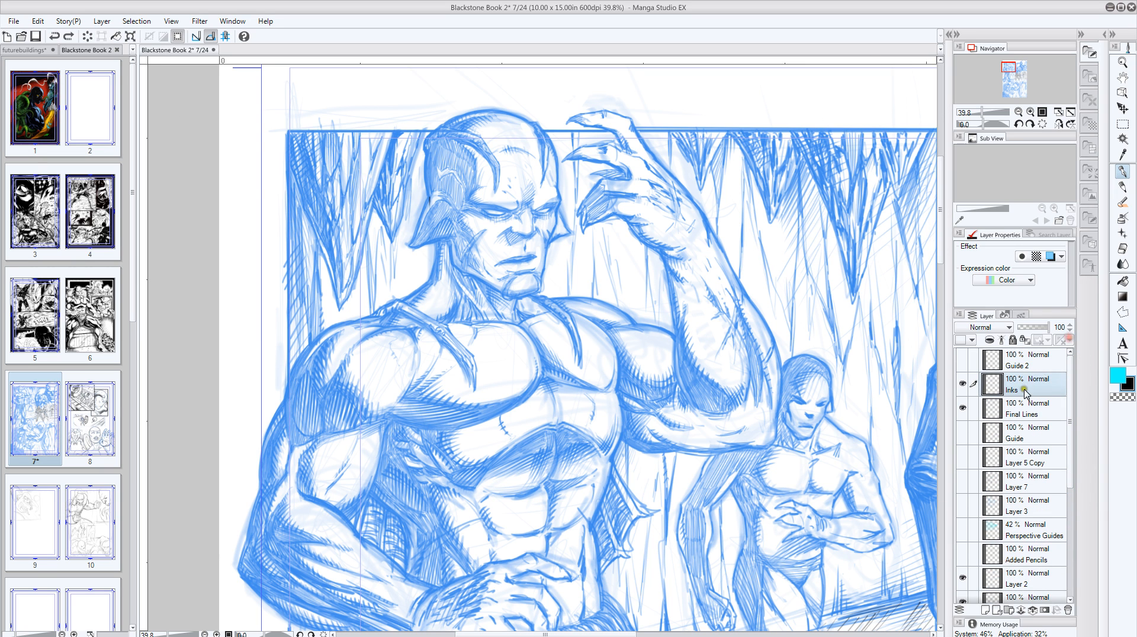
scroll(400, 142, up, 3)
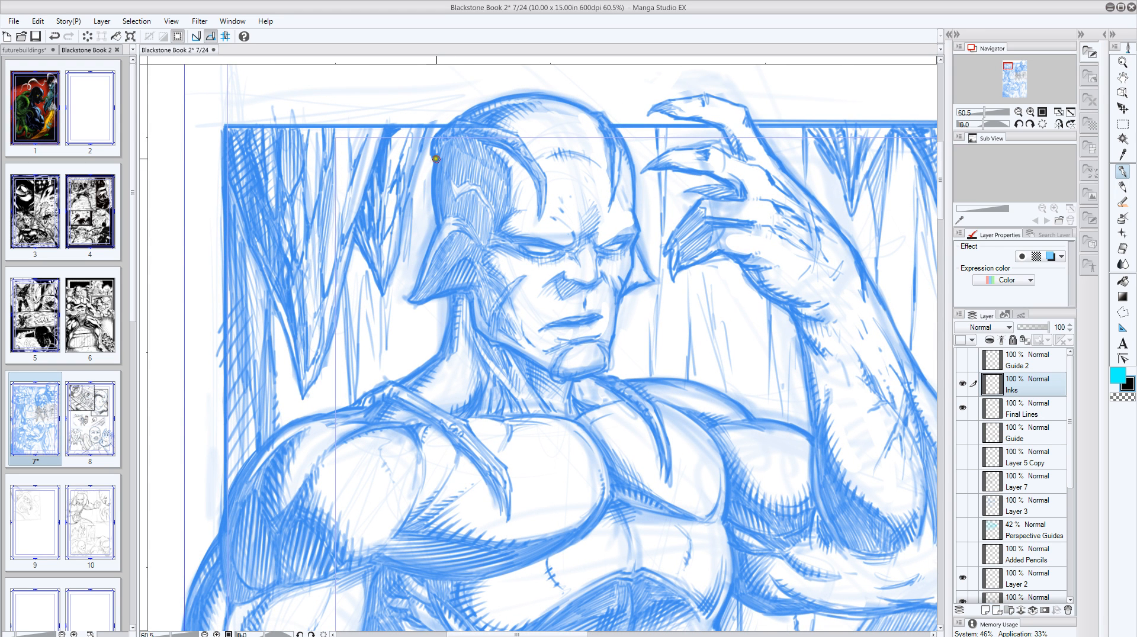
mouse_move(437, 158)
mouse_down()
mouse_move(438, 226)
mouse_move(407, 300)
mouse_move(481, 289)
mouse_move(487, 272)
mouse_move(470, 287)
mouse_move(479, 297)
mouse_move(453, 305)
mouse_move(447, 345)
mouse_move(452, 300)
mouse_move(443, 352)
mouse_move(403, 379)
mouse_up()
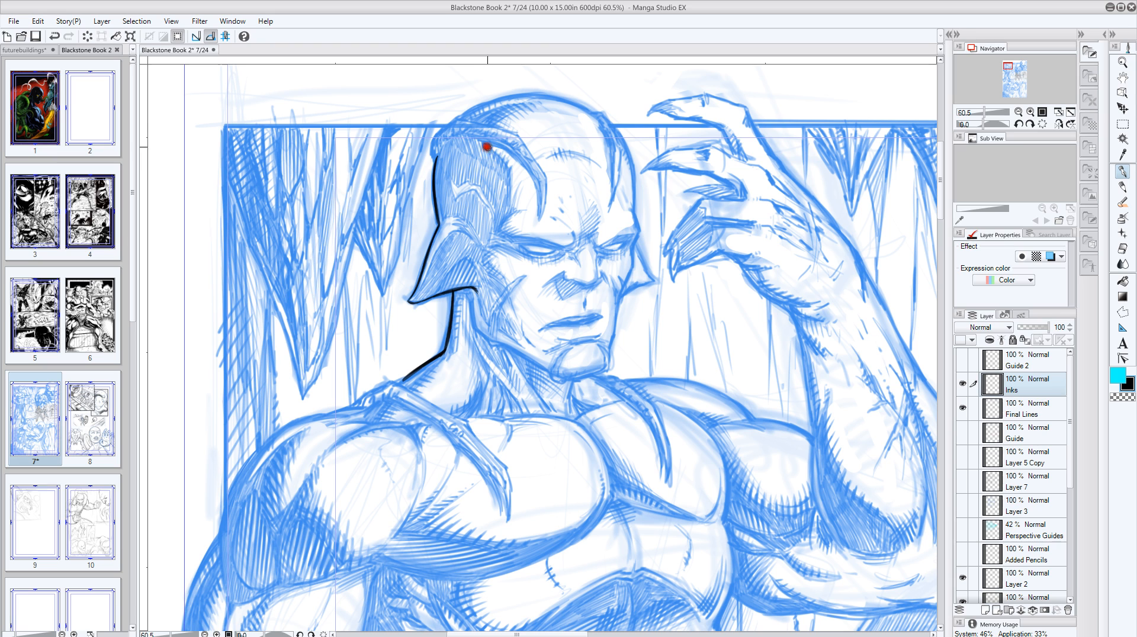
mouse_move(487, 147)
mouse_down()
mouse_move(510, 212)
mouse_move(525, 210)
mouse_move(500, 227)
mouse_move(540, 238)
mouse_up()
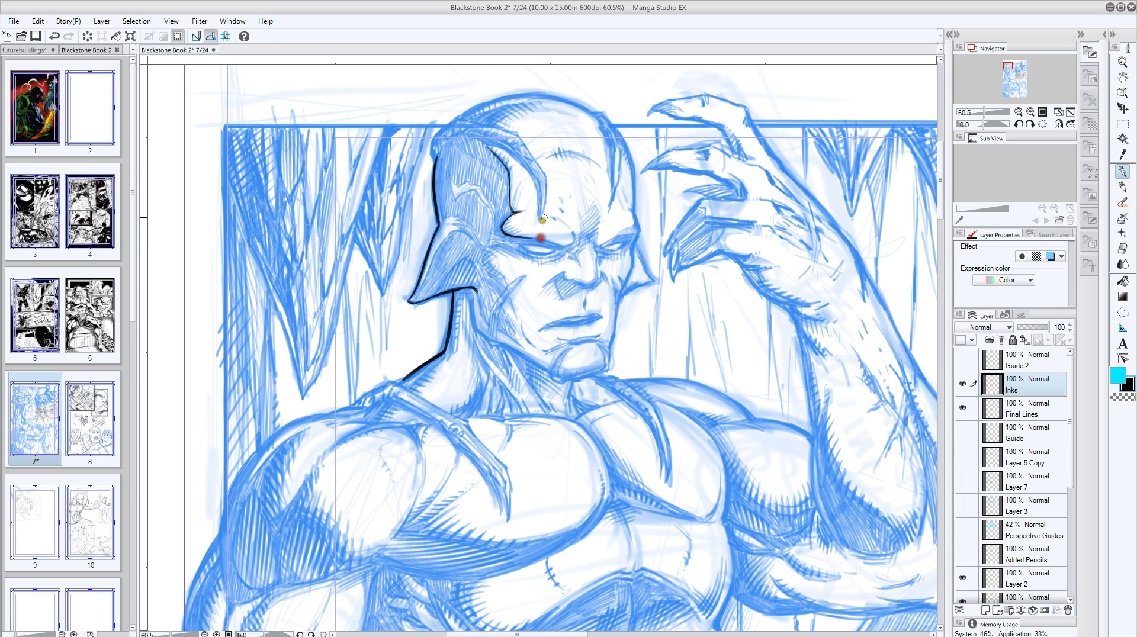
mouse_move(449, 177)
mouse_down()
mouse_move(494, 220)
mouse_move(480, 196)
mouse_move(450, 181)
mouse_up()
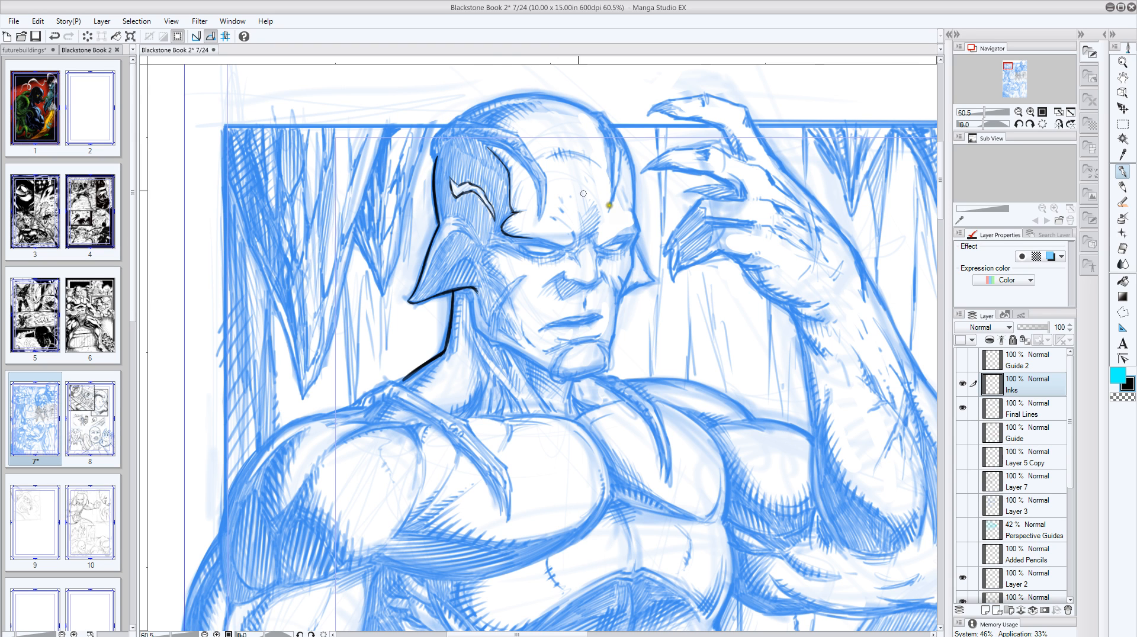
click(1104, 34)
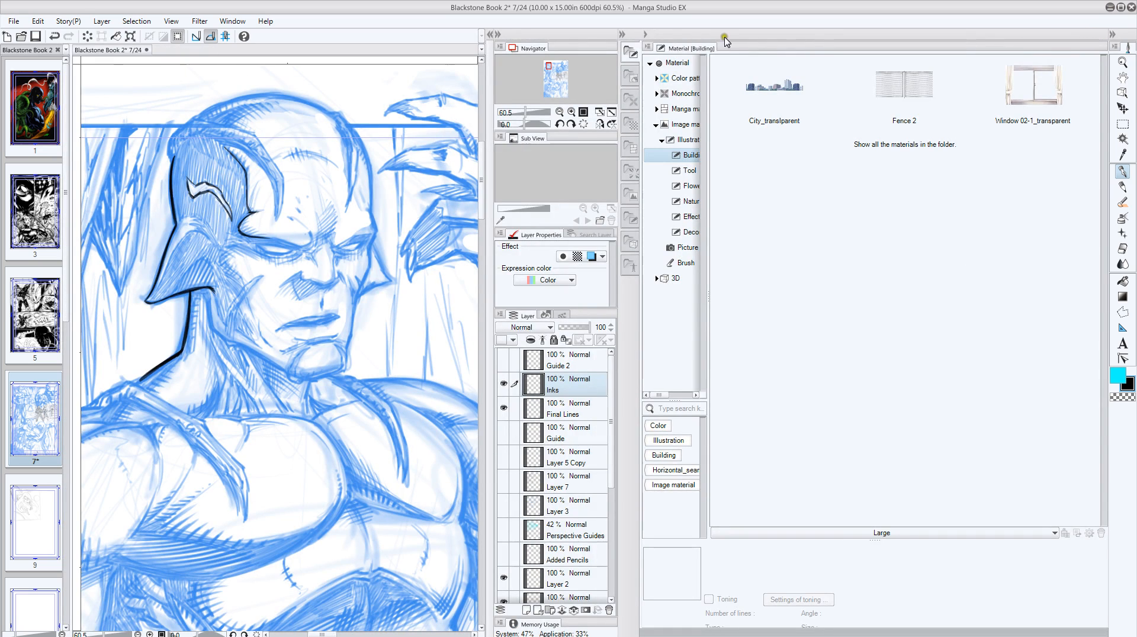
click(645, 34)
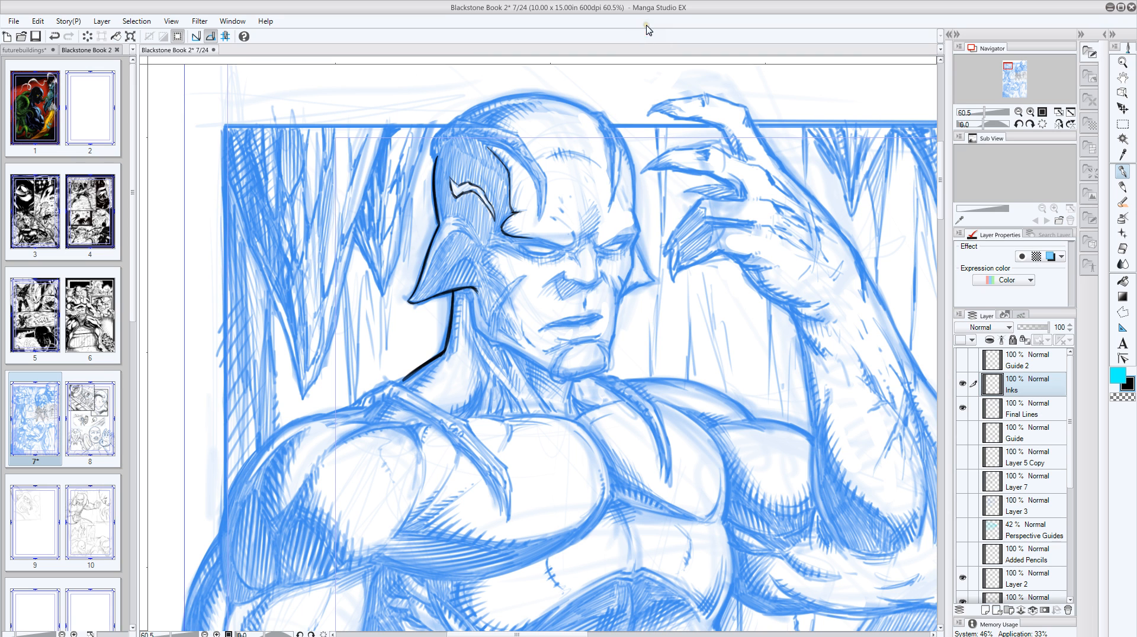
click(950, 35)
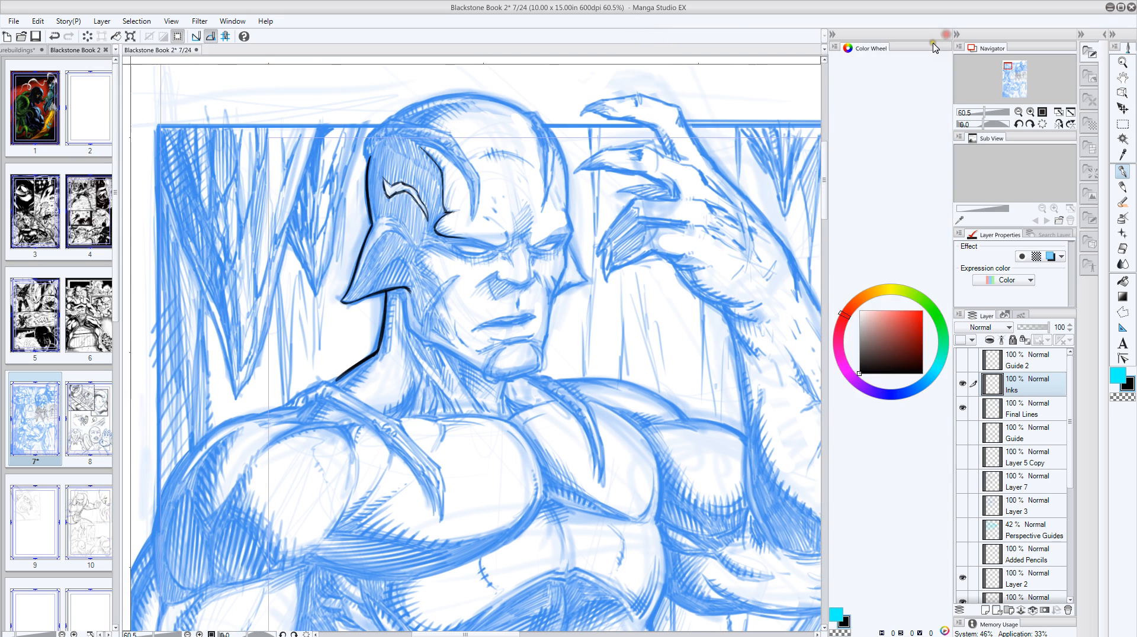
click(834, 35)
click(1094, 35)
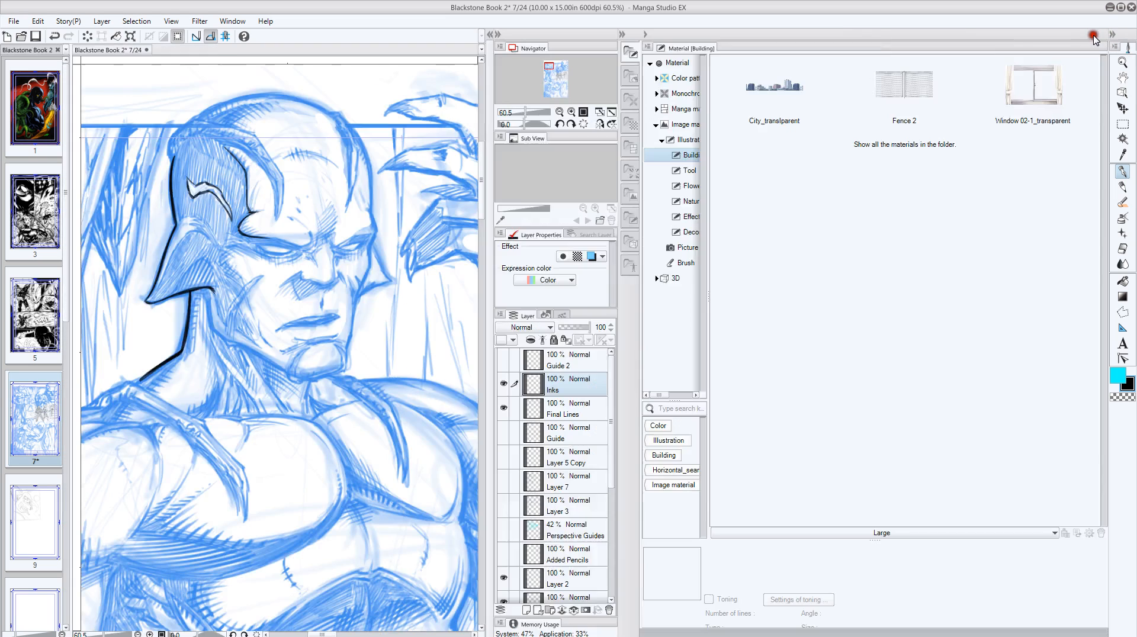
click(645, 34)
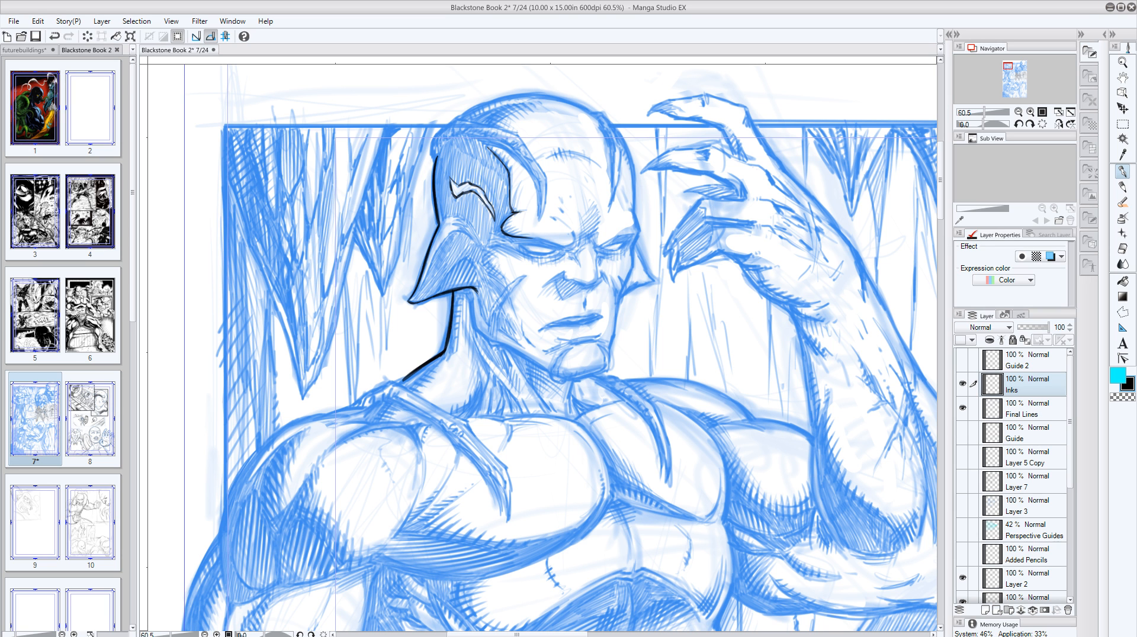
Display the pen's sub tools and tool properties, and set the G-pen's opacity to 100.
mouse_move(877, 30)
mouse_down()
mouse_move(885, 21)
mouse_move(830, 26)
mouse_move(910, 14)
mouse_move(940, 31)
mouse_move(772, 64)
mouse_up()
mouse_move(1136, 62)
mouse_down()
mouse_move(634, 33)
mouse_move(920, 40)
mouse_move(947, 51)
mouse_move(880, 33)
mouse_move(946, 40)
mouse_up()
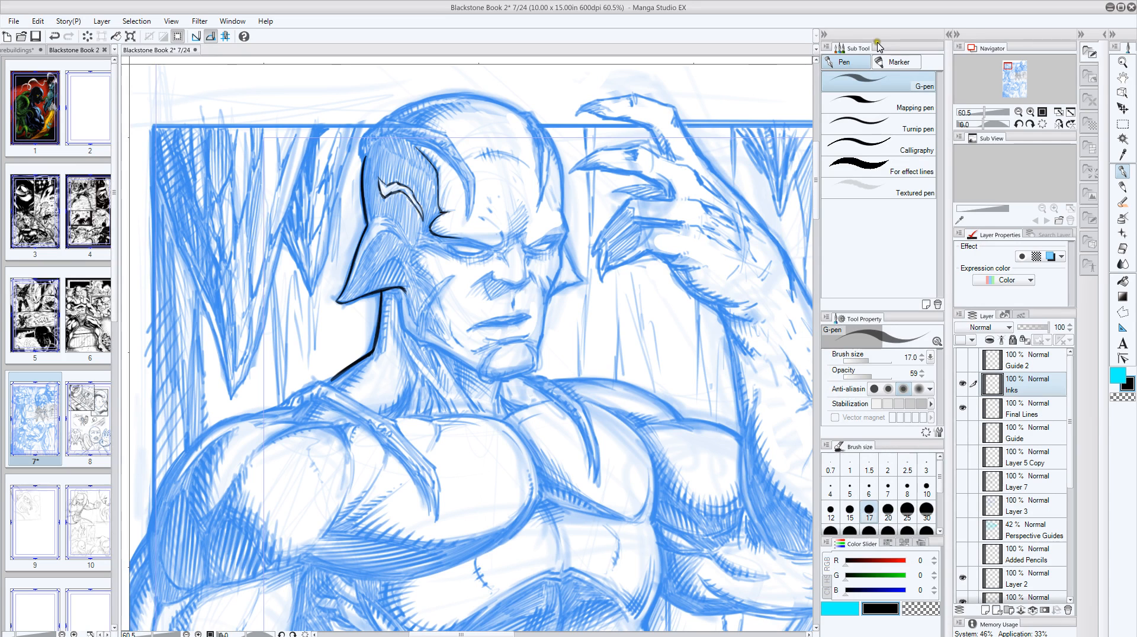
drag(825, 37, 944, 36)
drag(873, 381, 942, 396)
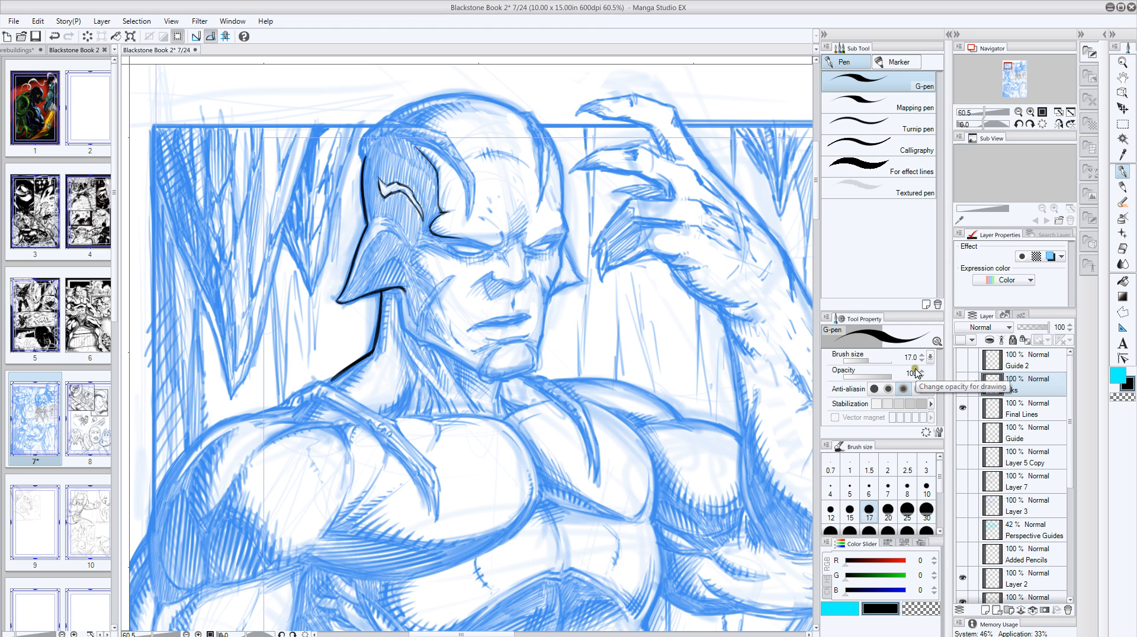
Thicken the head outline, ink the near head fin in solid black with hatched shading, and ink the neck line below it.
mouse_move(367, 180)
mouse_down()
mouse_move(380, 231)
mouse_move(337, 301)
mouse_move(396, 257)
mouse_up()
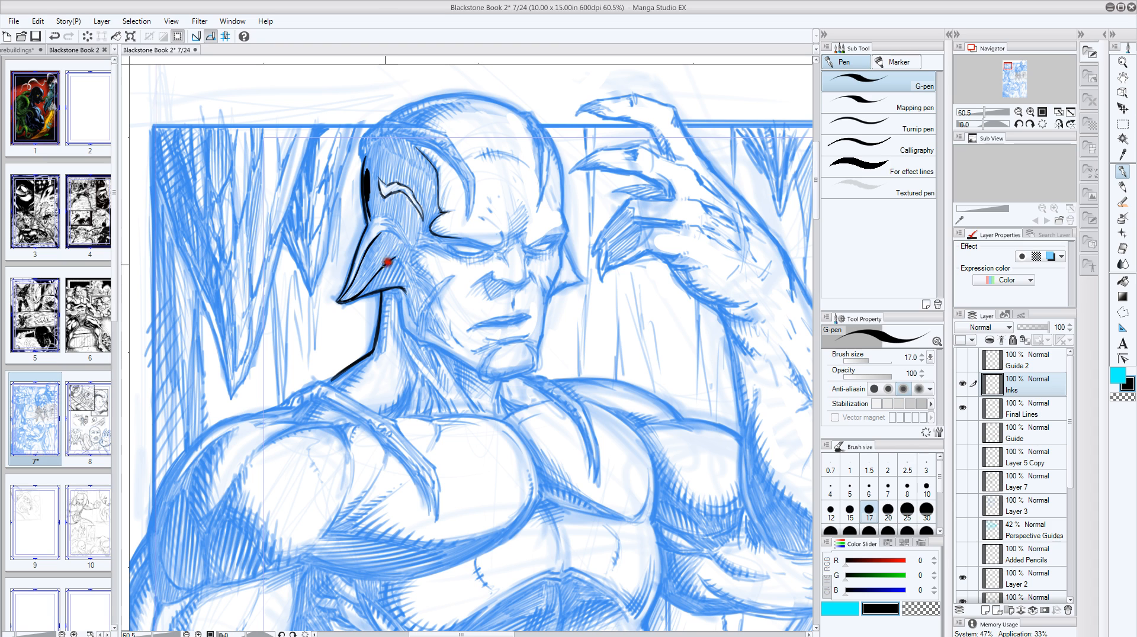
drag(393, 258, 405, 273)
drag(404, 285, 408, 292)
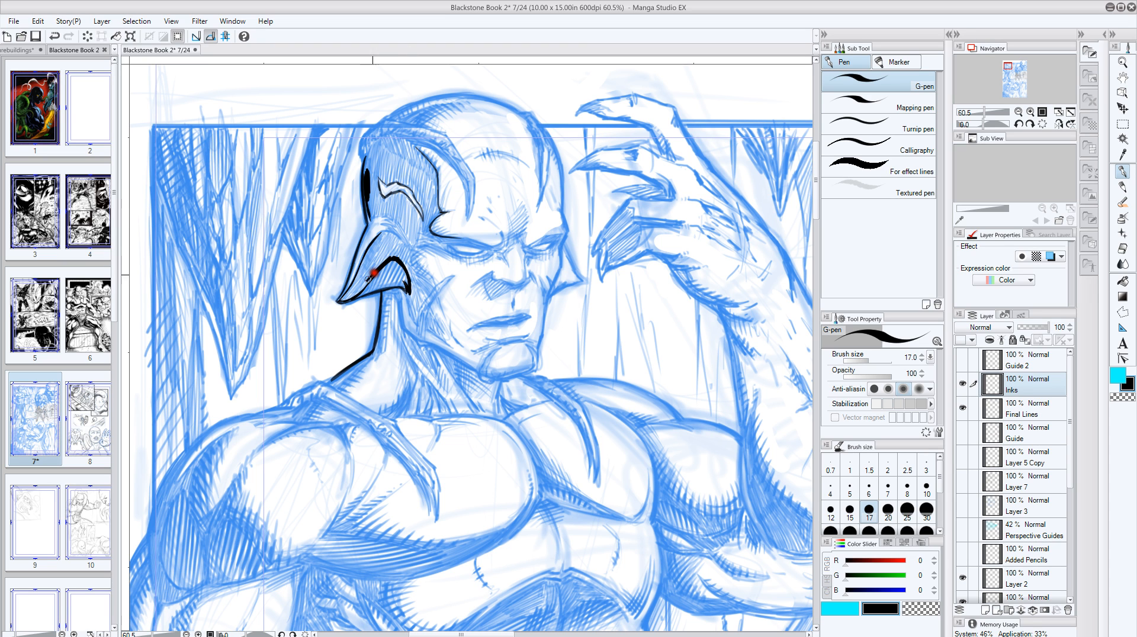
mouse_move(373, 273)
mouse_down()
mouse_move(340, 299)
mouse_move(367, 253)
mouse_move(359, 285)
mouse_move(378, 262)
mouse_move(365, 280)
mouse_move(369, 245)
mouse_move(386, 245)
mouse_move(376, 266)
mouse_move(403, 249)
mouse_up()
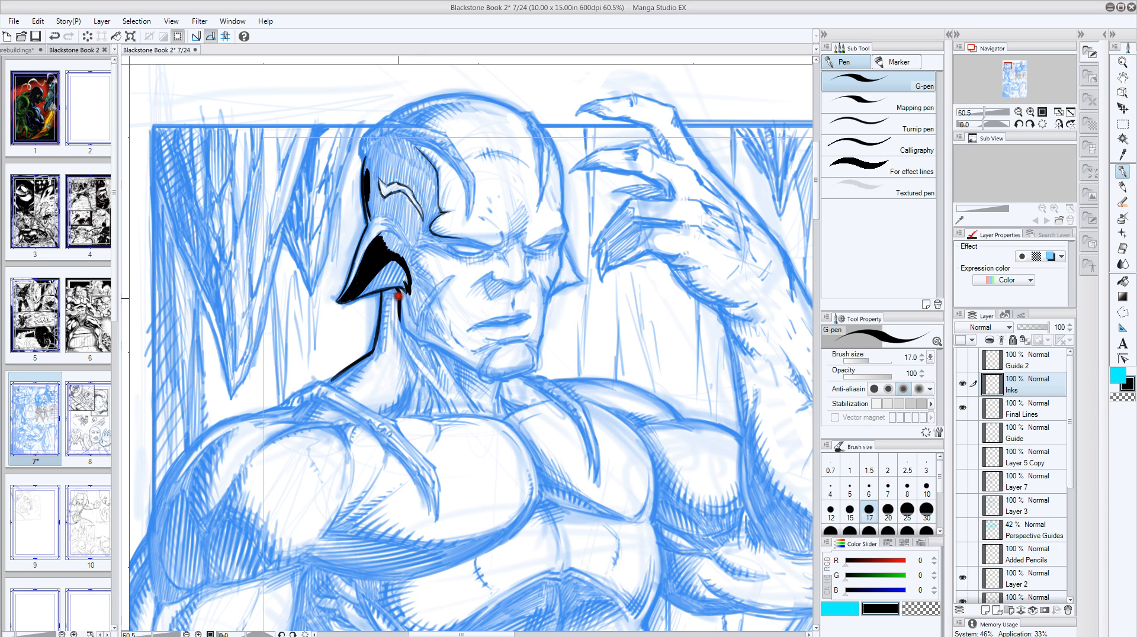
mouse_move(398, 297)
mouse_down()
mouse_move(379, 266)
mouse_move(414, 336)
mouse_up()
drag(415, 336, 405, 331)
mouse_move(364, 289)
mouse_down()
mouse_move(368, 290)
mouse_move(387, 259)
mouse_move(376, 285)
mouse_up()
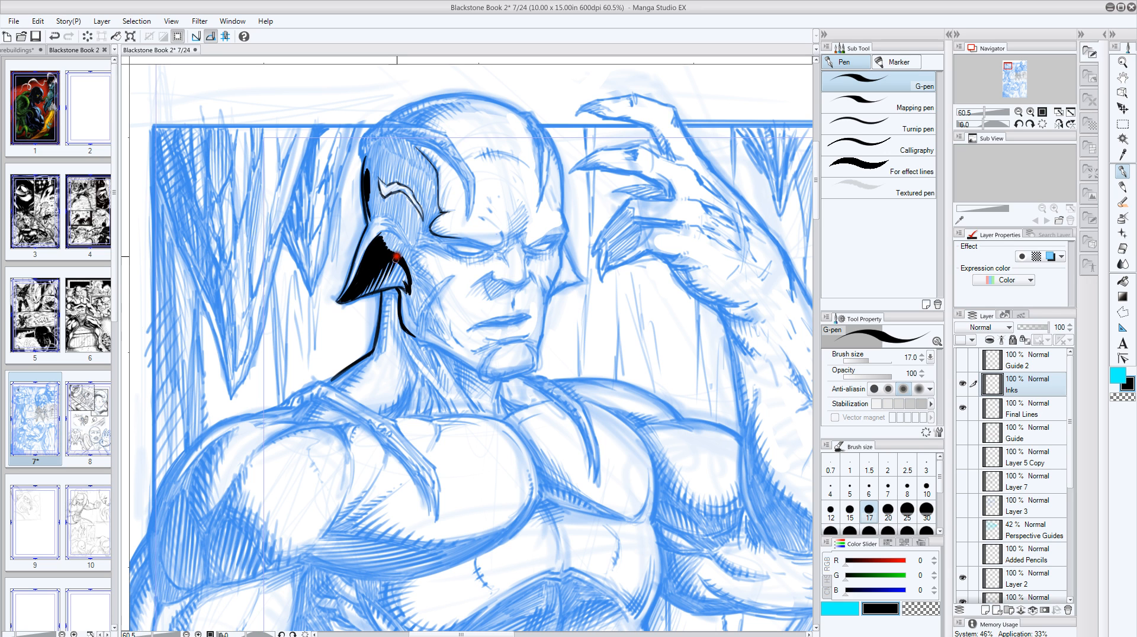
mouse_move(396, 257)
mouse_down()
mouse_move(391, 288)
mouse_move(405, 269)
mouse_move(403, 280)
mouse_move(386, 247)
mouse_move(384, 243)
mouse_up()
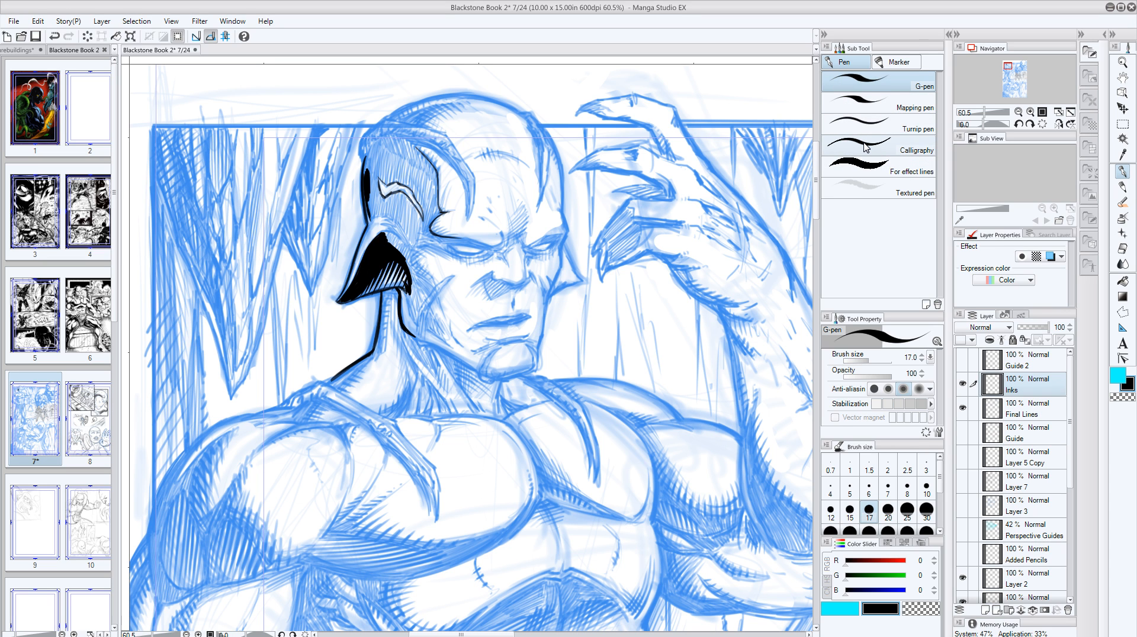
Switch to the Mapping pen and try out test strokes beside the chin and neck, undoing each one.
click(841, 102)
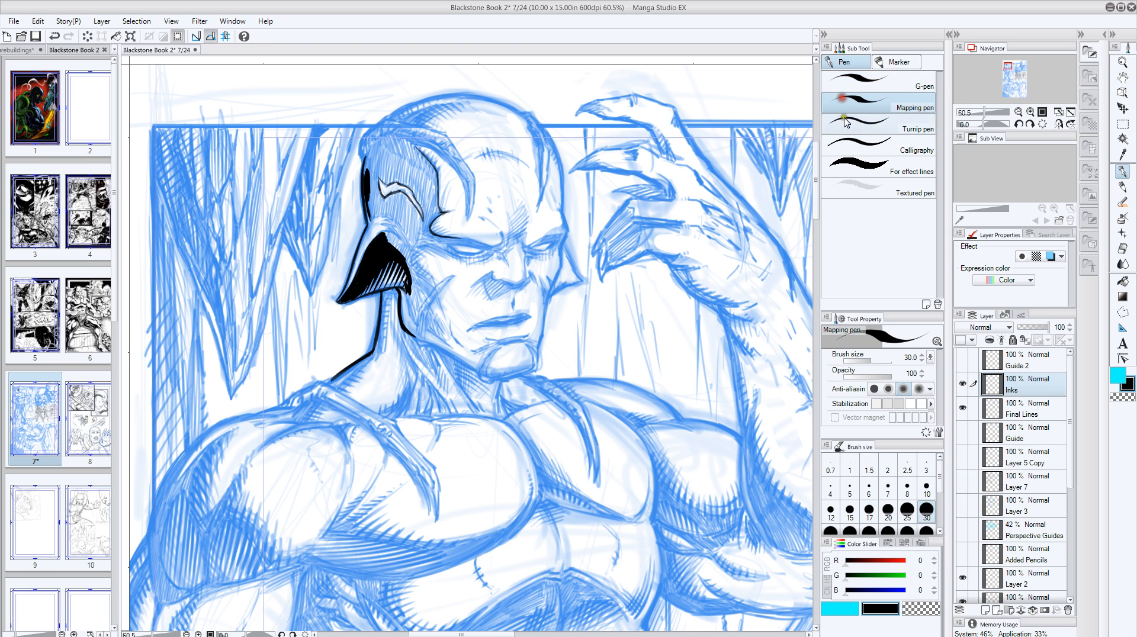
drag(557, 312, 552, 414)
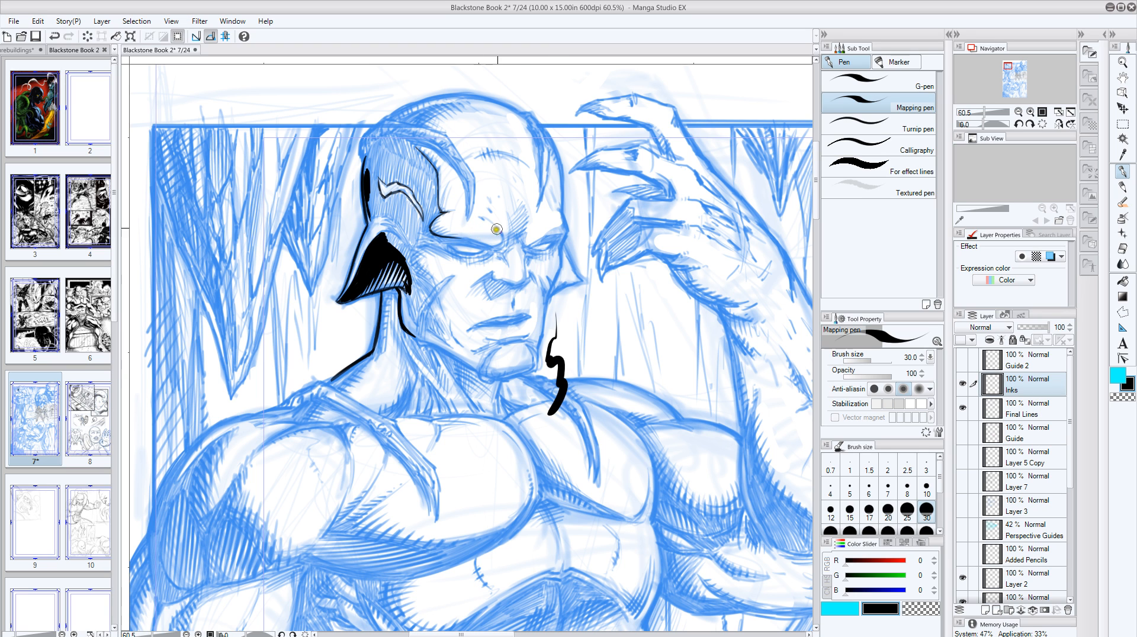
key(ctrl+z)
mouse_move(560, 302)
mouse_down()
mouse_move(559, 343)
mouse_move(544, 360)
mouse_move(571, 355)
mouse_move(558, 376)
mouse_up()
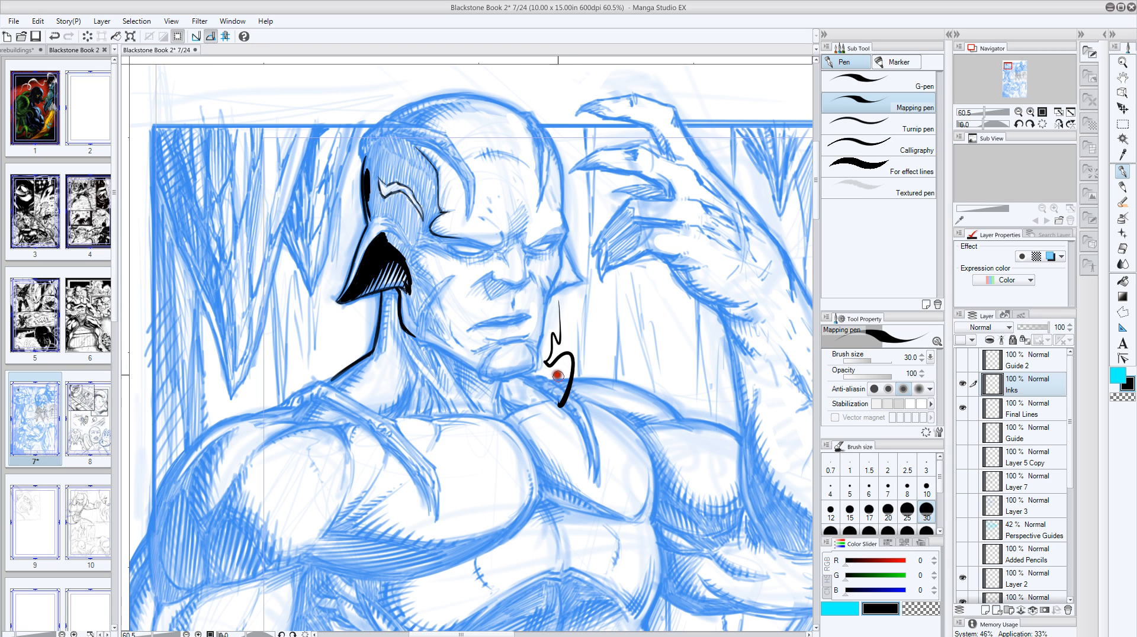
key(ctrl+z)
mouse_move(577, 300)
mouse_down()
mouse_move(541, 361)
mouse_move(616, 363)
mouse_move(610, 460)
mouse_up()
key(ctrl+z)
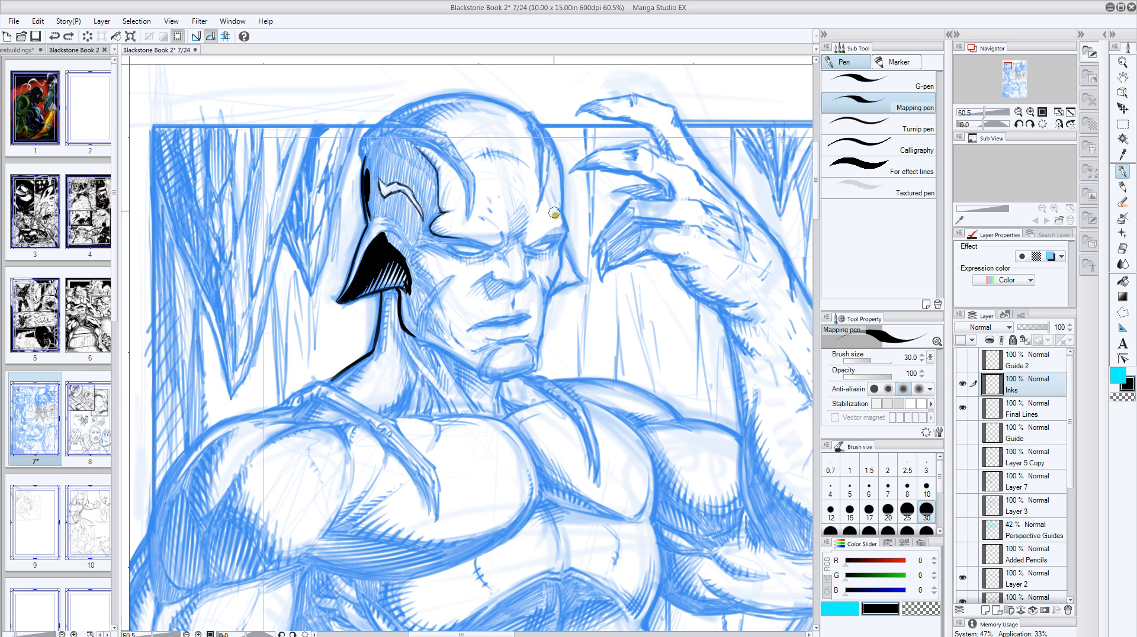
Ink the far contour of the face from forehead to chin, including the far head fin, with the Mapping pen.
drag(549, 131, 568, 230)
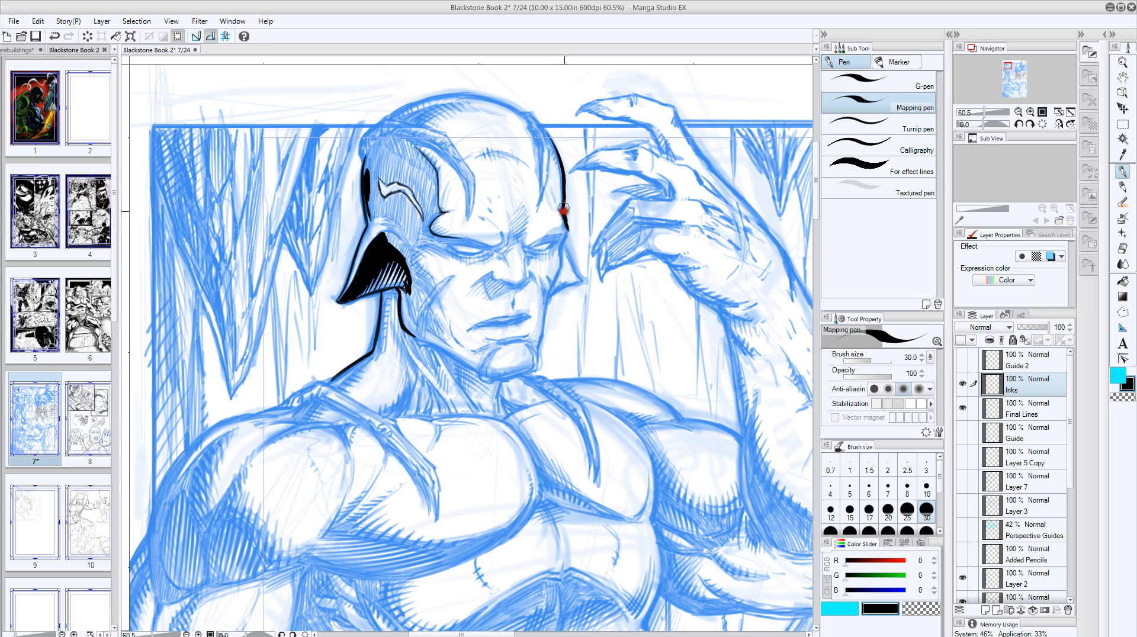
mouse_move(561, 185)
mouse_down()
mouse_move(567, 231)
mouse_move(537, 347)
mouse_up()
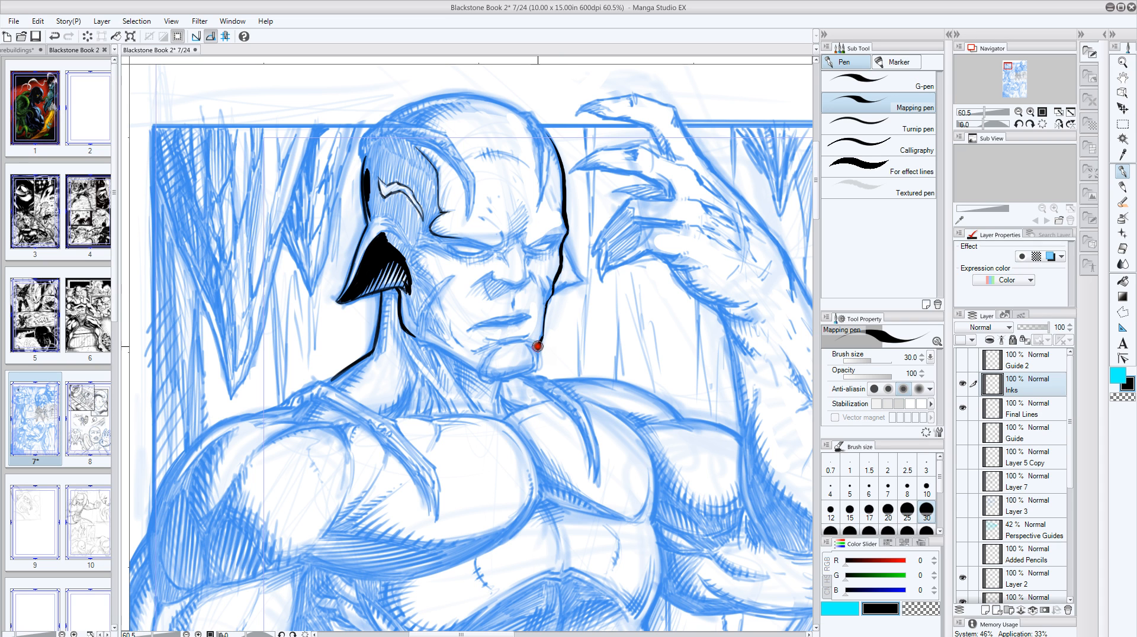
drag(537, 350, 534, 370)
mouse_move(562, 238)
mouse_down()
mouse_move(578, 275)
mouse_move(556, 293)
mouse_move(574, 283)
mouse_move(564, 240)
mouse_up()
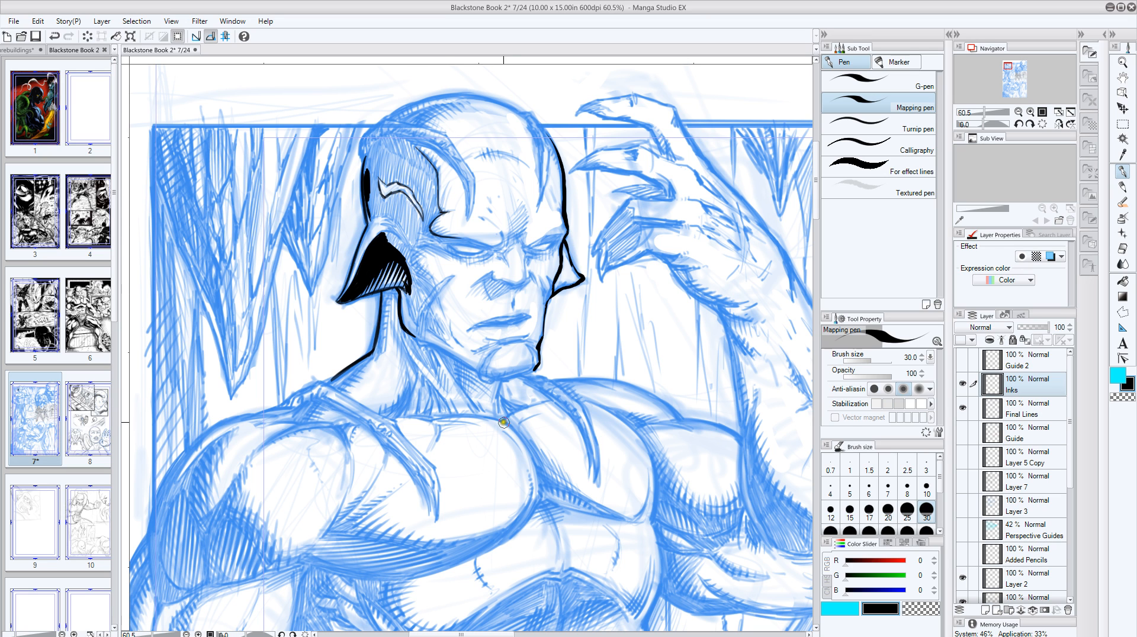
Ink the outlines of both chest muscles and the torso edge below, using the Mapping pen for the first curve and the G-pen for the rest.
mouse_move(503, 422)
mouse_down()
mouse_move(528, 454)
mouse_move(534, 494)
mouse_move(532, 473)
mouse_move(533, 507)
mouse_move(534, 490)
mouse_move(502, 537)
mouse_up()
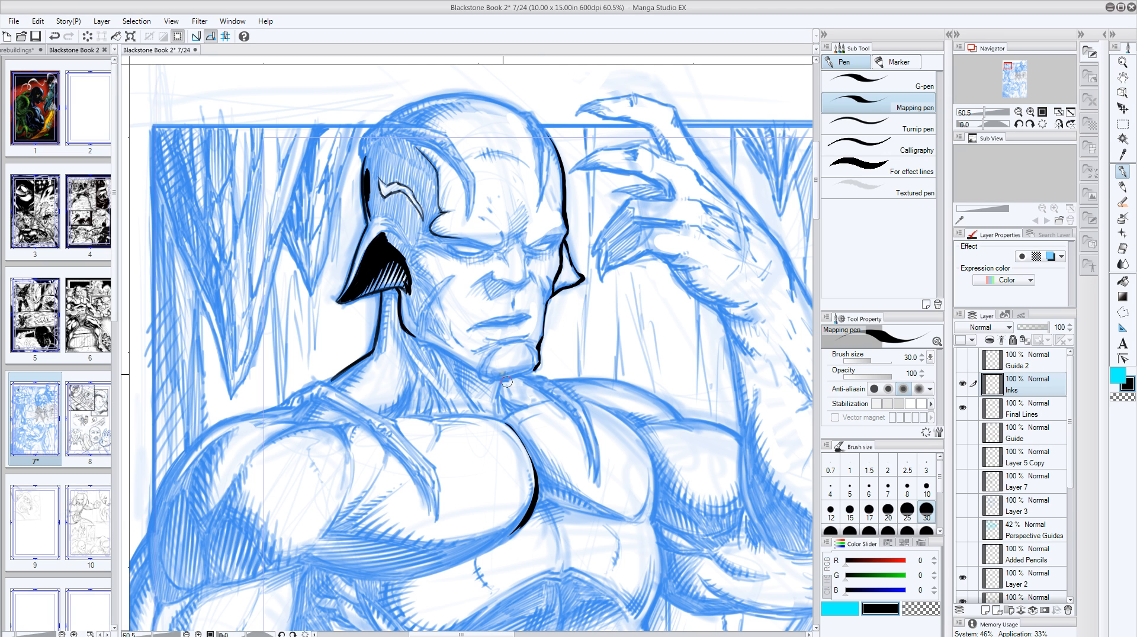
click(851, 80)
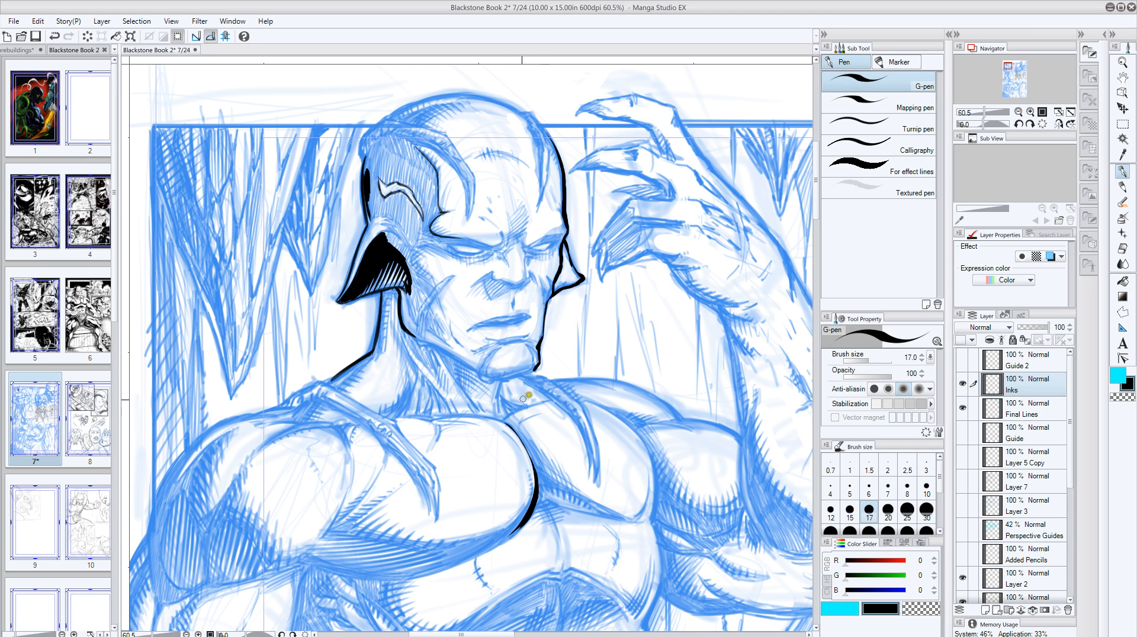
drag(504, 419, 434, 421)
mouse_move(503, 421)
mouse_down()
mouse_move(544, 404)
mouse_move(642, 447)
mouse_move(656, 487)
mouse_up()
drag(647, 444, 661, 583)
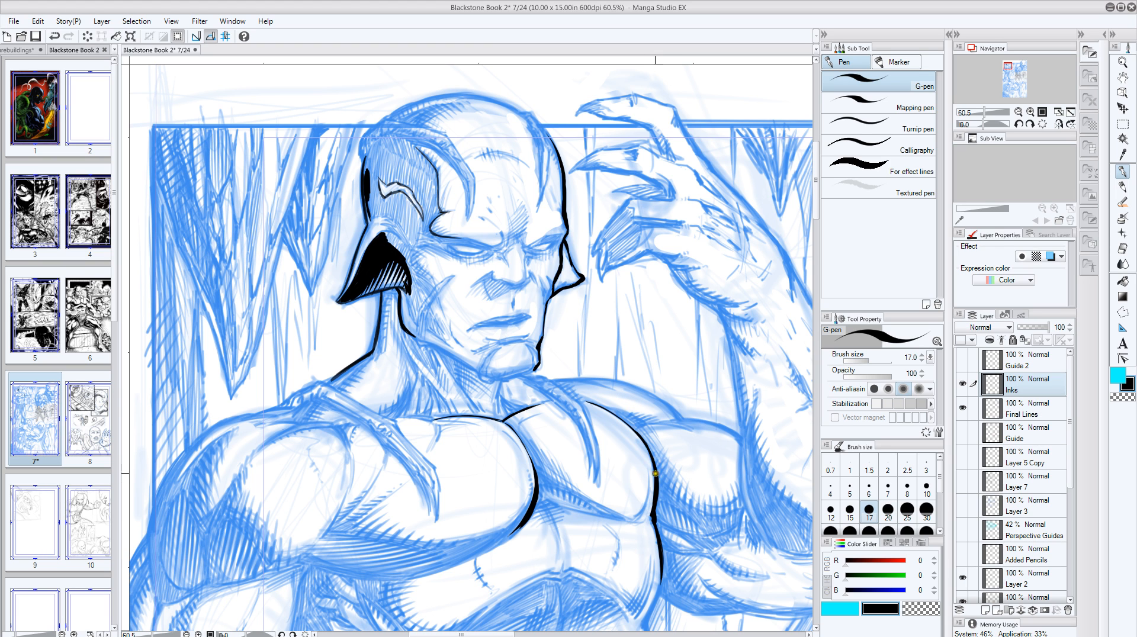
Outline the shadow shape under the far upper arm with the G-pen and fill it with solid black.
mouse_move(656, 476)
mouse_down()
mouse_move(726, 514)
mouse_move(746, 503)
mouse_move(719, 533)
mouse_move(663, 525)
mouse_move(653, 499)
mouse_move(700, 530)
mouse_move(741, 506)
mouse_up()
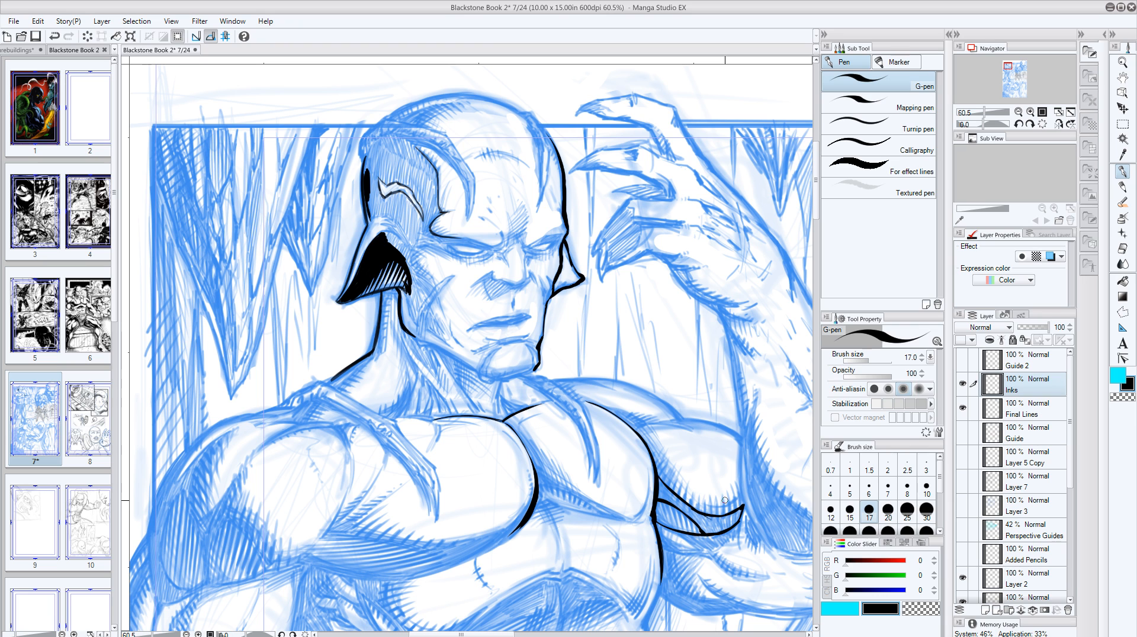
click(1123, 281)
click(672, 499)
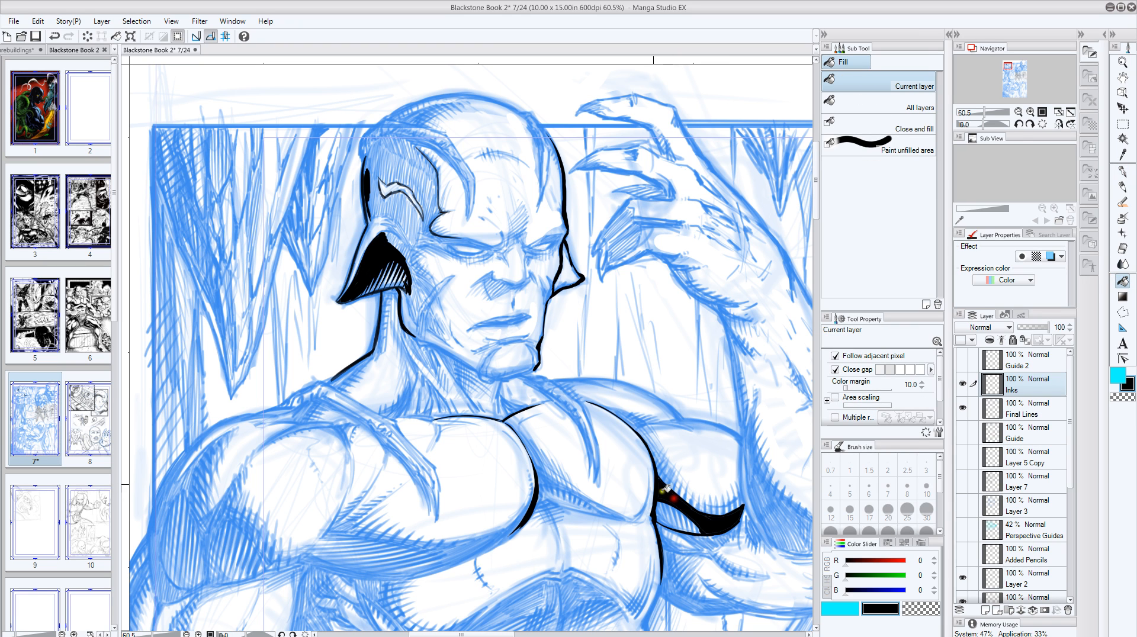
Touch up the edges and gaps of the black shadow under the far upper arm with the G-pen at a closer zoom.
click(1122, 61)
click(683, 500)
click(683, 501)
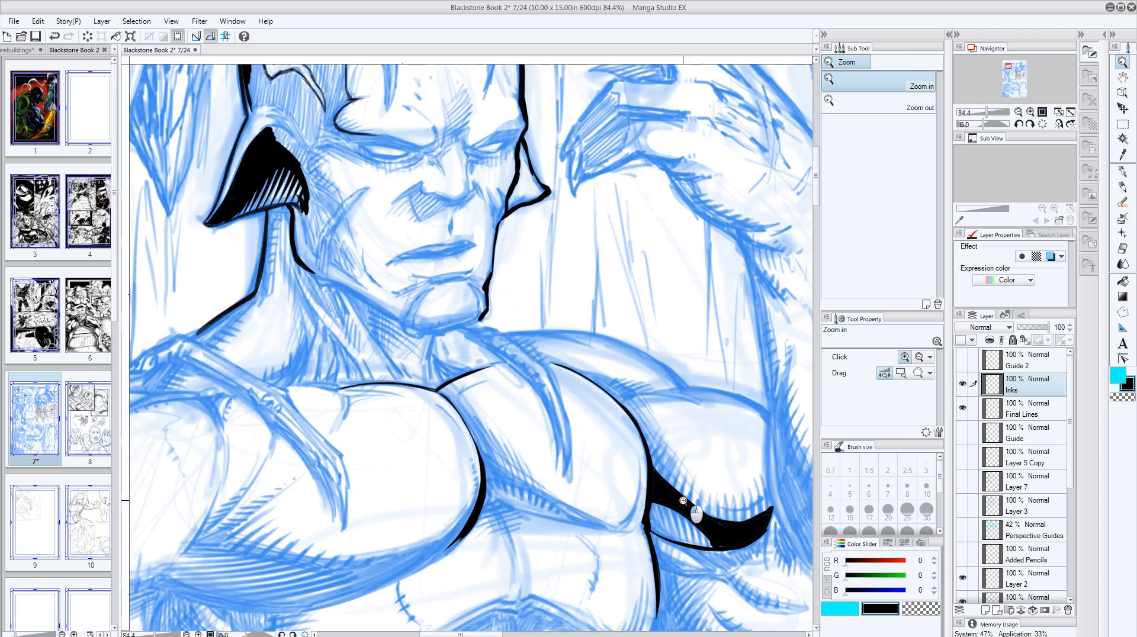
click(683, 501)
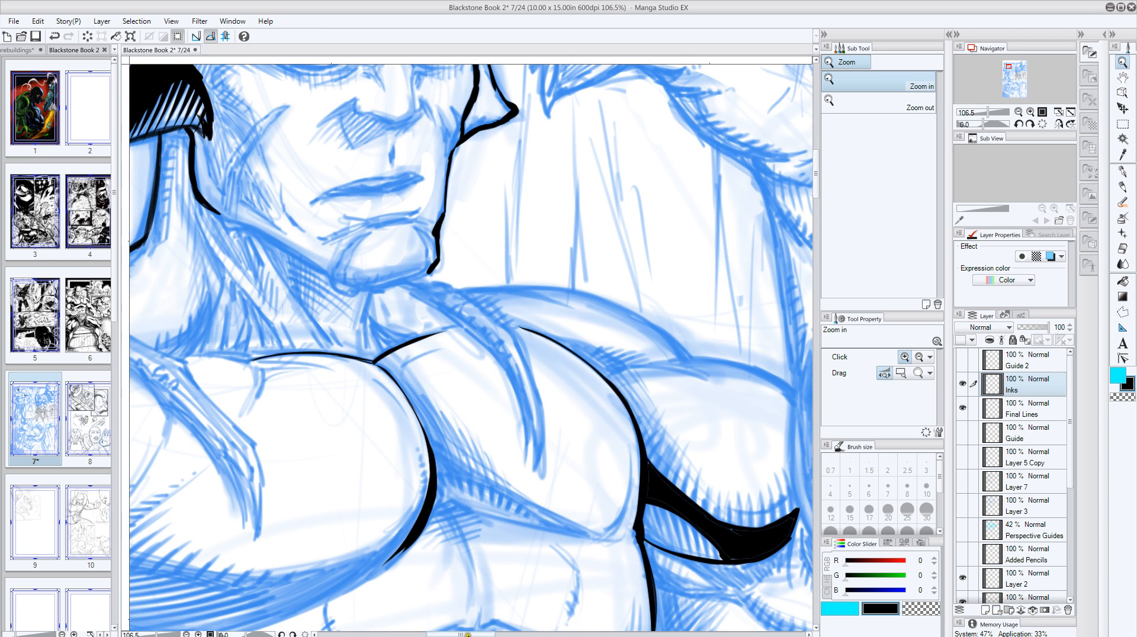
drag(468, 635, 491, 635)
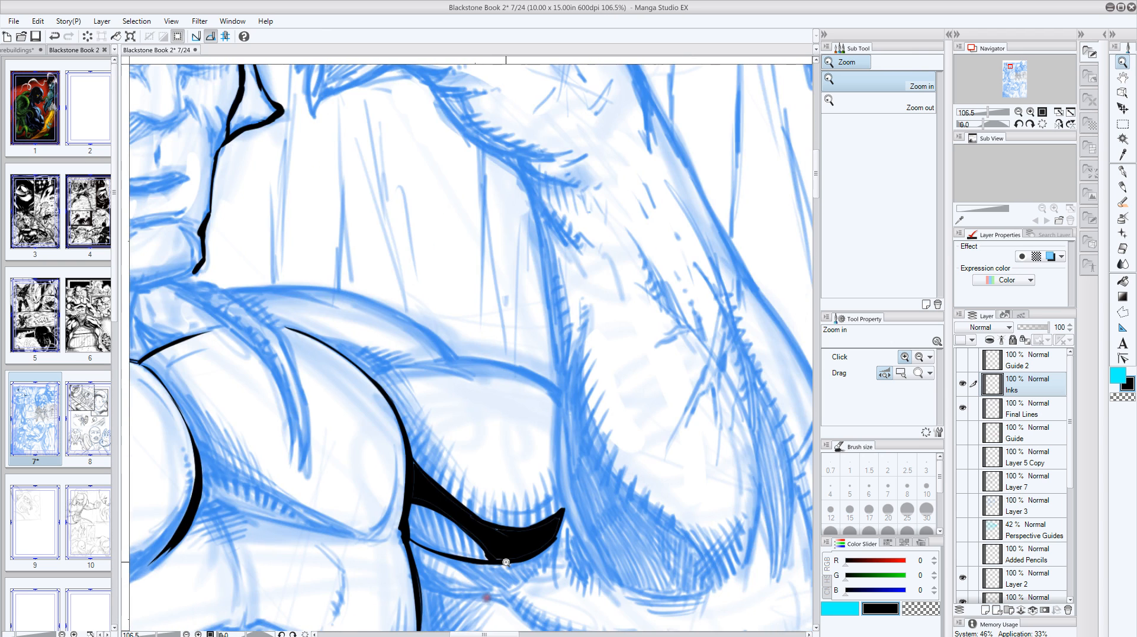
click(1122, 170)
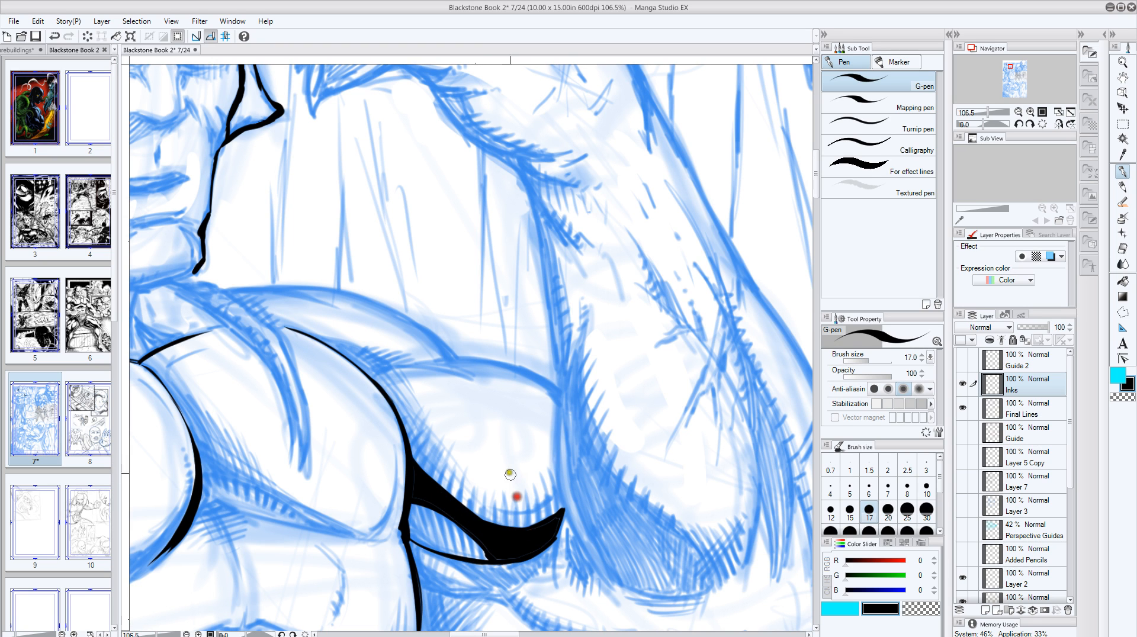
mouse_move(558, 517)
mouse_down()
mouse_move(525, 550)
mouse_move(497, 555)
mouse_up()
Ink the curved contours of the far shoulder and the upper arm muscle with the G-pen.
mouse_move(228, 290)
mouse_down()
mouse_move(324, 304)
mouse_move(304, 290)
mouse_move(343, 290)
mouse_up()
mouse_move(274, 289)
mouse_down()
mouse_move(334, 290)
mouse_move(447, 342)
mouse_move(393, 311)
mouse_move(444, 343)
mouse_up()
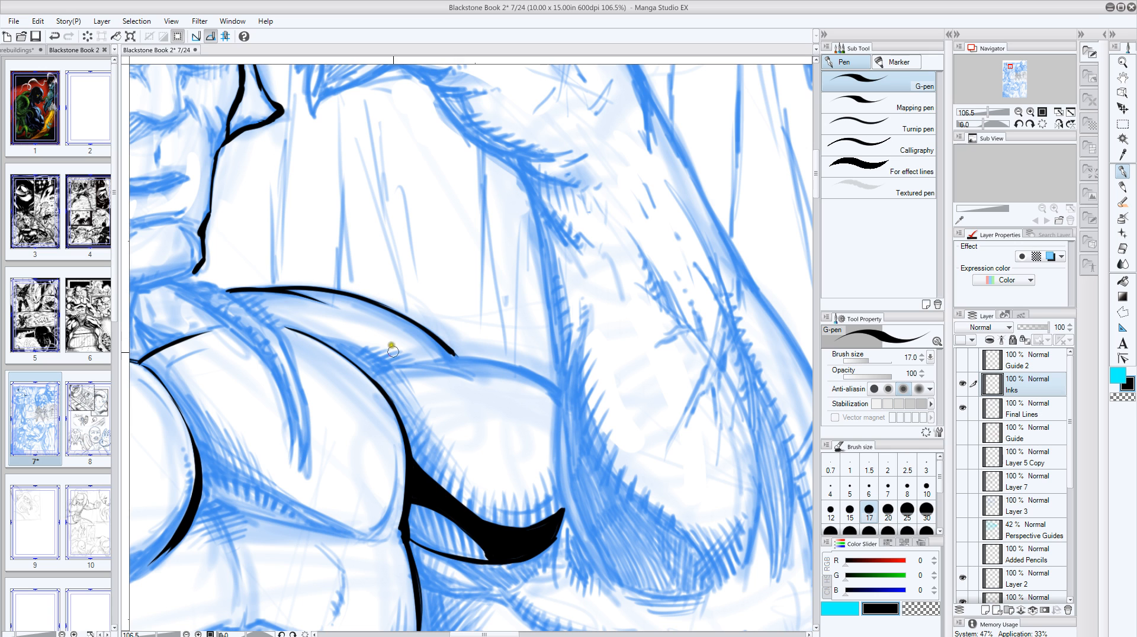
mouse_move(370, 370)
mouse_down()
mouse_move(483, 364)
mouse_move(451, 358)
mouse_move(550, 387)
mouse_up()
drag(471, 363, 560, 395)
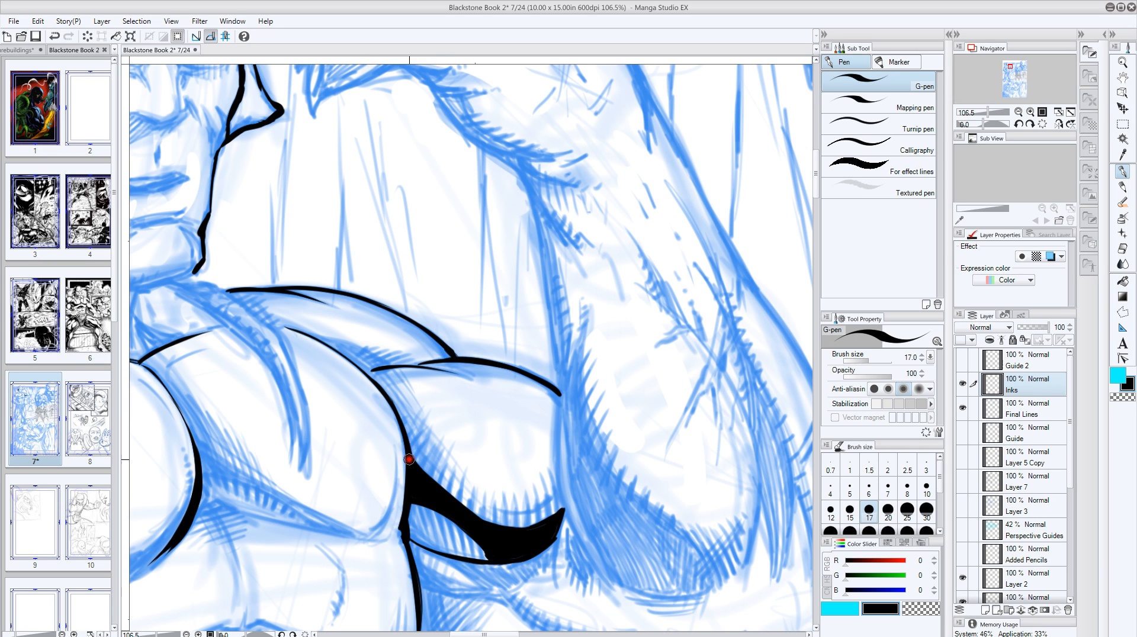
Ink tapered feathering strokes along the upper edge of the black shadow under the far upper arm with the G-pen.
mouse_move(409, 459)
mouse_down()
mouse_move(439, 433)
mouse_move(425, 466)
mouse_move(432, 484)
mouse_move(449, 449)
mouse_up()
drag(441, 494, 457, 452)
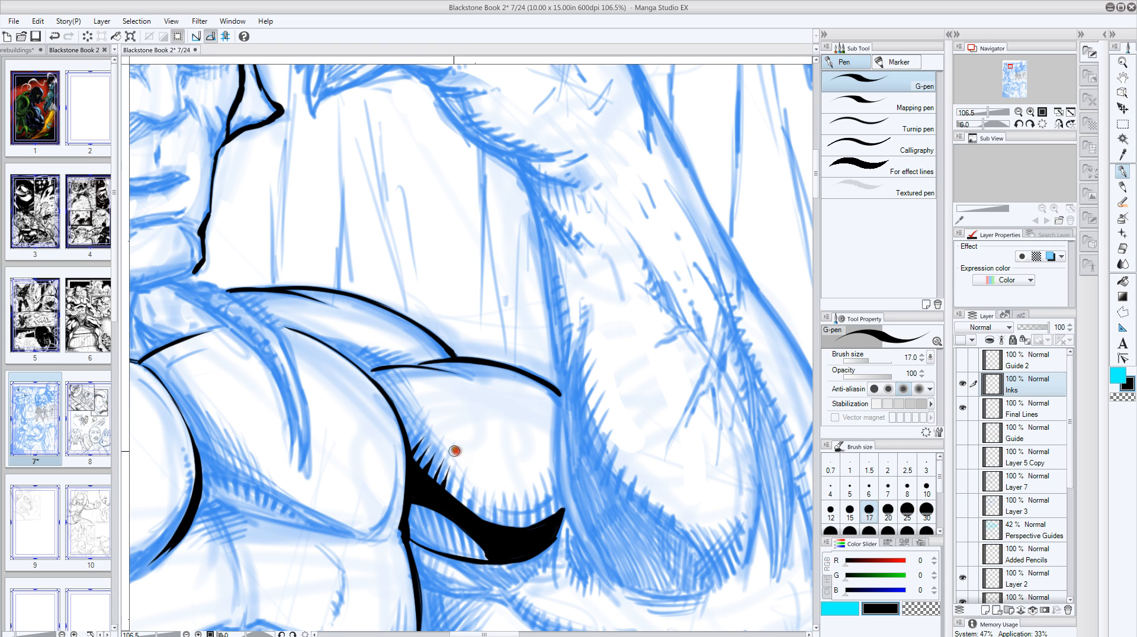
mouse_move(452, 494)
mouse_down()
mouse_move(471, 469)
mouse_move(474, 513)
mouse_move(486, 515)
mouse_move(490, 491)
mouse_move(509, 507)
mouse_up()
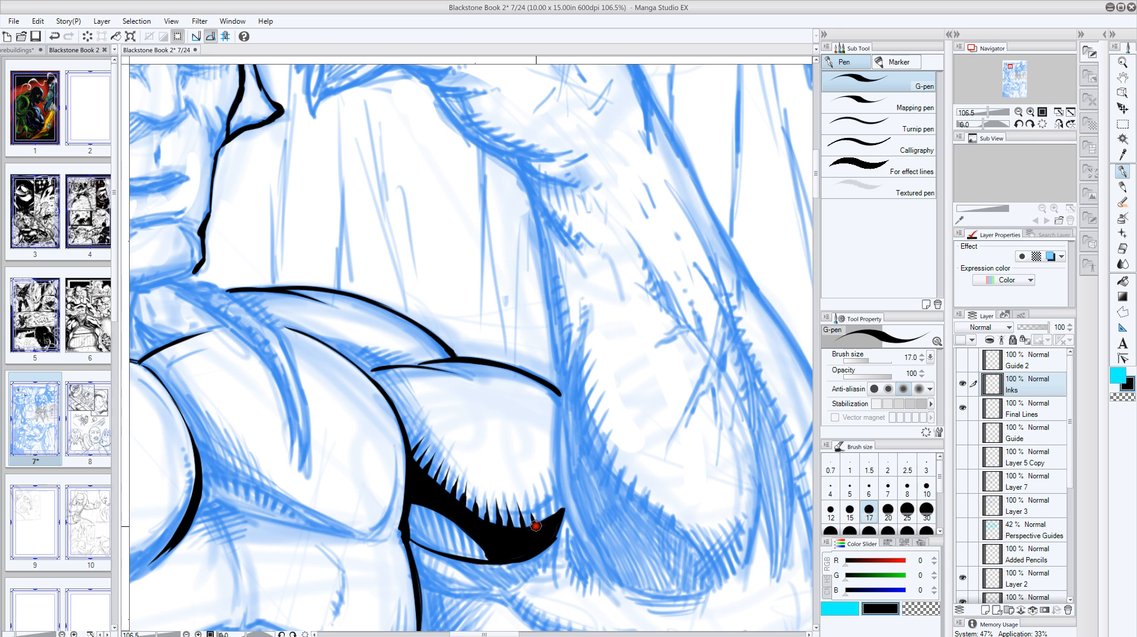
mouse_move(536, 526)
mouse_down()
mouse_move(526, 497)
mouse_move(544, 489)
mouse_move(560, 501)
mouse_move(548, 473)
mouse_up()
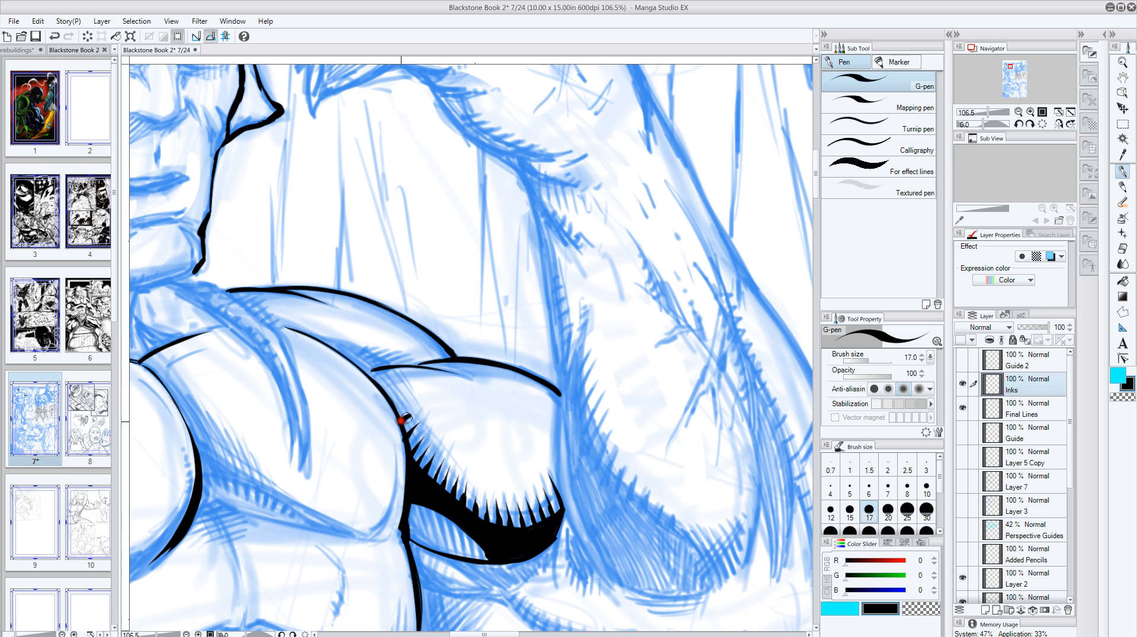
drag(404, 424, 416, 421)
drag(401, 416, 406, 407)
Ink a thin curved contour line across the feathering strokes of the far upper arm's shadow and clean up with the transparent color.
mouse_move(557, 490)
mouse_down()
mouse_move(529, 510)
mouse_move(486, 503)
mouse_up()
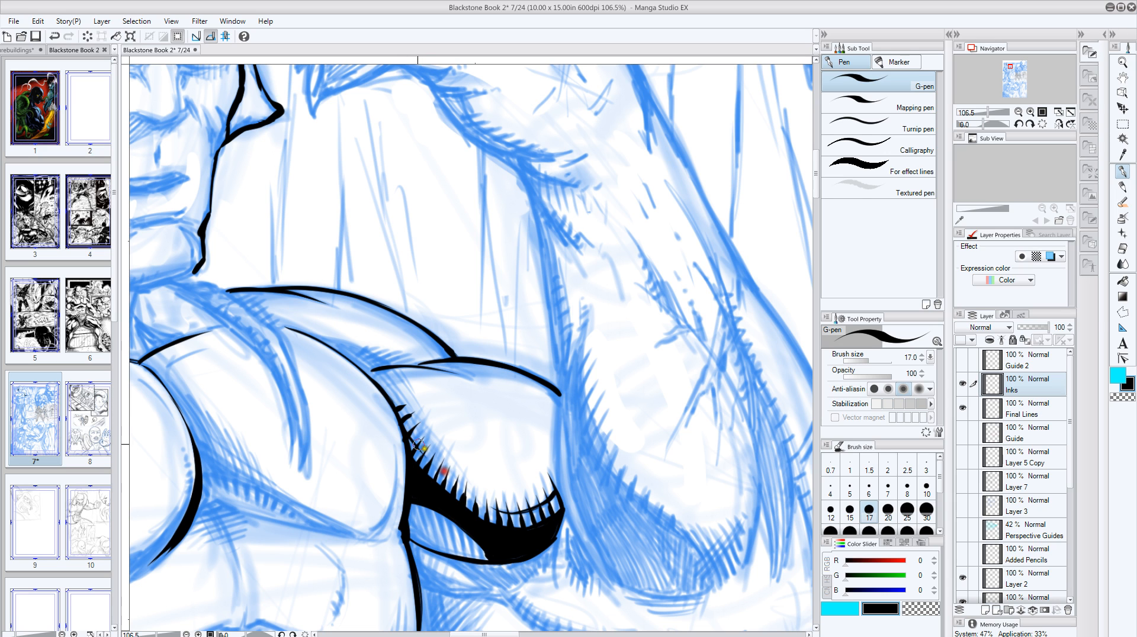
drag(417, 445, 467, 492)
drag(402, 424, 420, 445)
click(1119, 397)
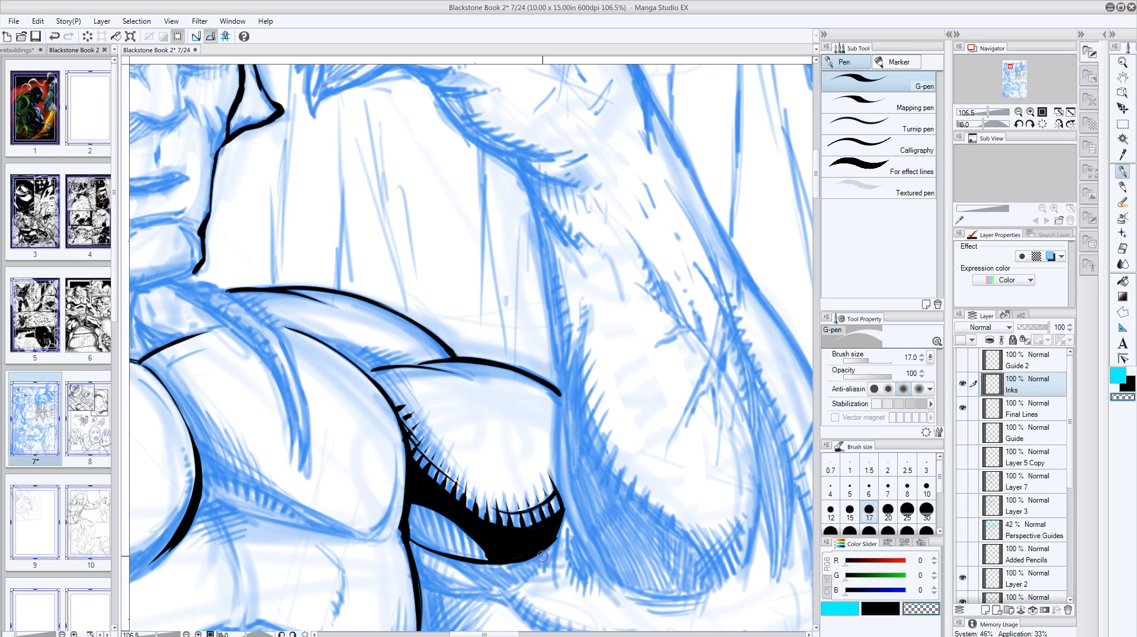
Ink the crossing, tapered crease lines on the raised forearm in black with the G-pen.
click(1125, 383)
drag(725, 328, 724, 458)
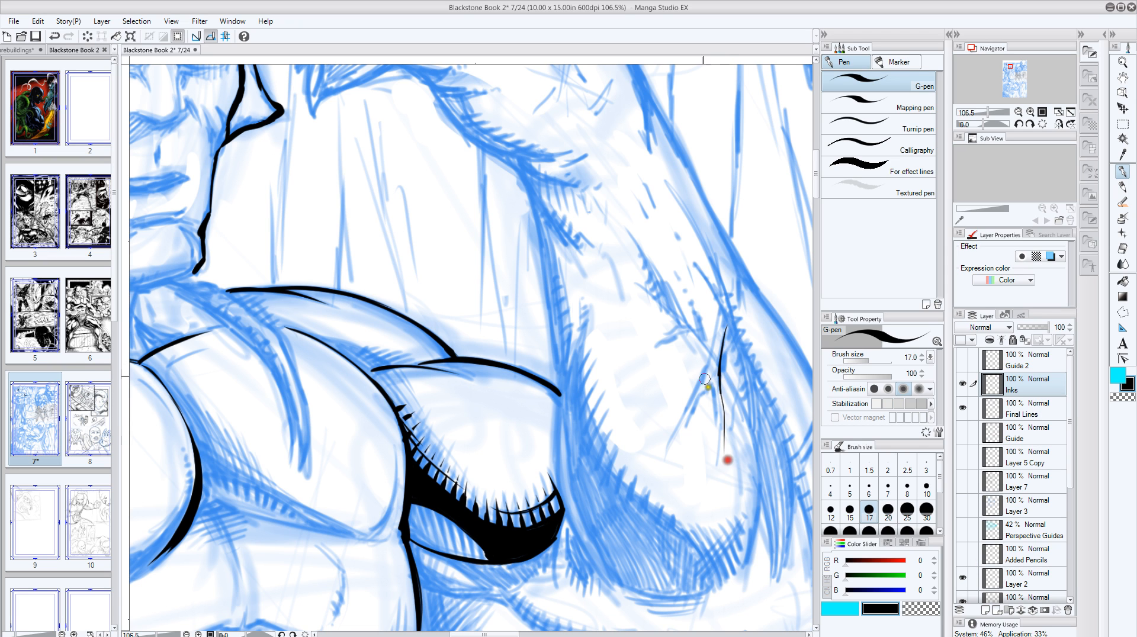
mouse_move(696, 403)
mouse_down()
mouse_move(708, 388)
mouse_move(711, 399)
mouse_move(711, 385)
mouse_move(679, 441)
mouse_up()
mouse_move(710, 381)
mouse_down()
mouse_move(697, 407)
mouse_move(724, 379)
mouse_move(749, 439)
mouse_up()
mouse_move(724, 332)
mouse_down()
mouse_move(721, 367)
mouse_move(730, 323)
mouse_up()
key(ctrl+z)
mouse_move(720, 366)
mouse_down()
mouse_move(728, 331)
mouse_move(749, 377)
mouse_up()
mouse_move(723, 310)
mouse_down()
mouse_move(713, 345)
mouse_move(723, 310)
mouse_move(711, 357)
mouse_move(727, 299)
mouse_move(721, 308)
mouse_move(704, 239)
mouse_up()
drag(731, 305, 760, 406)
drag(722, 374, 720, 310)
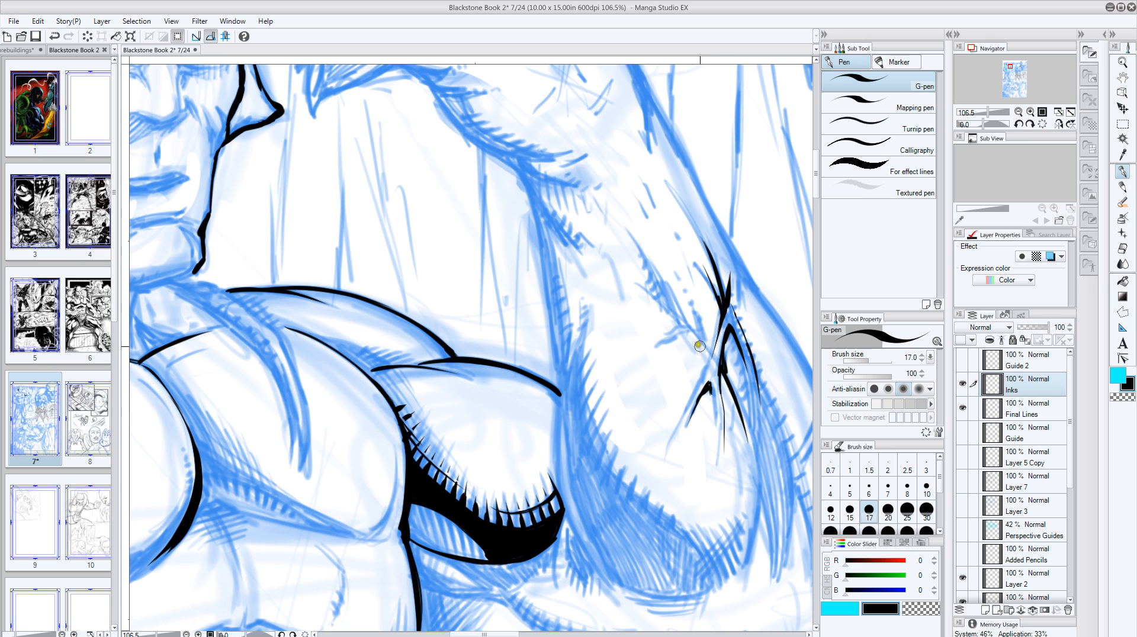
Thicken the raised forearm's creases and add short hatching strokes around them with the G-pen.
mouse_move(710, 354)
mouse_down()
mouse_move(665, 296)
mouse_move(696, 312)
mouse_move(706, 343)
mouse_move(695, 398)
mouse_move(703, 394)
mouse_up()
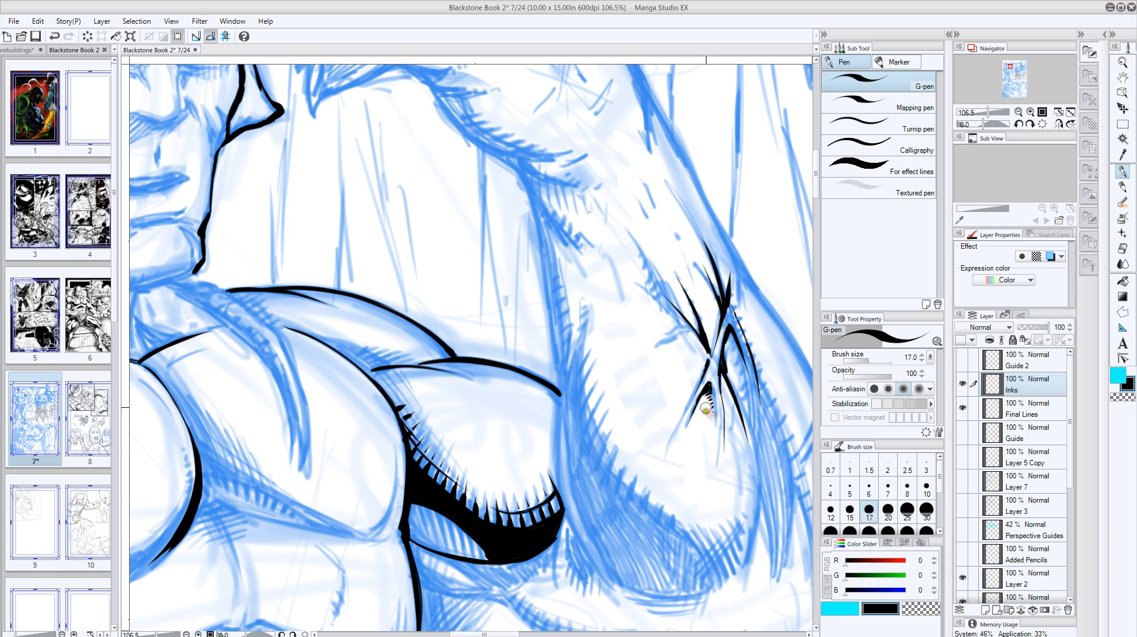
drag(709, 406, 713, 427)
drag(724, 347, 746, 375)
drag(735, 309, 740, 276)
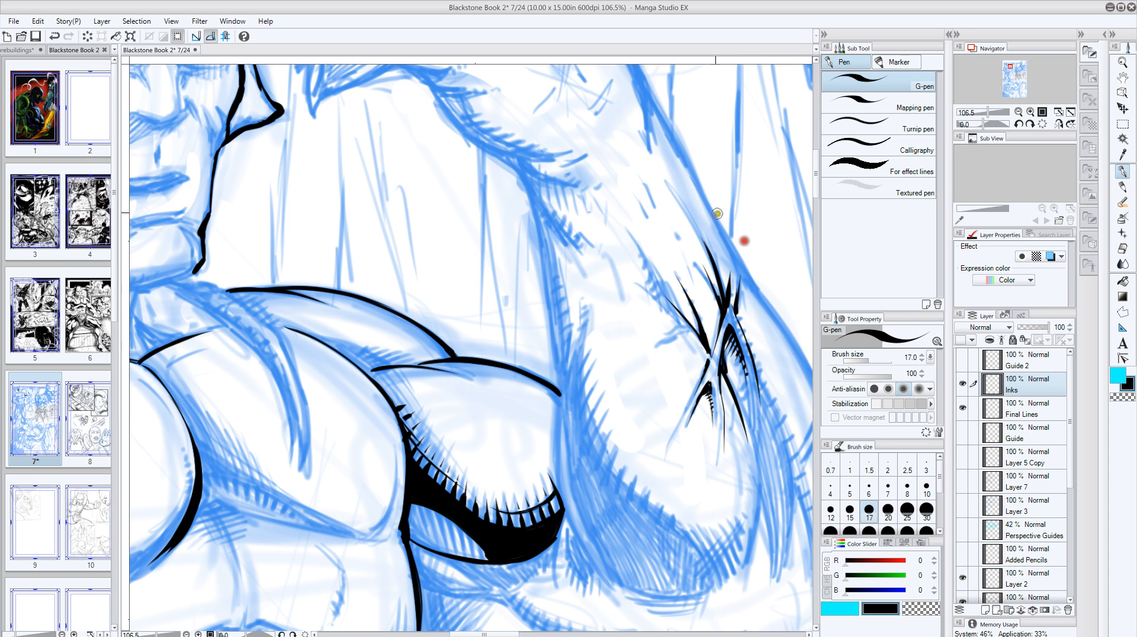
drag(737, 315, 760, 385)
mouse_move(726, 305)
mouse_down()
mouse_move(719, 331)
mouse_move(726, 303)
mouse_move(710, 361)
mouse_up()
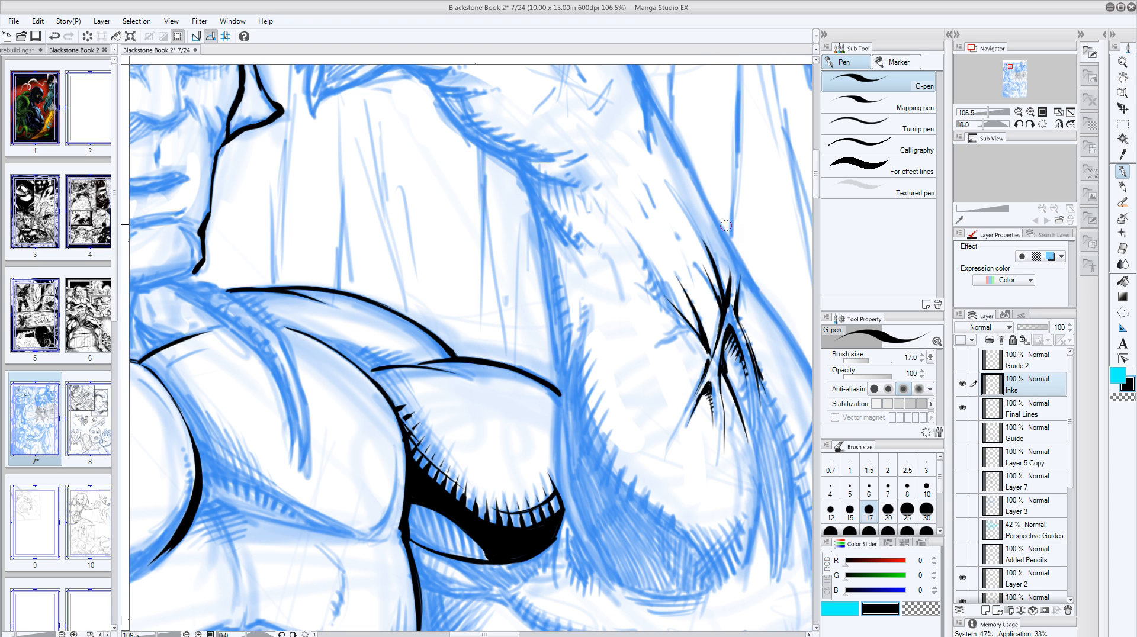
key(c)
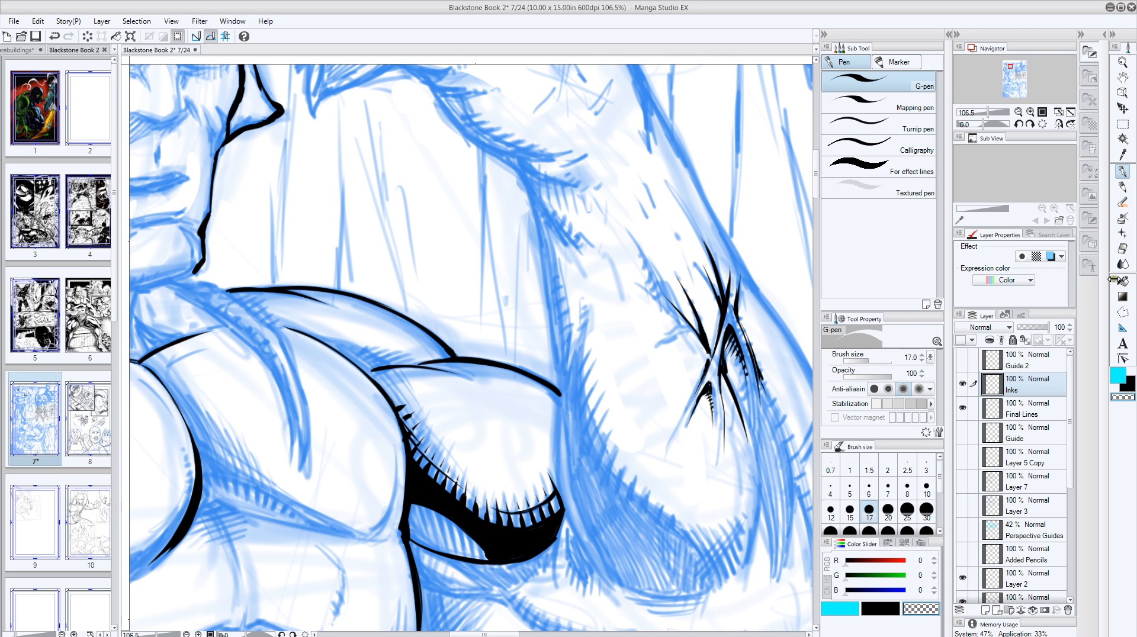
Outline the long shadow shape near the raised arm's elbow in black with the G-pen and fill it with solid black.
click(1128, 382)
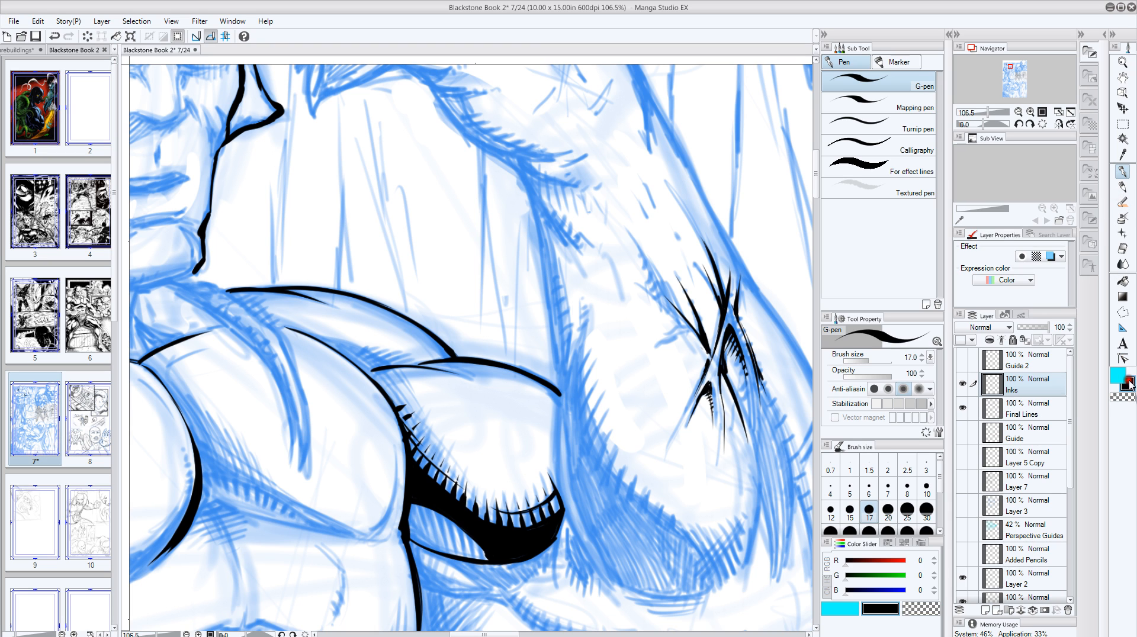
mouse_move(573, 381)
mouse_down()
mouse_move(608, 468)
mouse_move(680, 507)
mouse_move(713, 584)
mouse_up()
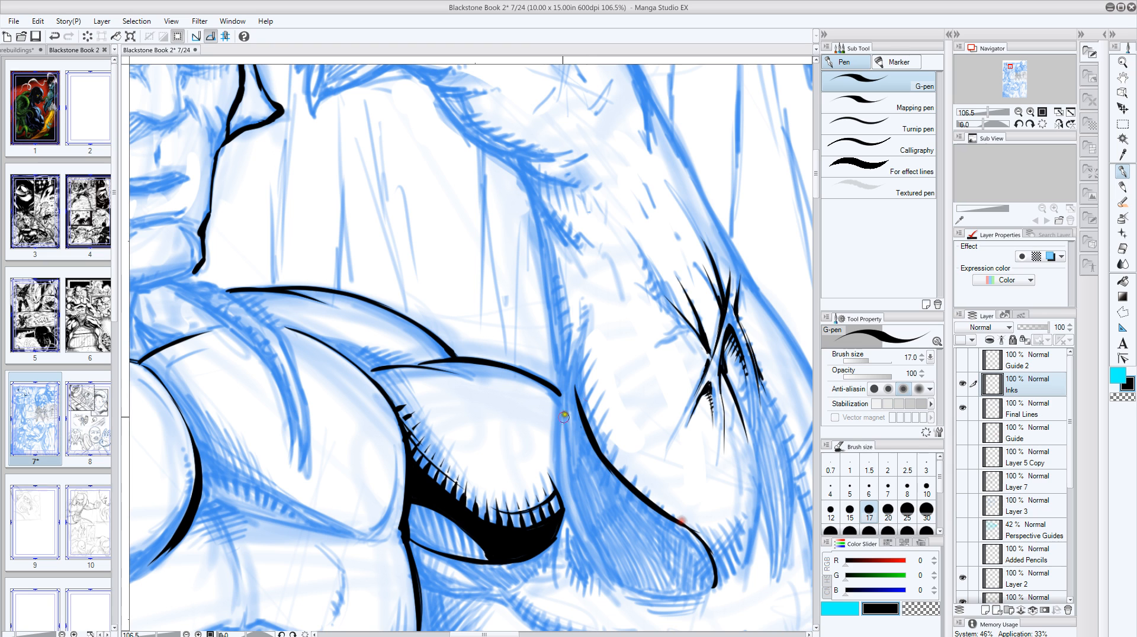
drag(578, 346, 567, 487)
mouse_move(564, 406)
mouse_down()
mouse_move(566, 486)
mouse_move(602, 563)
mouse_move(675, 597)
mouse_move(714, 586)
mouse_move(714, 562)
mouse_up()
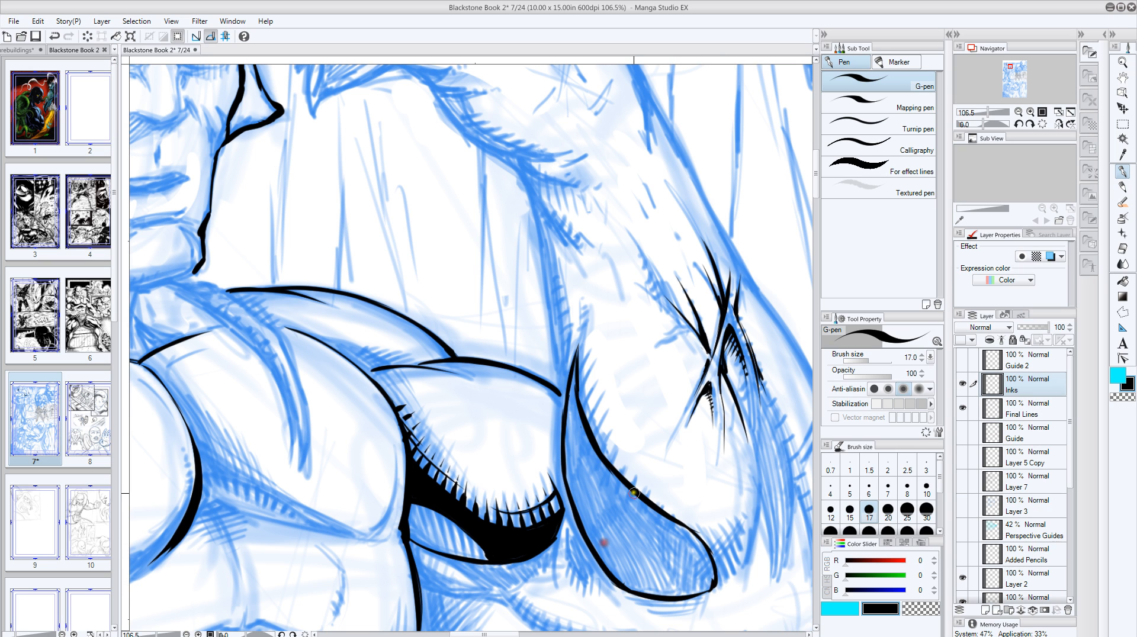
click(1122, 281)
click(588, 482)
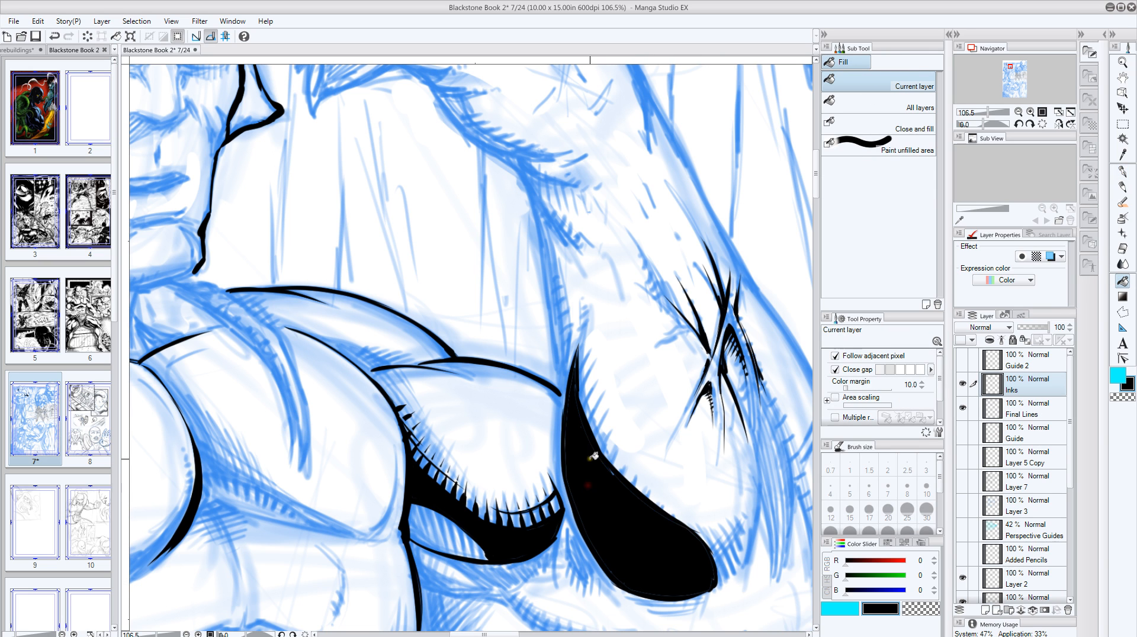
Ink short tapered feathering strokes along the upper edge of the raised arm's black elbow shadow with the G-pen.
click(1122, 172)
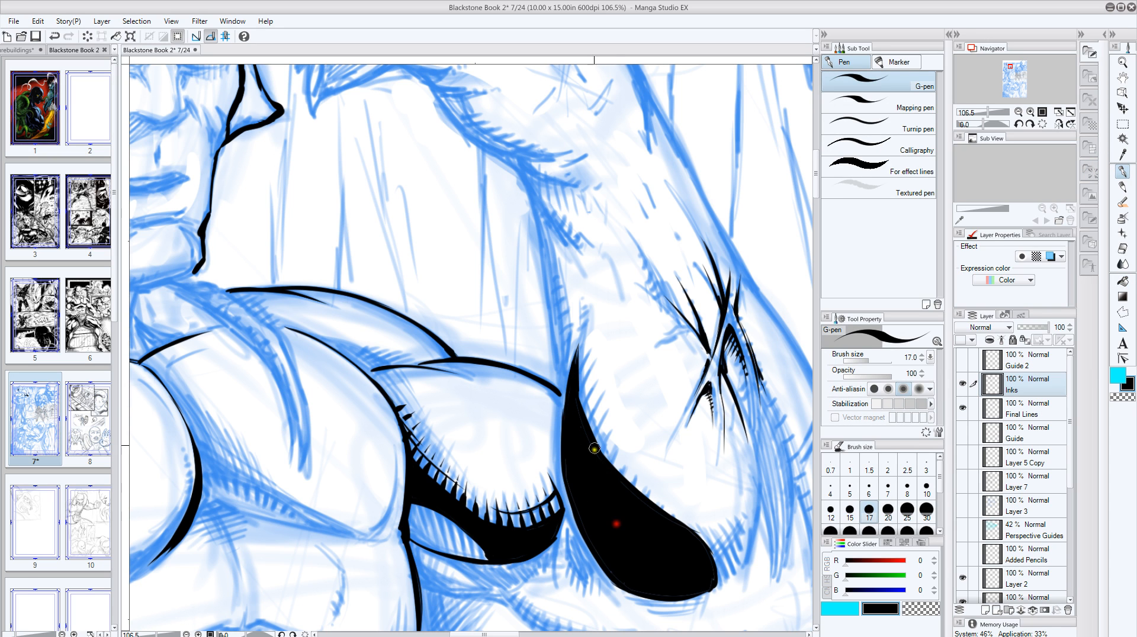
drag(575, 381, 596, 346)
drag(580, 396, 606, 361)
drag(581, 420, 605, 371)
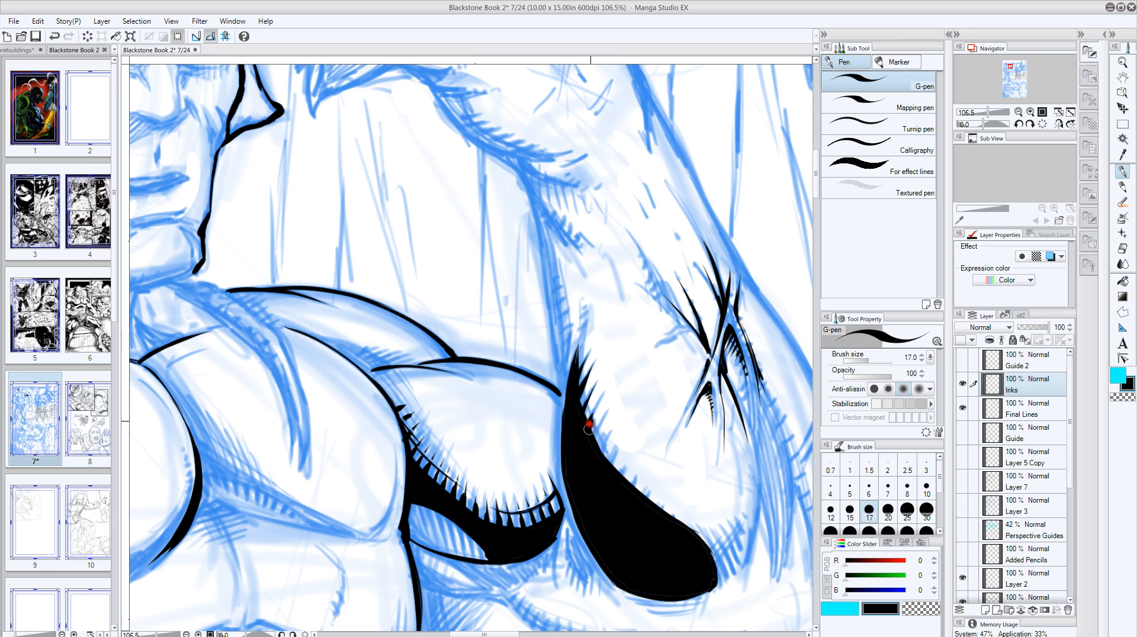
mouse_move(606, 465)
mouse_down()
mouse_move(613, 435)
mouse_move(621, 441)
mouse_up()
mouse_move(628, 484)
mouse_down()
mouse_move(627, 468)
mouse_move(663, 477)
mouse_move(681, 500)
mouse_up()
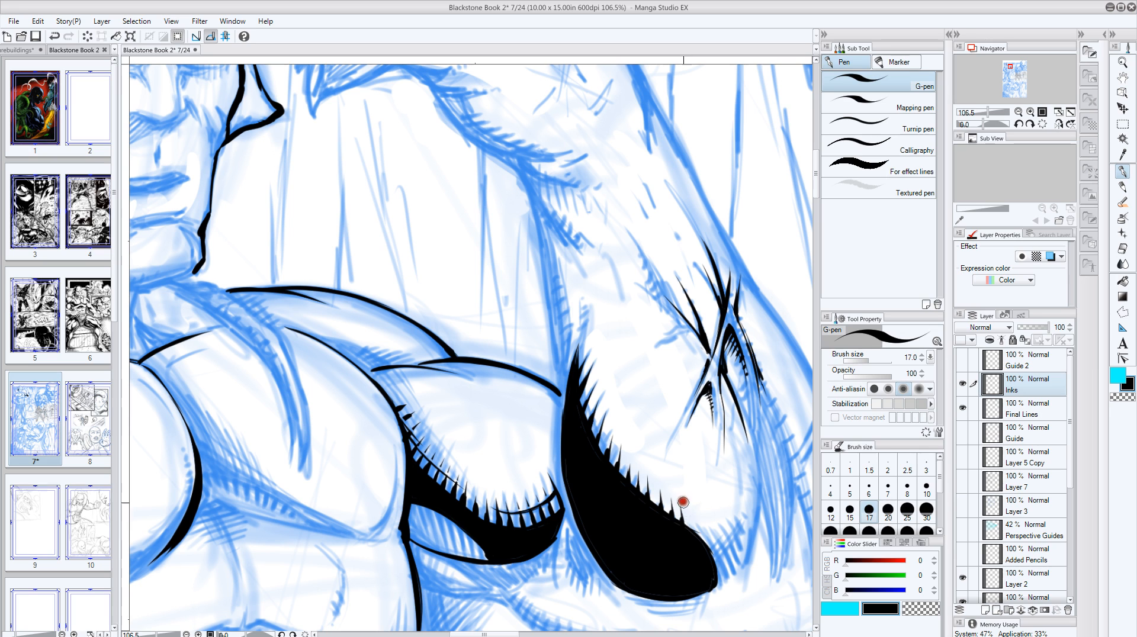
mouse_move(692, 538)
mouse_down()
mouse_move(688, 516)
mouse_move(698, 528)
mouse_up()
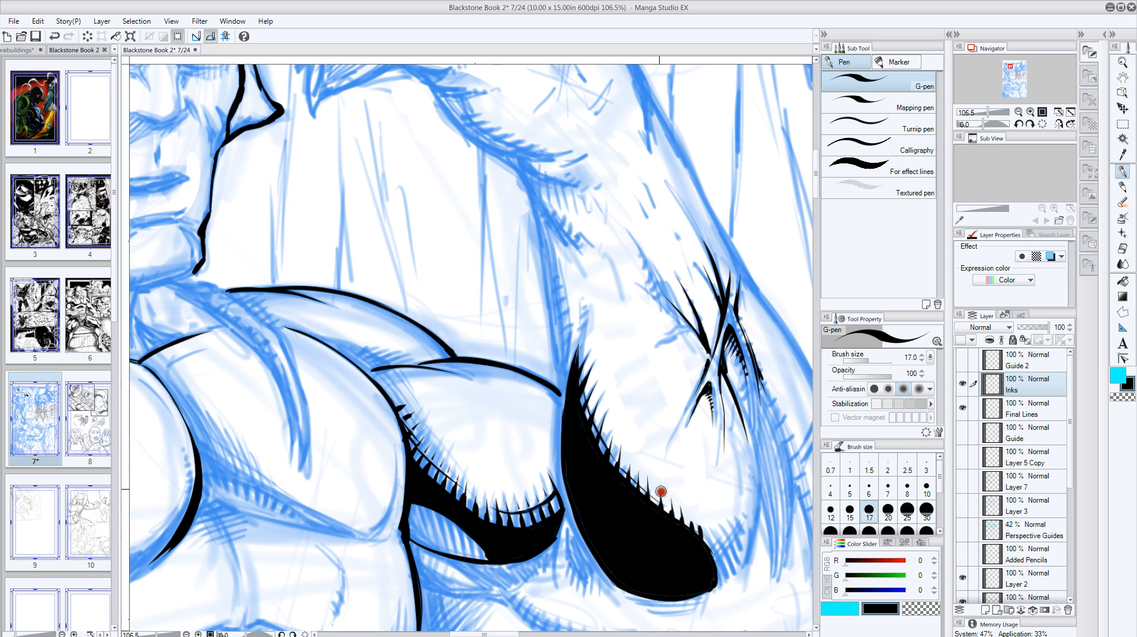
Cut thin light lines through the black elbow shadow with the transparent color and touch up the shadow's edge in black.
click(1123, 397)
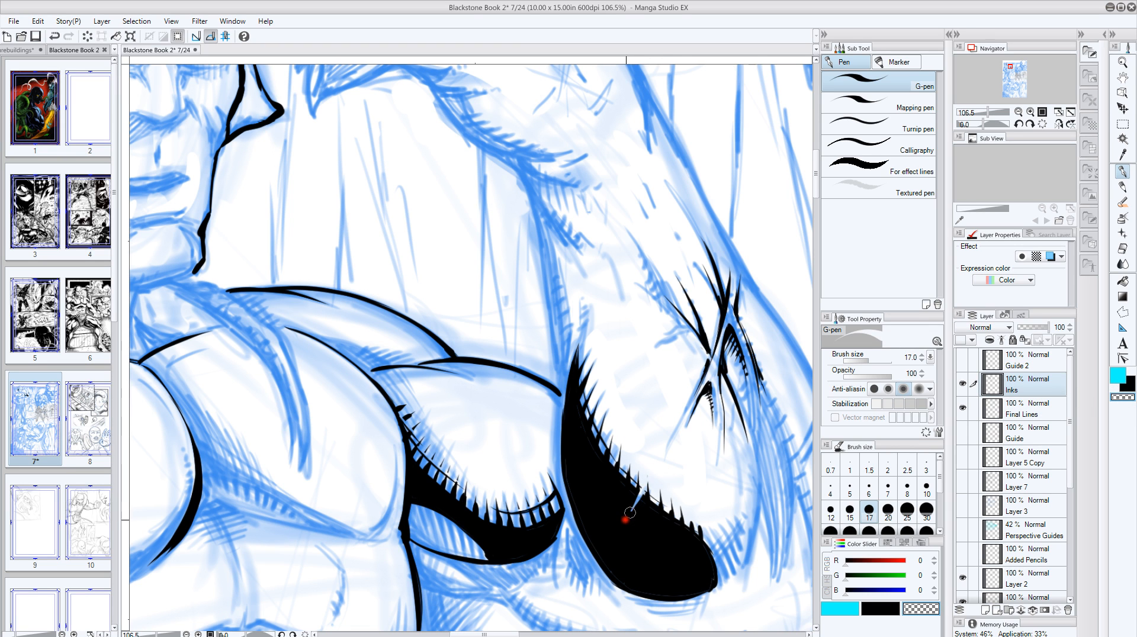
drag(627, 520, 611, 572)
drag(638, 501, 652, 469)
drag(628, 469, 622, 524)
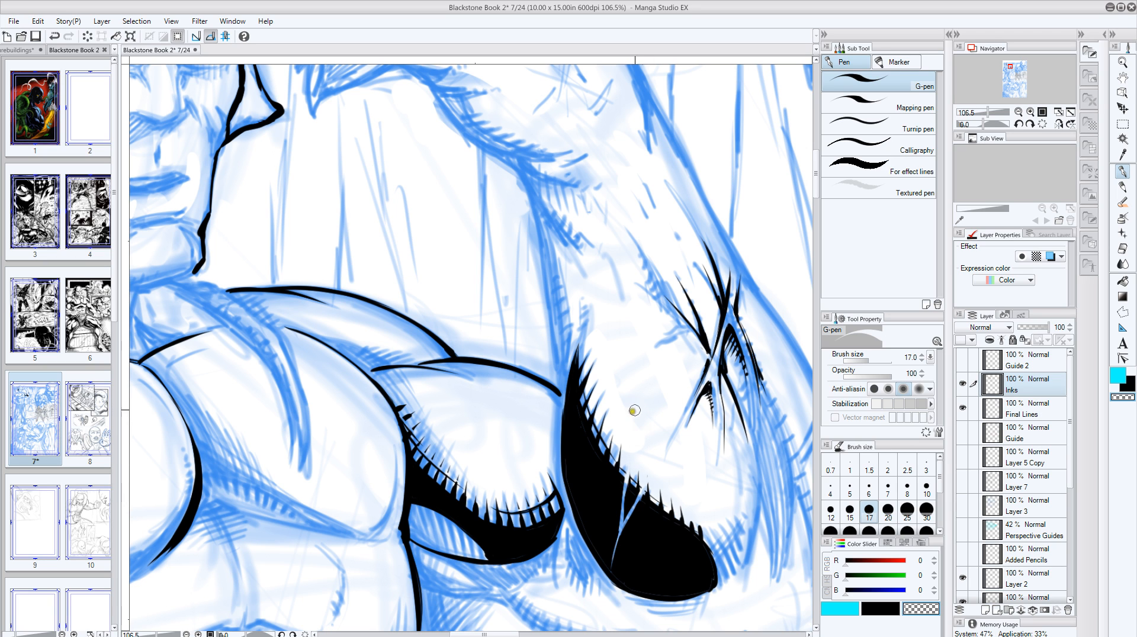
click(1127, 385)
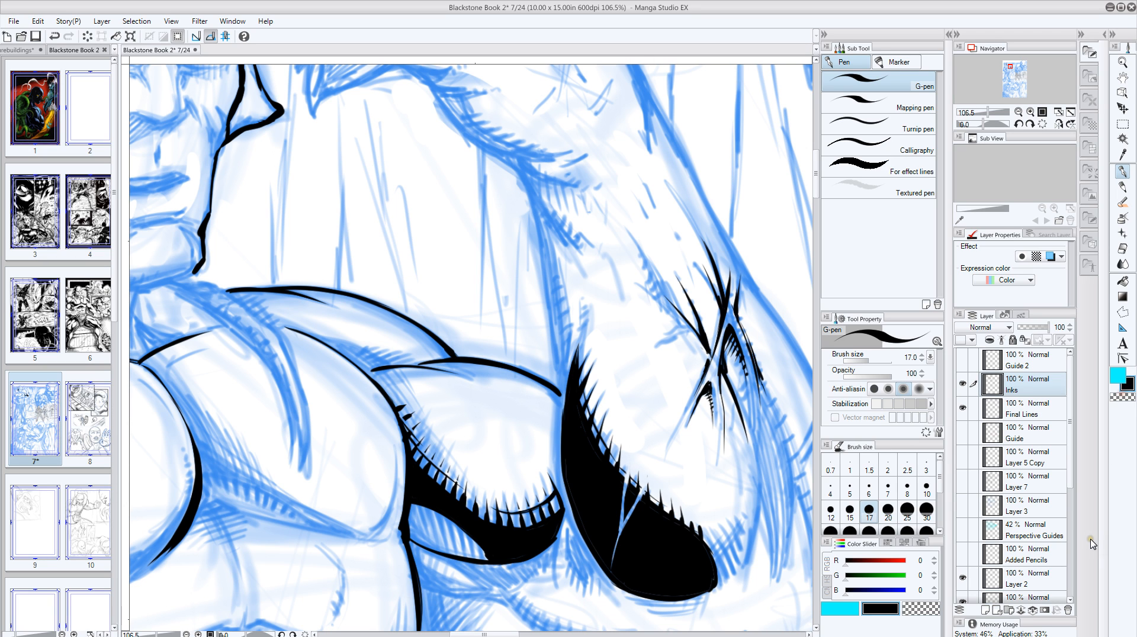
drag(627, 481, 645, 422)
mouse_move(641, 499)
mouse_down()
mouse_move(656, 471)
mouse_move(633, 514)
mouse_move(661, 462)
mouse_move(626, 463)
mouse_move(622, 478)
mouse_move(631, 429)
mouse_up()
Examine the inked figure, the horned face and clawed hand, and the rest of the page at various zoom levels.
click(1122, 61)
drag(512, 296, 474, 295)
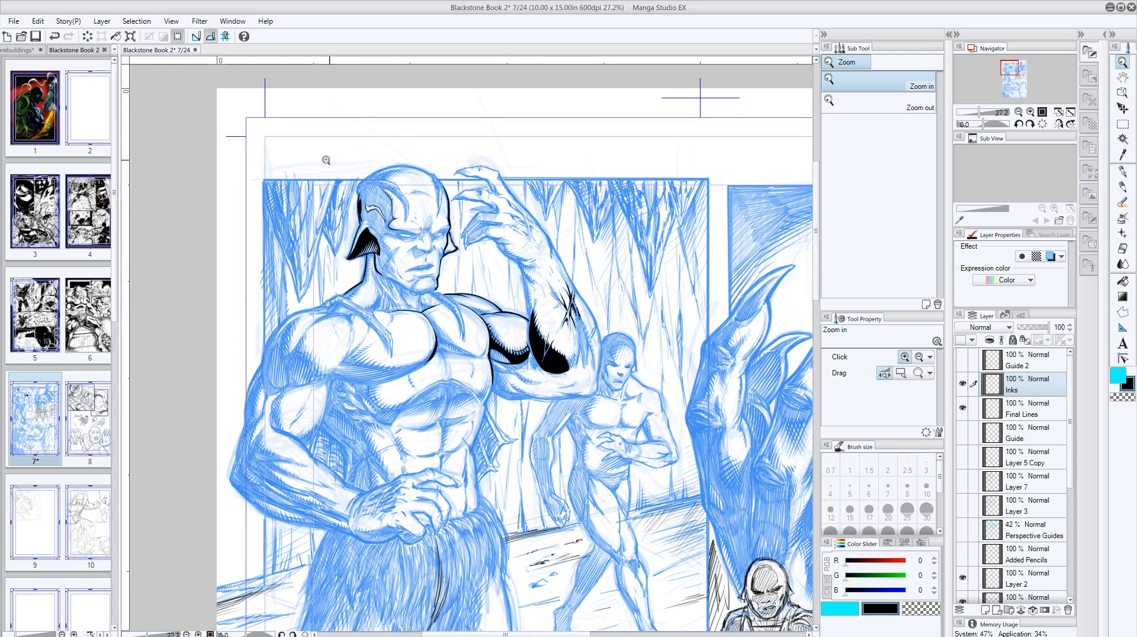
drag(396, 173, 400, 155)
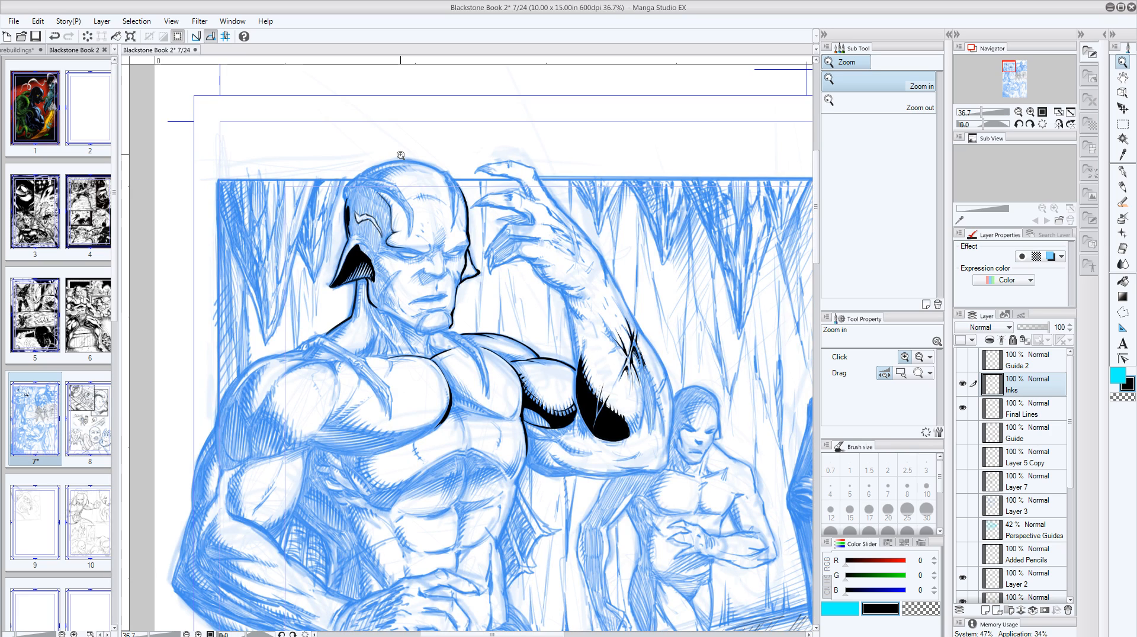
drag(551, 306, 430, 275)
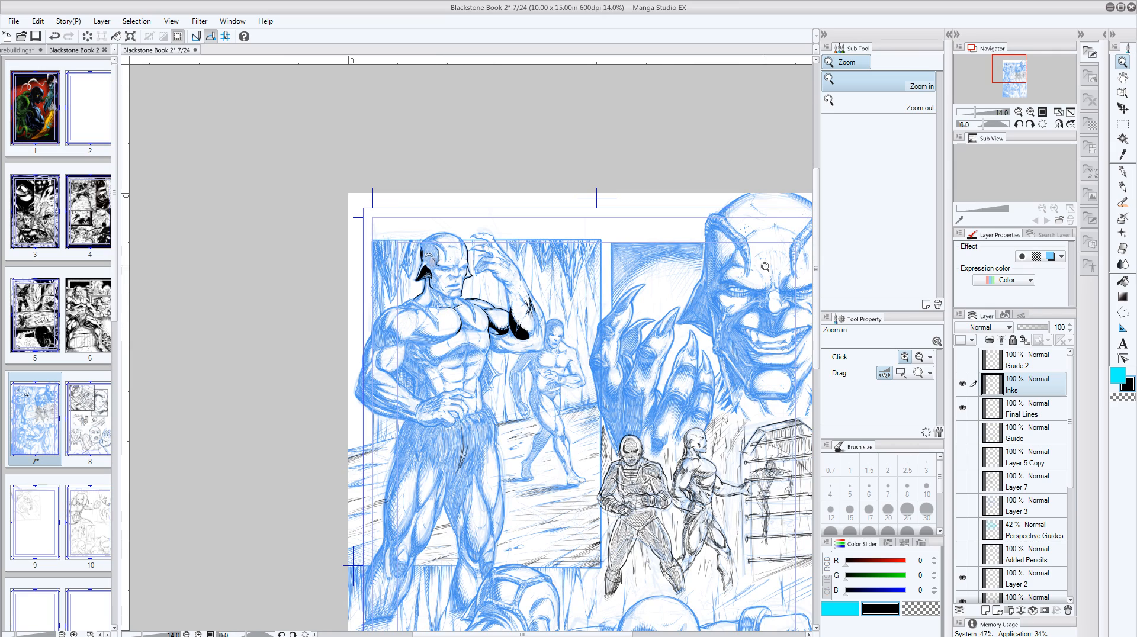
click(735, 282)
drag(736, 282, 773, 281)
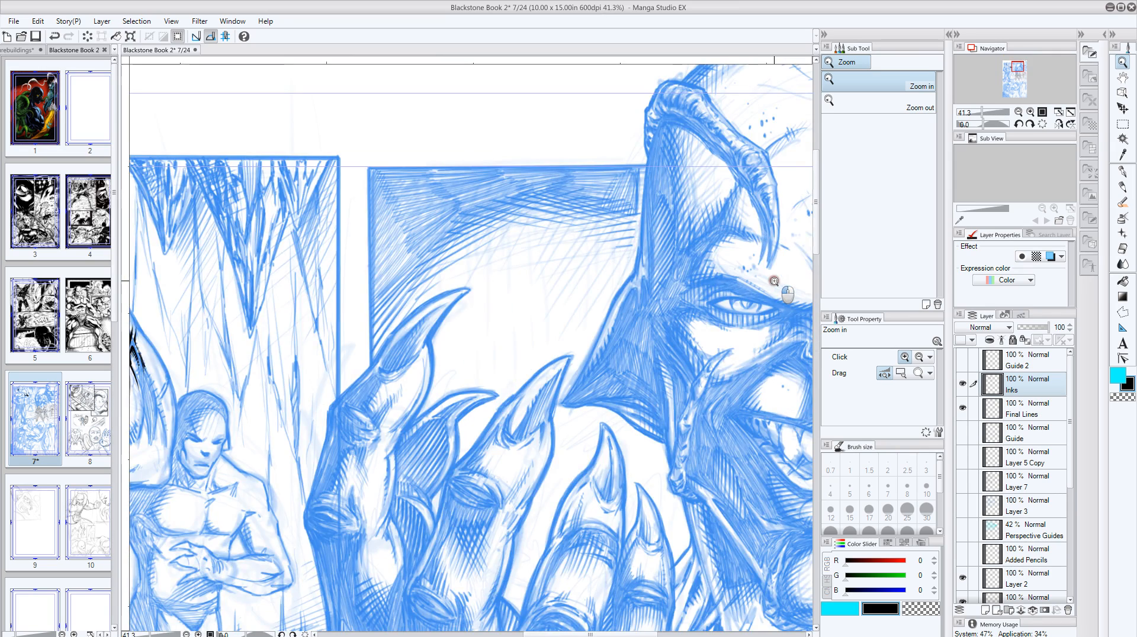
scroll(774, 281, down, 6)
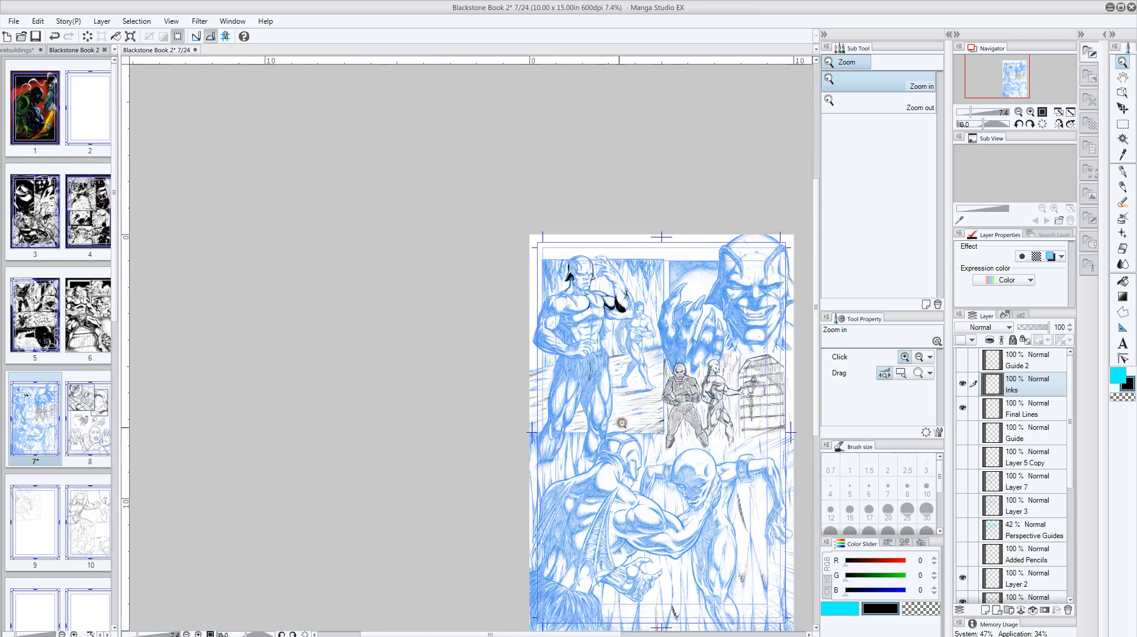
scroll(607, 502, up, 1)
scroll(656, 497, down, 5)
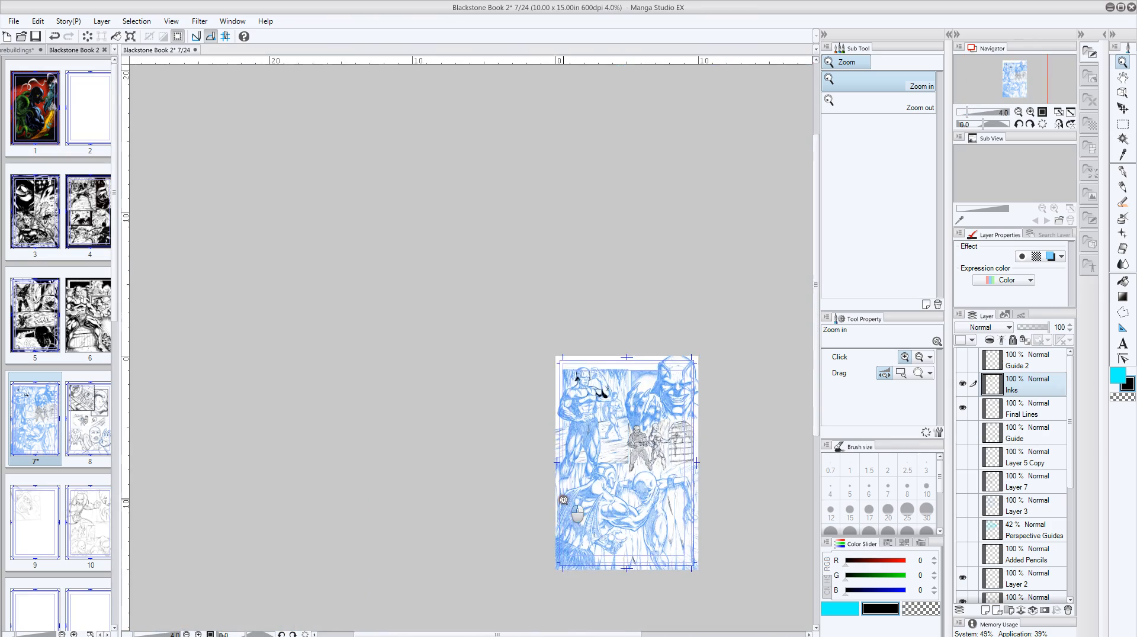
scroll(656, 497, up, 5)
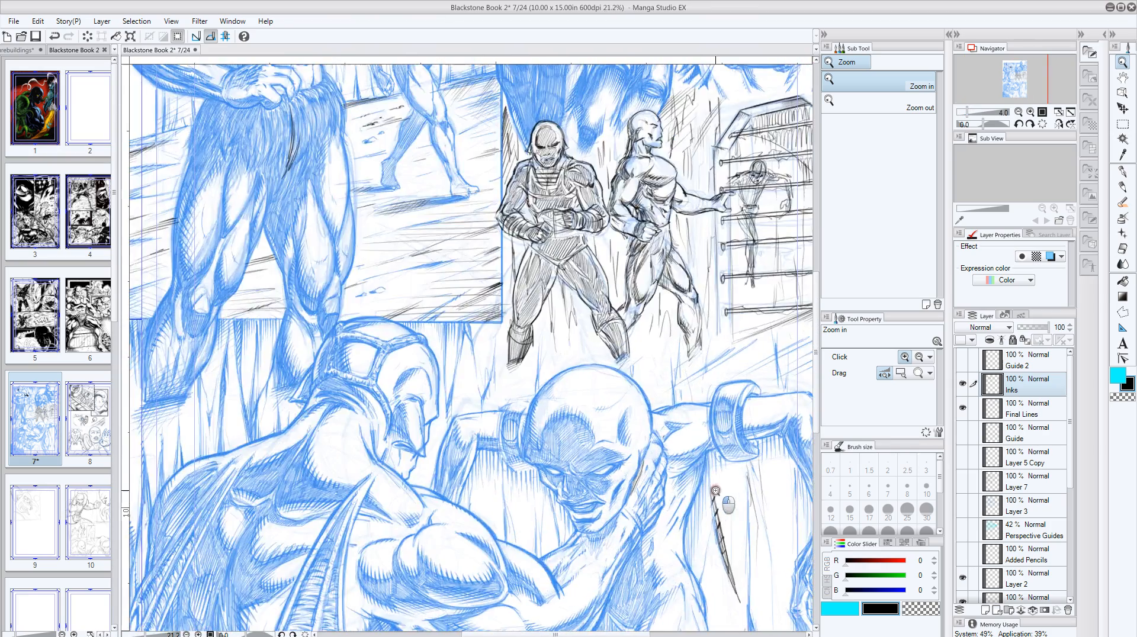
scroll(566, 204, up, 1)
scroll(567, 161, up, 2)
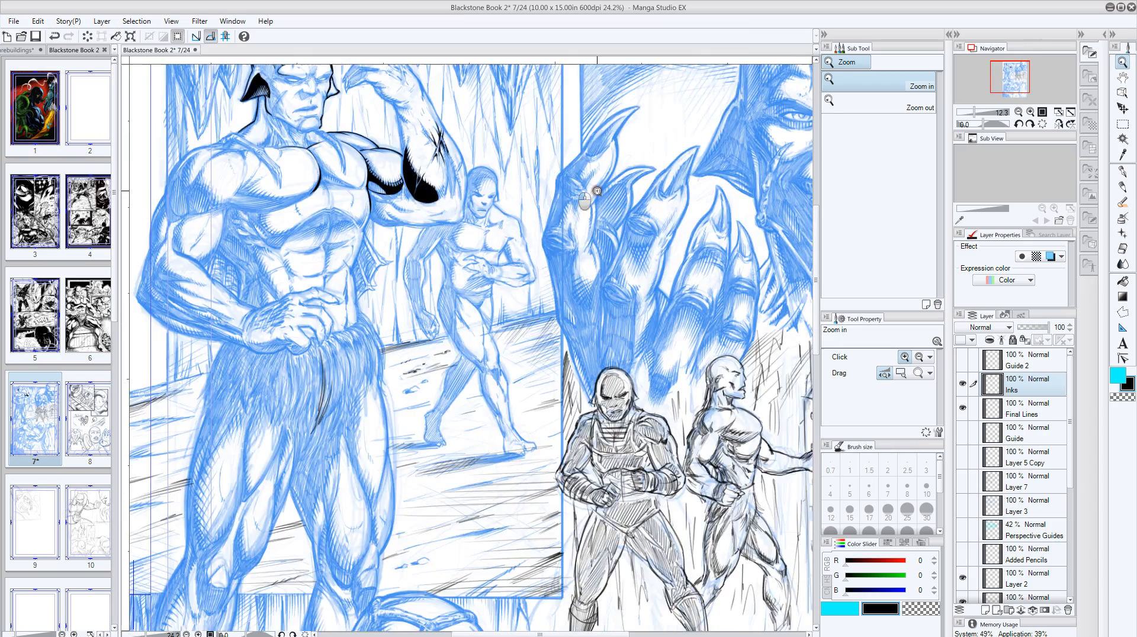
scroll(476, 202, down, 4)
scroll(414, 115, up, 2)
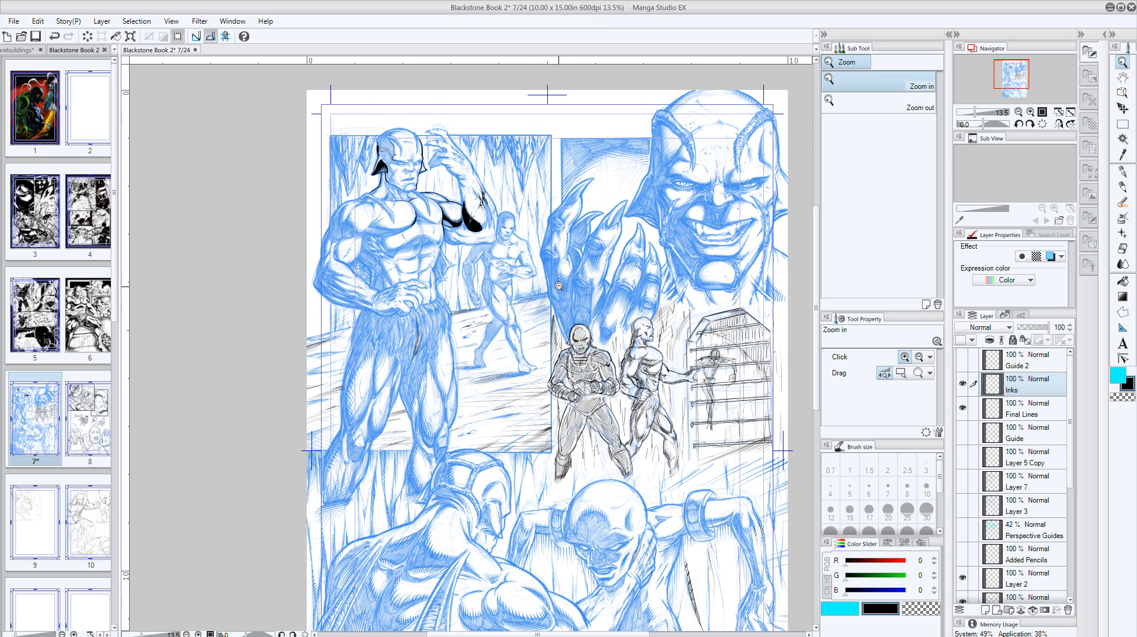
scroll(541, 298, down, 1)
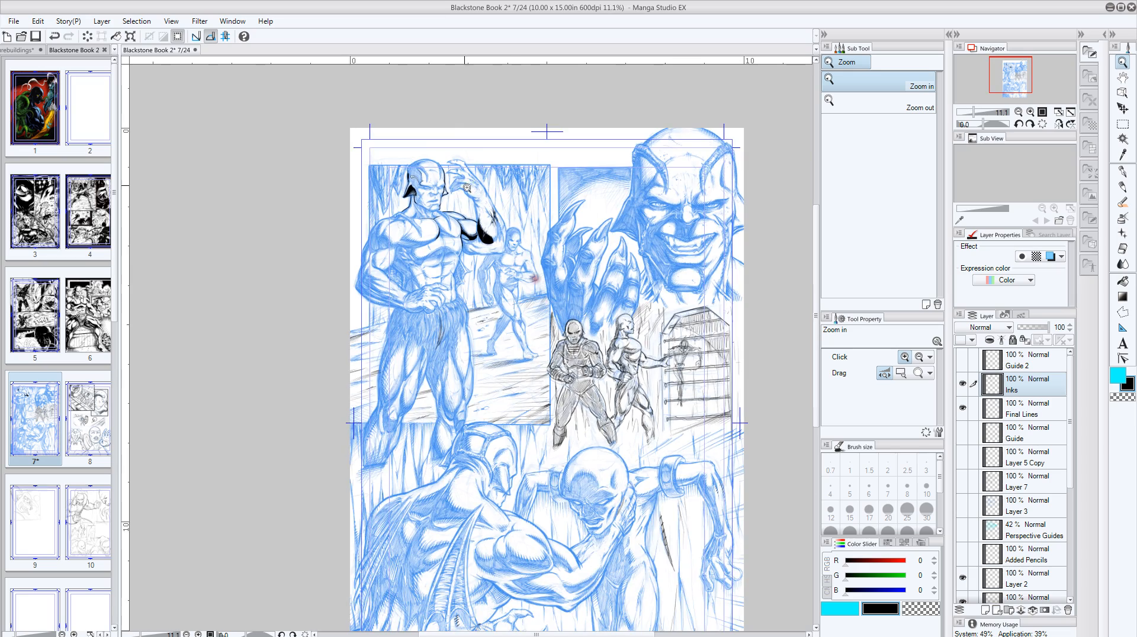
Zoom in on the first panel's large figure and rotate the canvas view slightly.
drag(423, 192, 460, 208)
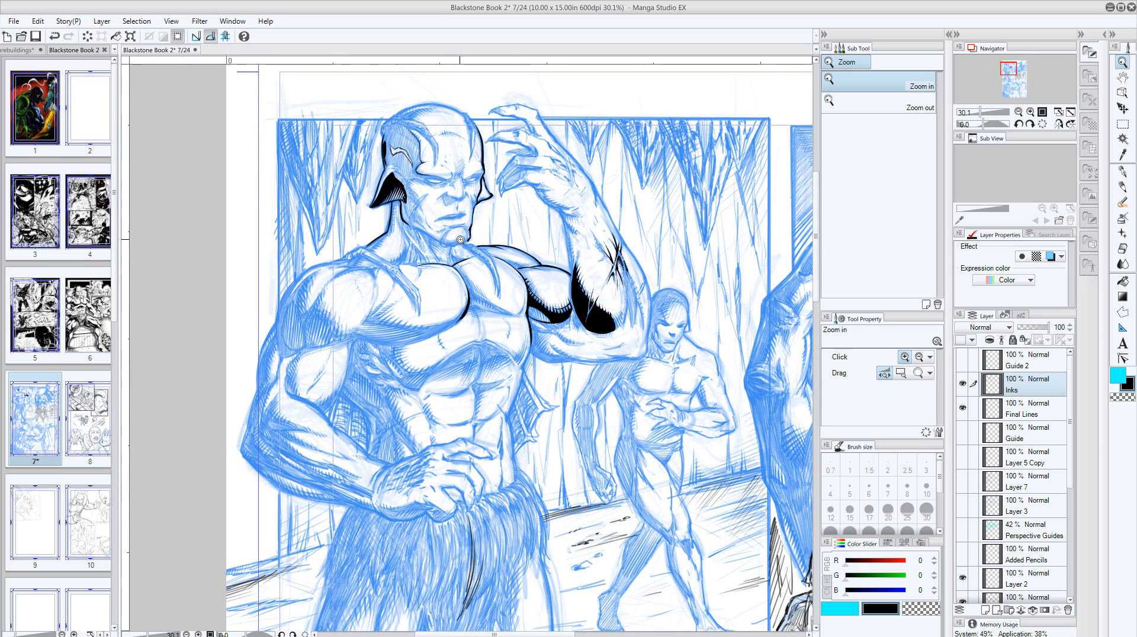
key(r)
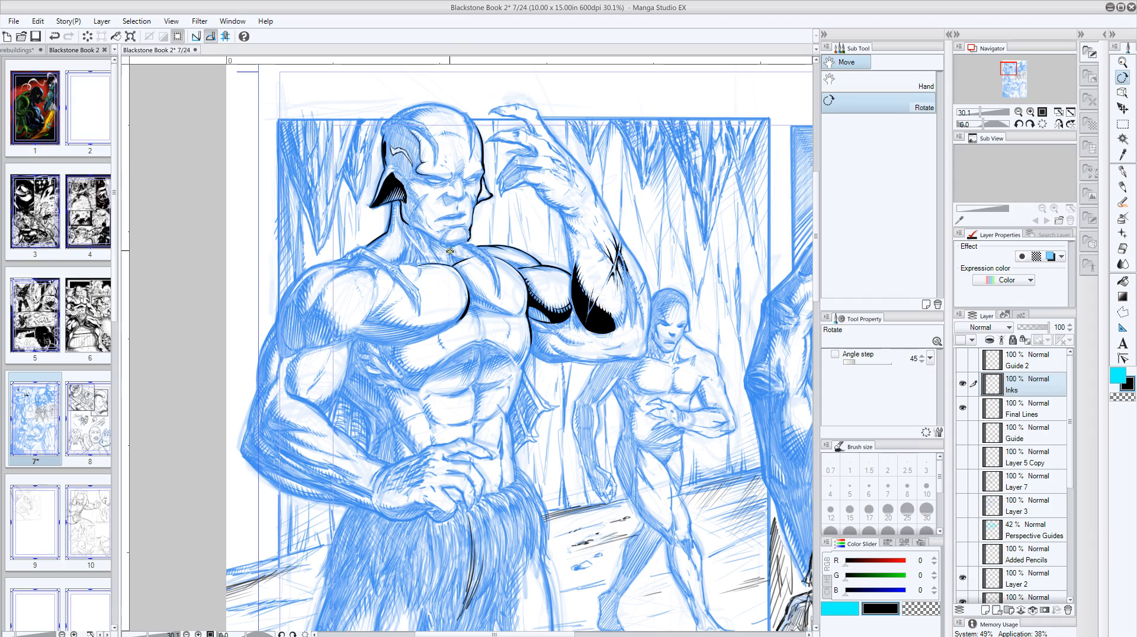
drag(434, 237, 387, 204)
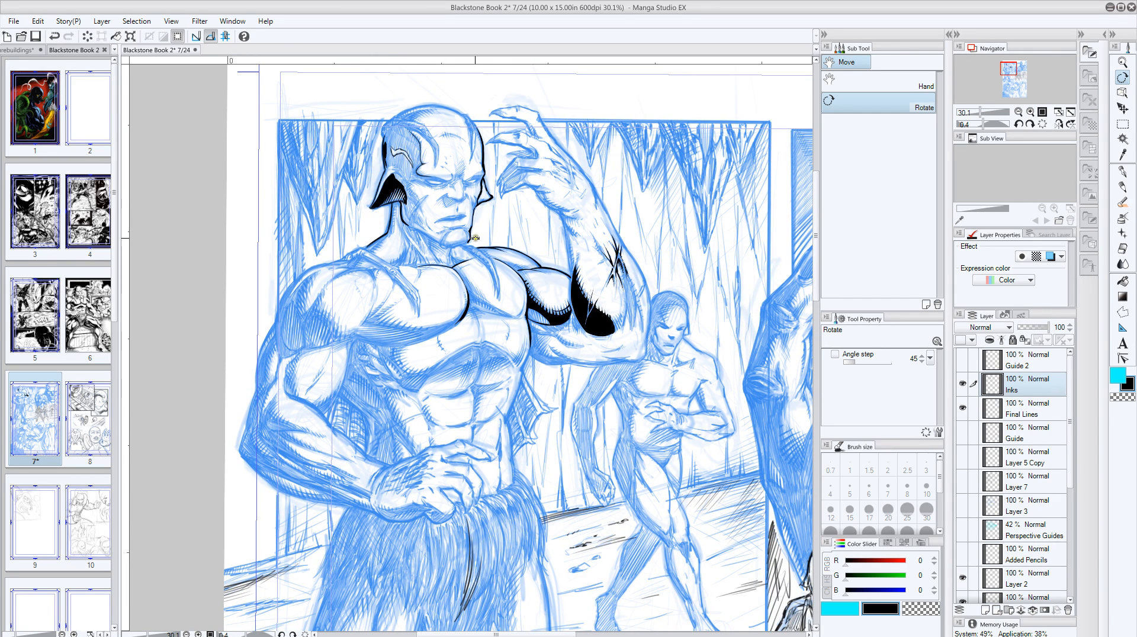
Switch back and forth between the G-pen and the Darker pencil, ending with the G-pen active.
key(space)
drag(483, 302, 336, 224)
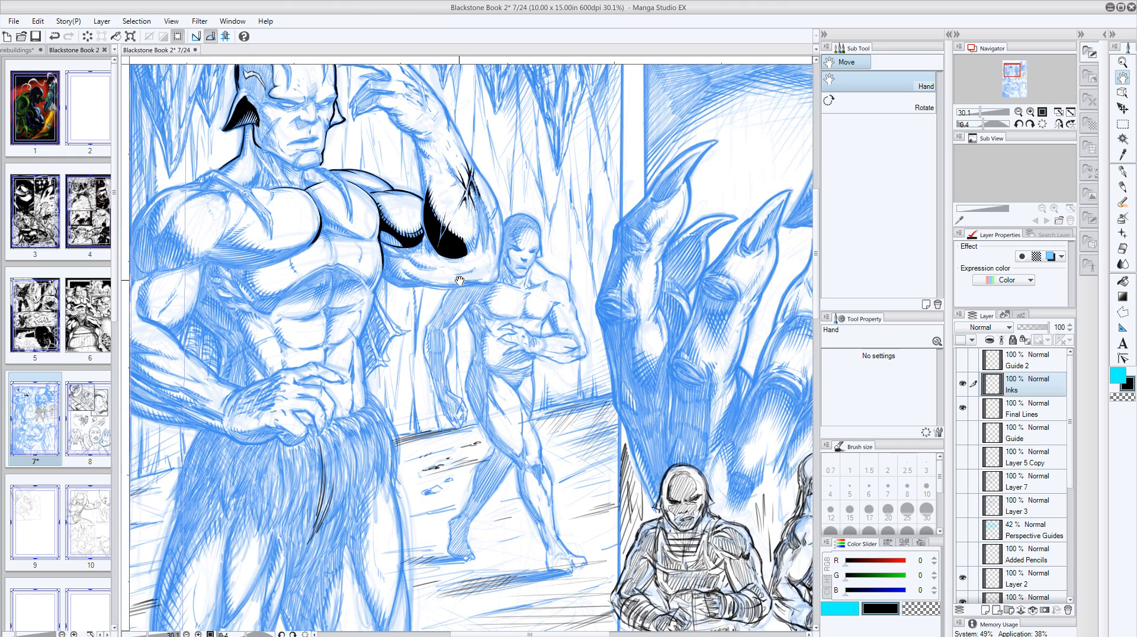
drag(460, 281, 368, 310)
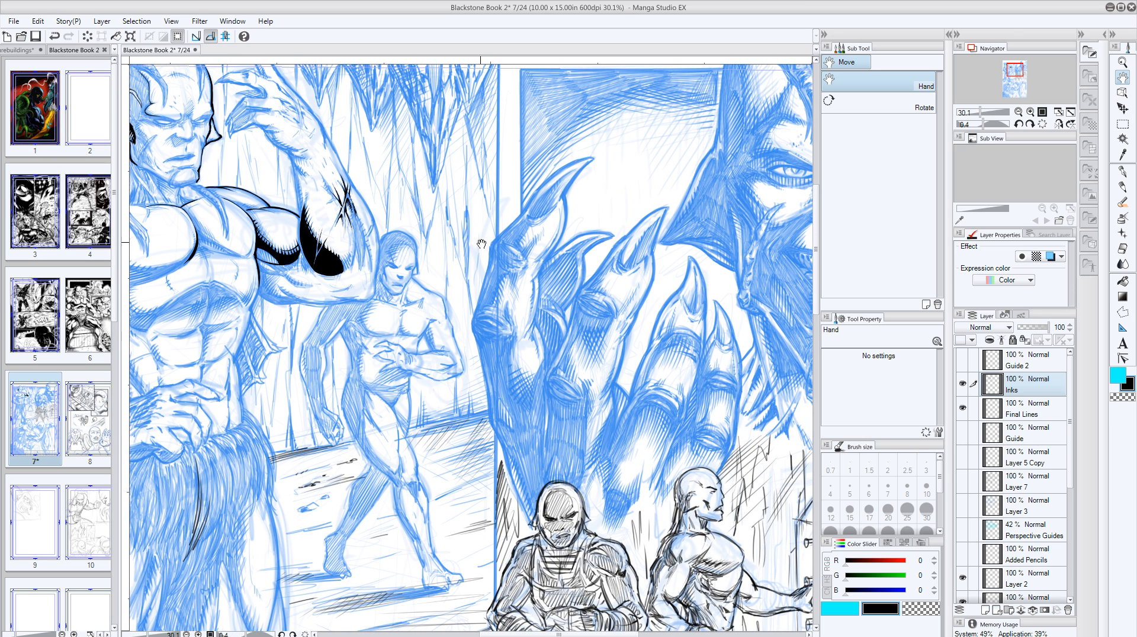
key(p)
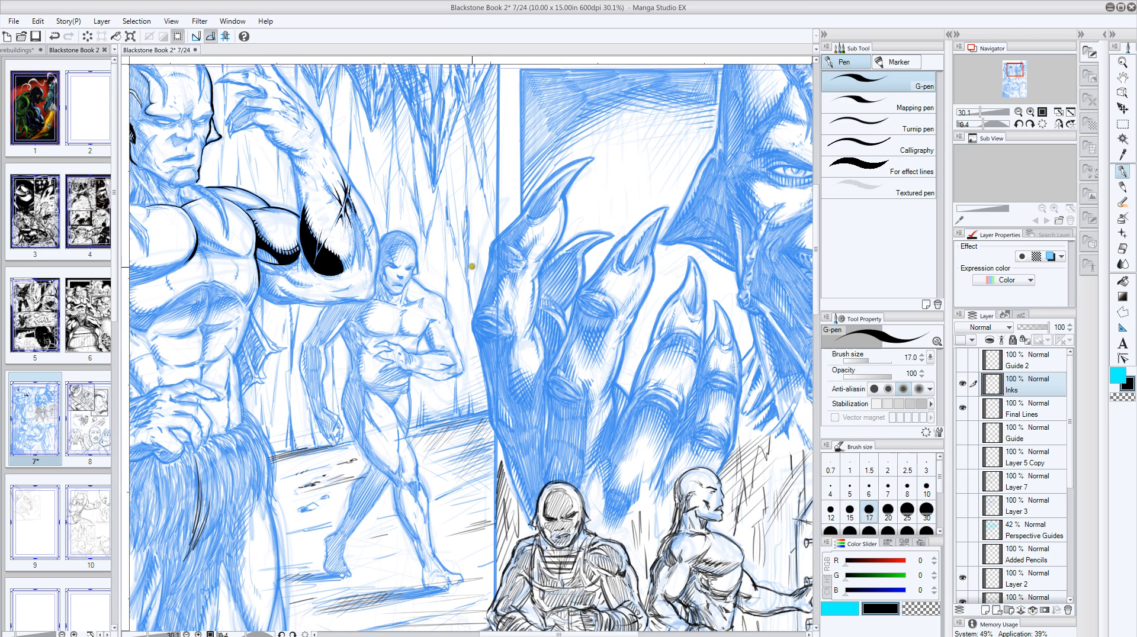
key(p)
key(p)
key(p)
key(p)
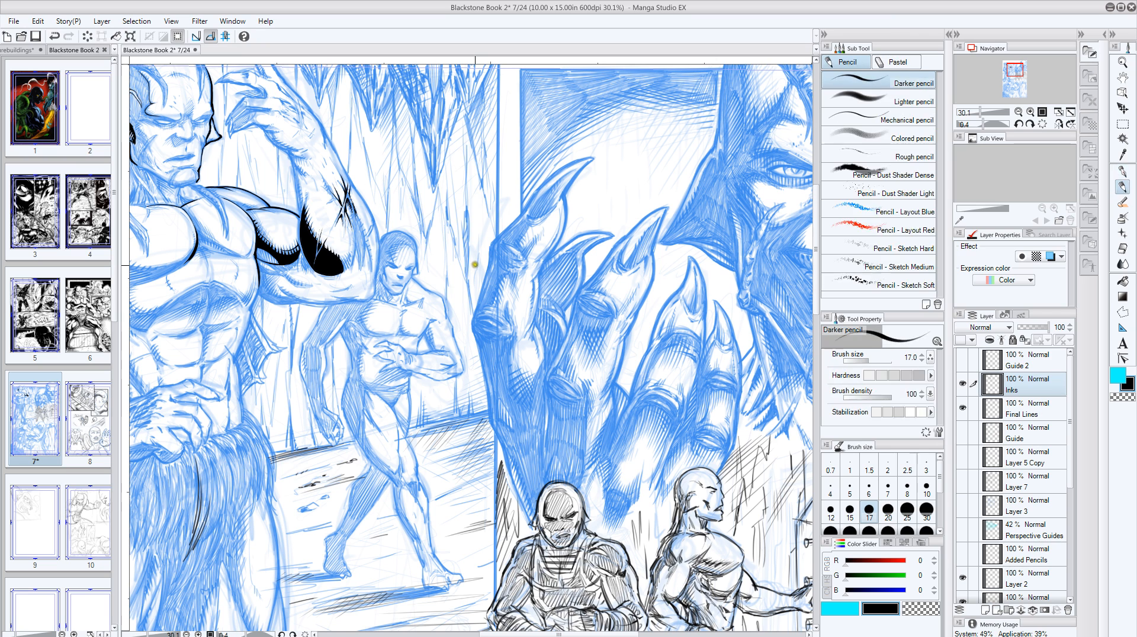
key(p)
key(p)
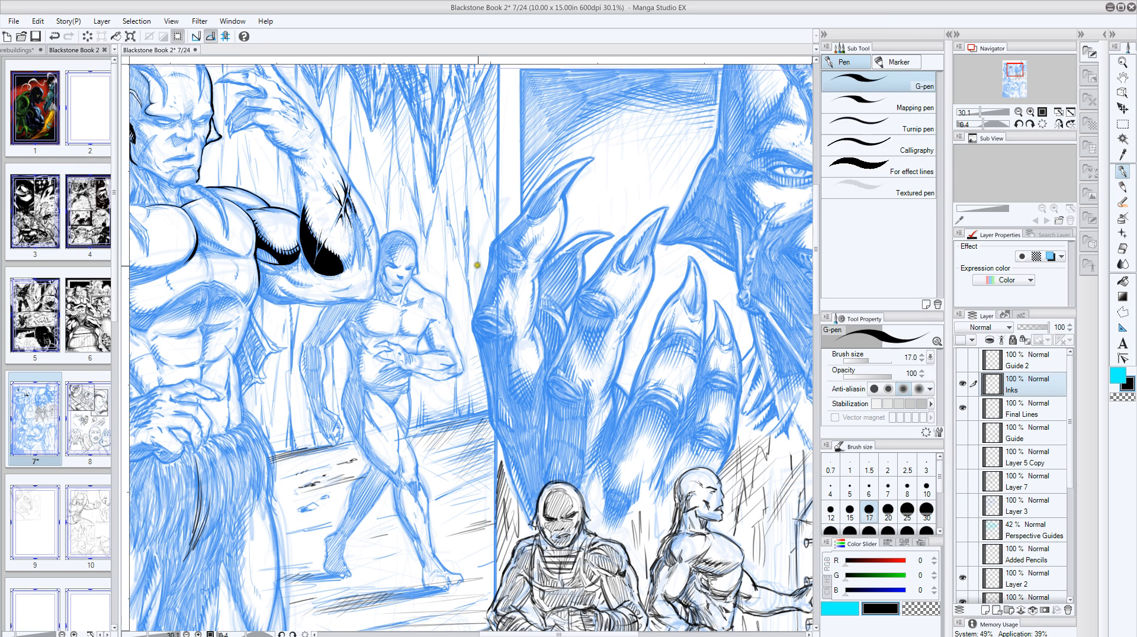
key(p)
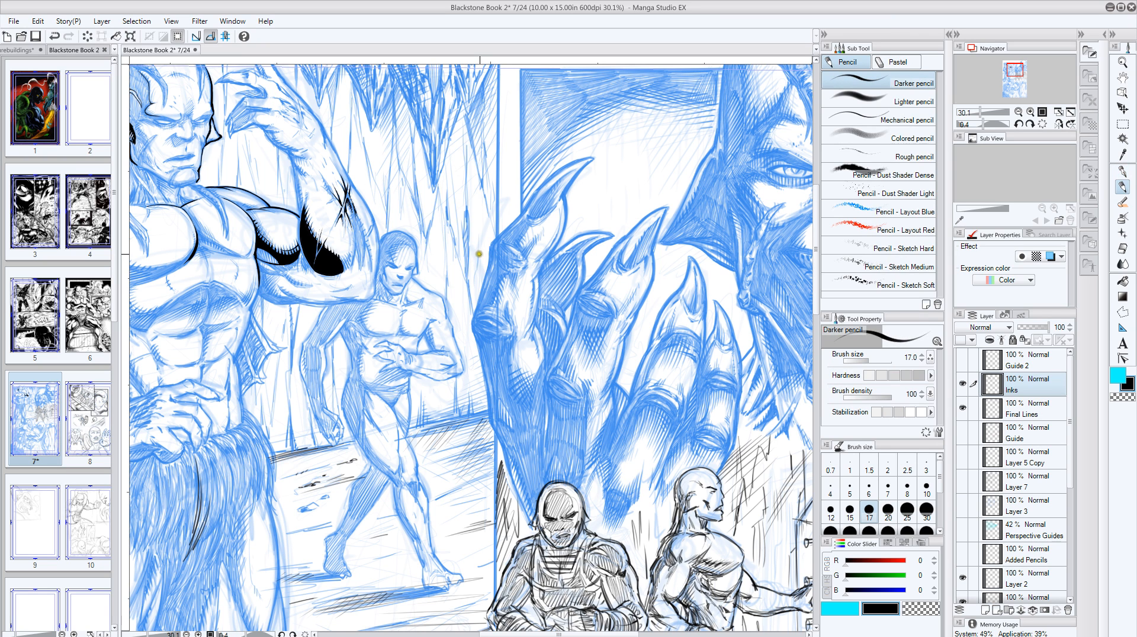
key(p)
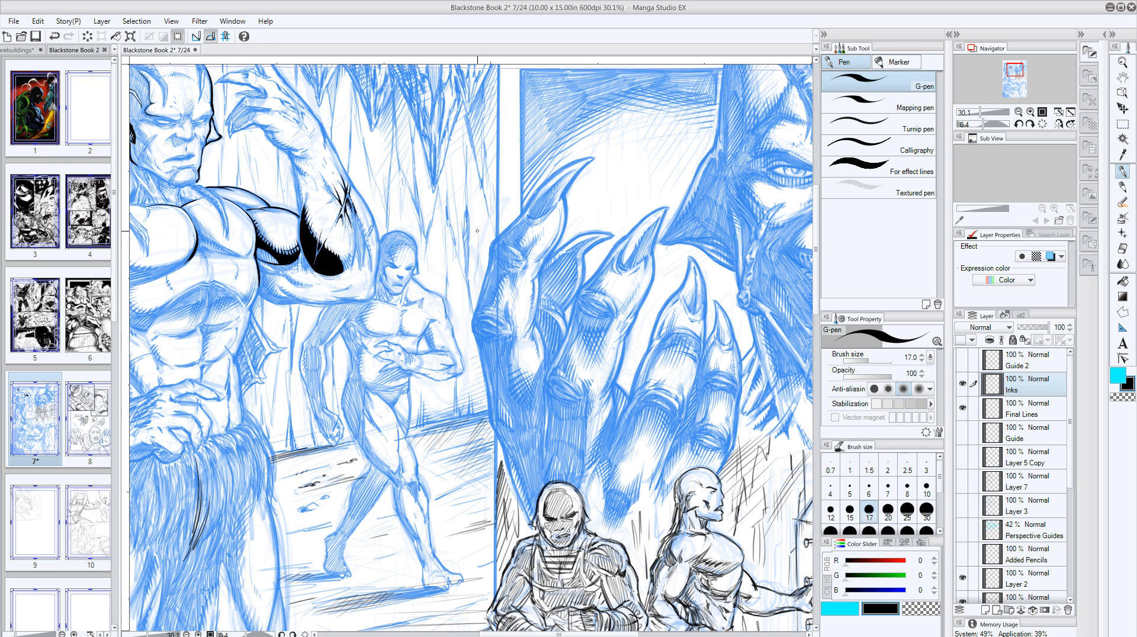
Ink the long black contours along both sides of the central finger on the second panel's clawed hand with the G-pen.
click(1124, 63)
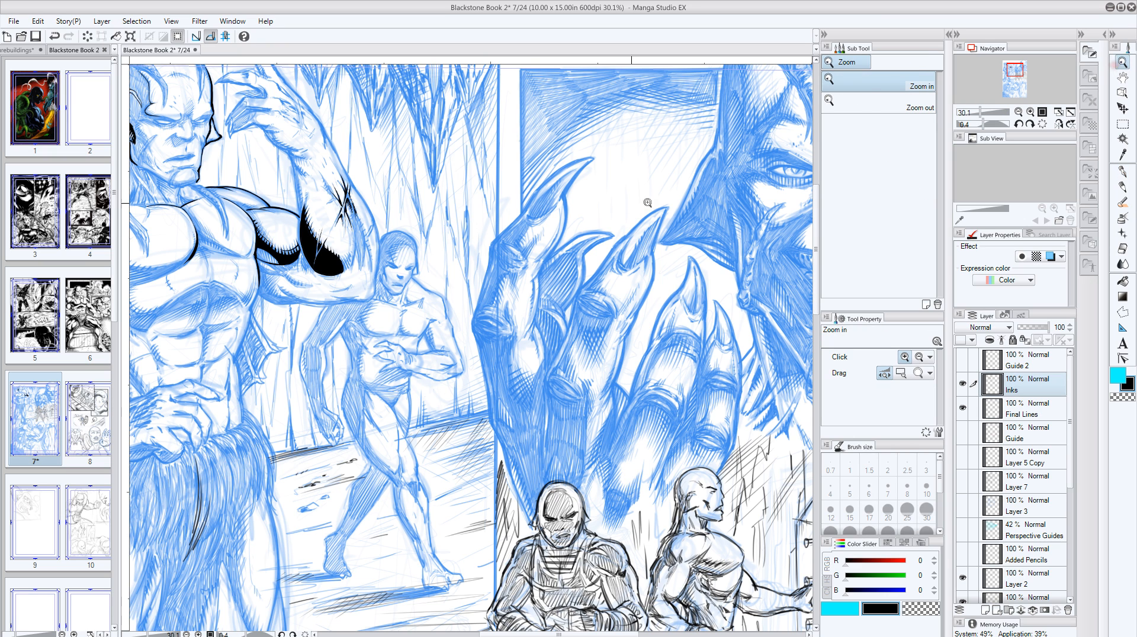
drag(494, 234, 490, 235)
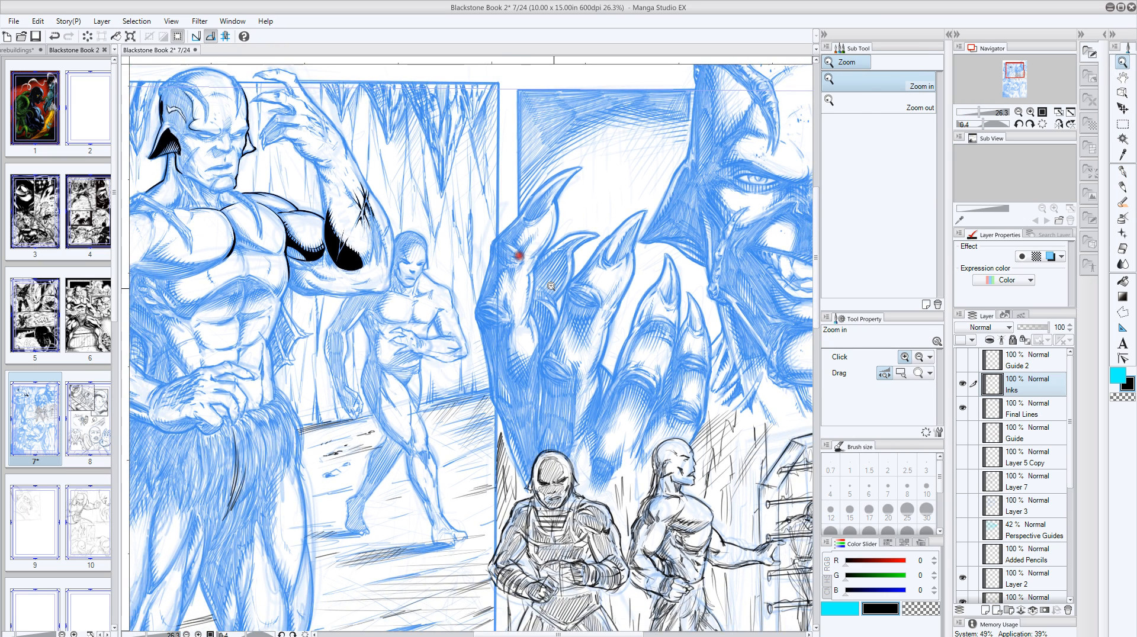
drag(555, 293, 571, 282)
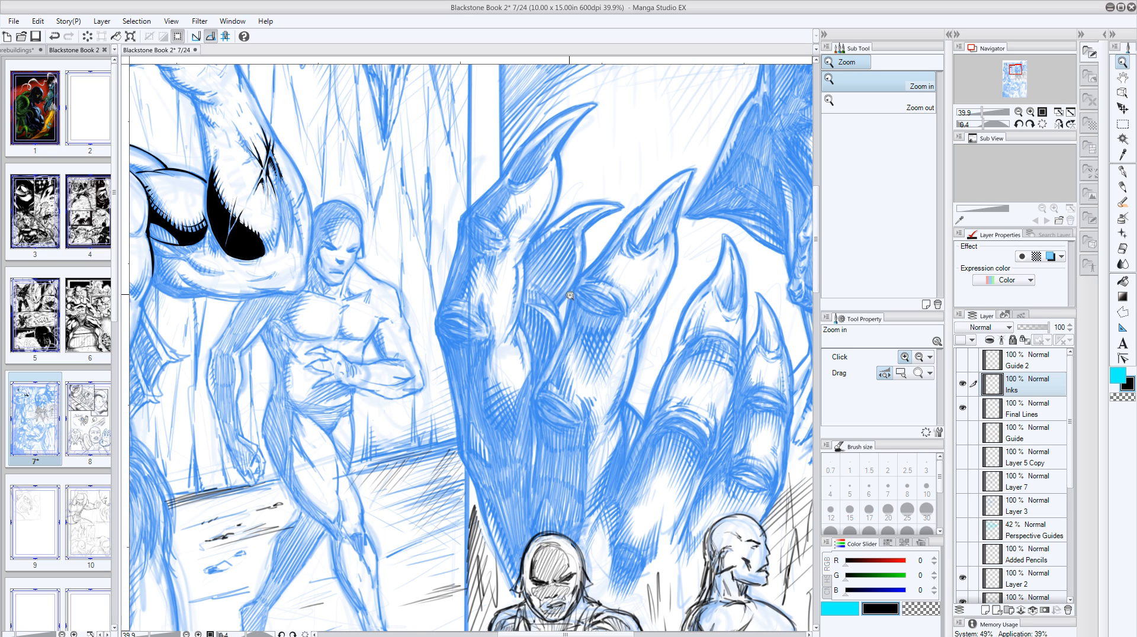
click(1121, 171)
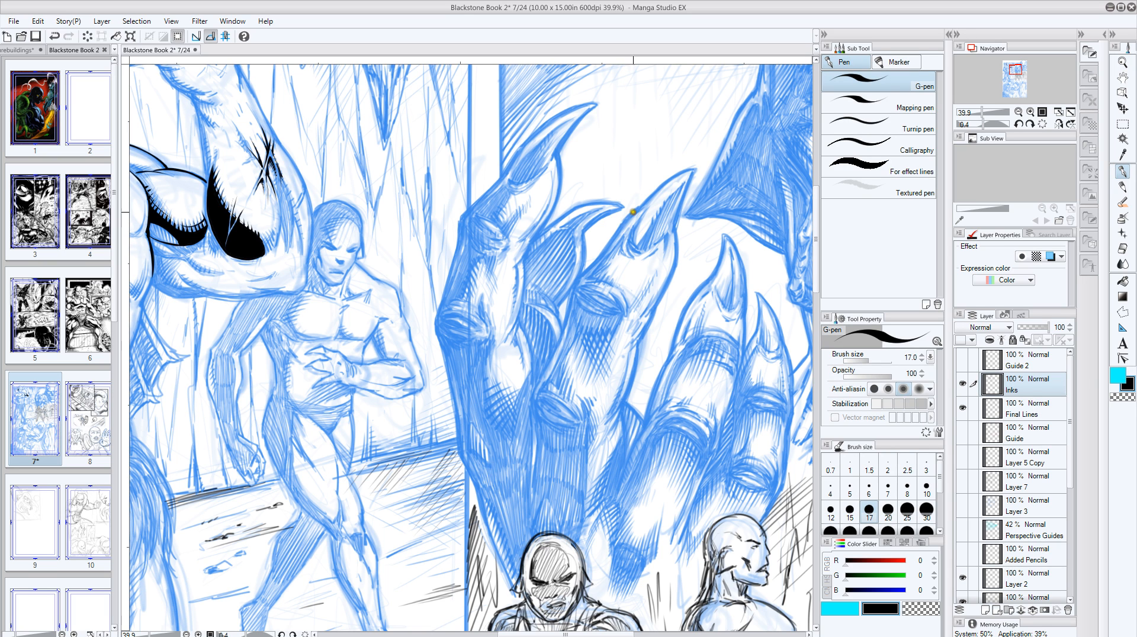
mouse_move(623, 225)
mouse_down()
mouse_move(564, 297)
mouse_move(578, 281)
mouse_move(528, 414)
mouse_move(528, 402)
mouse_move(529, 481)
mouse_up()
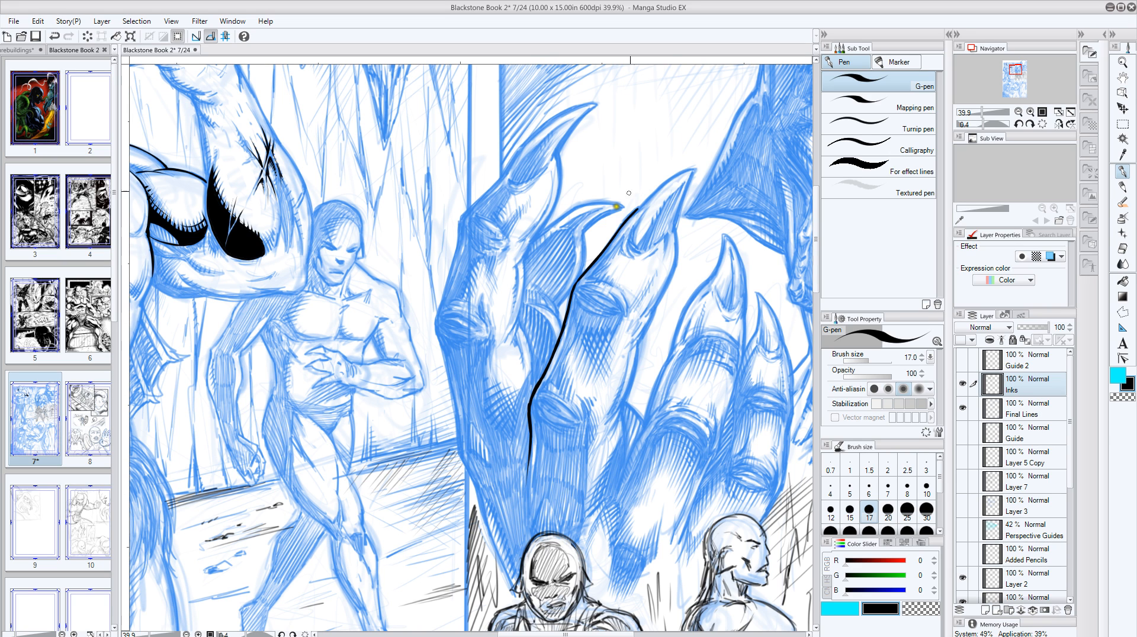
mouse_move(675, 229)
mouse_down()
mouse_move(650, 310)
mouse_move(669, 277)
mouse_move(606, 425)
mouse_move(622, 402)
mouse_move(606, 435)
mouse_move(619, 413)
mouse_move(620, 471)
mouse_up()
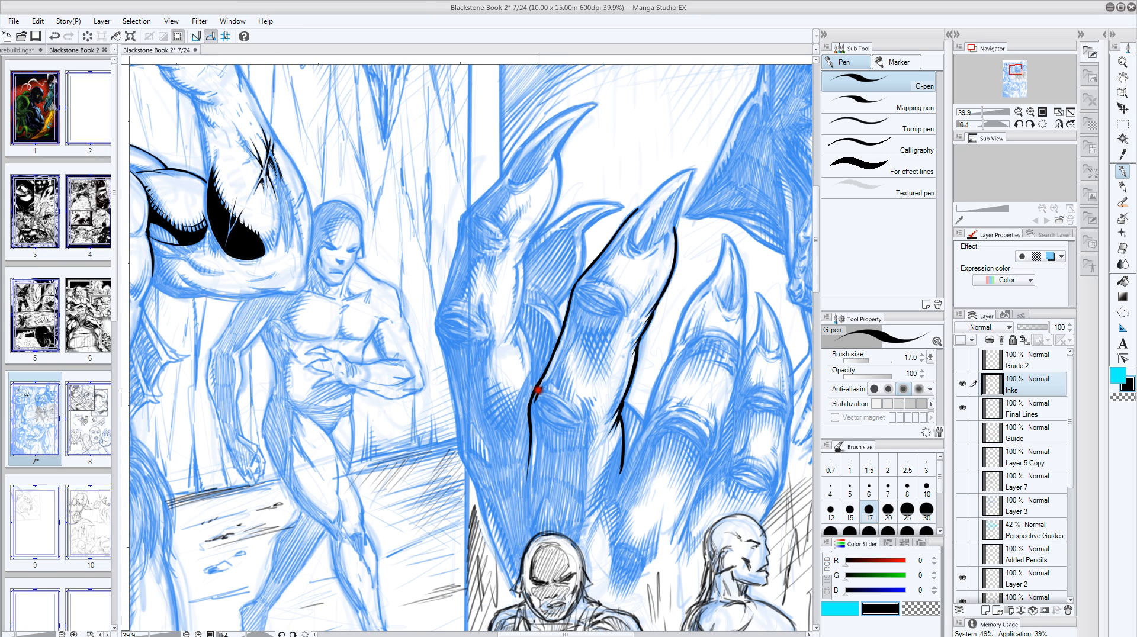
Ink short curved crease strokes at the central finger's lower knuckle and thicken the adjoining contour above it in black.
mouse_move(534, 404)
mouse_down()
mouse_move(537, 419)
mouse_move(572, 431)
mouse_up()
mouse_move(539, 409)
mouse_down()
mouse_move(574, 423)
mouse_move(536, 398)
mouse_move(577, 417)
mouse_move(548, 394)
mouse_up()
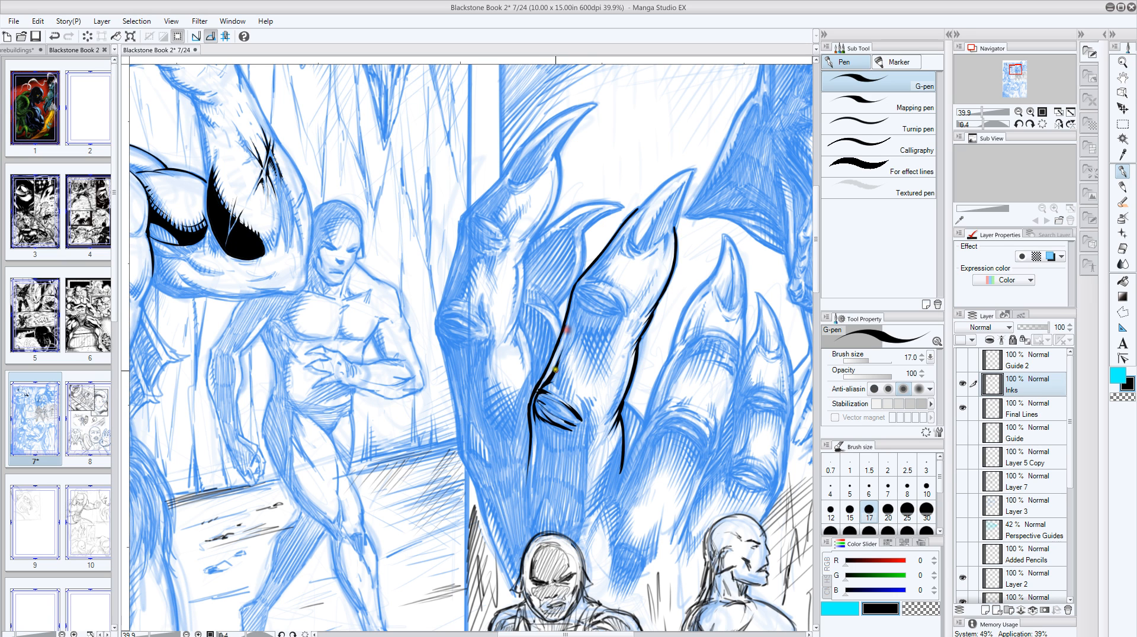
mouse_move(560, 357)
mouse_down()
mouse_move(546, 386)
mouse_move(567, 334)
mouse_up()
drag(550, 375, 568, 325)
click(1123, 62)
drag(506, 274, 488, 269)
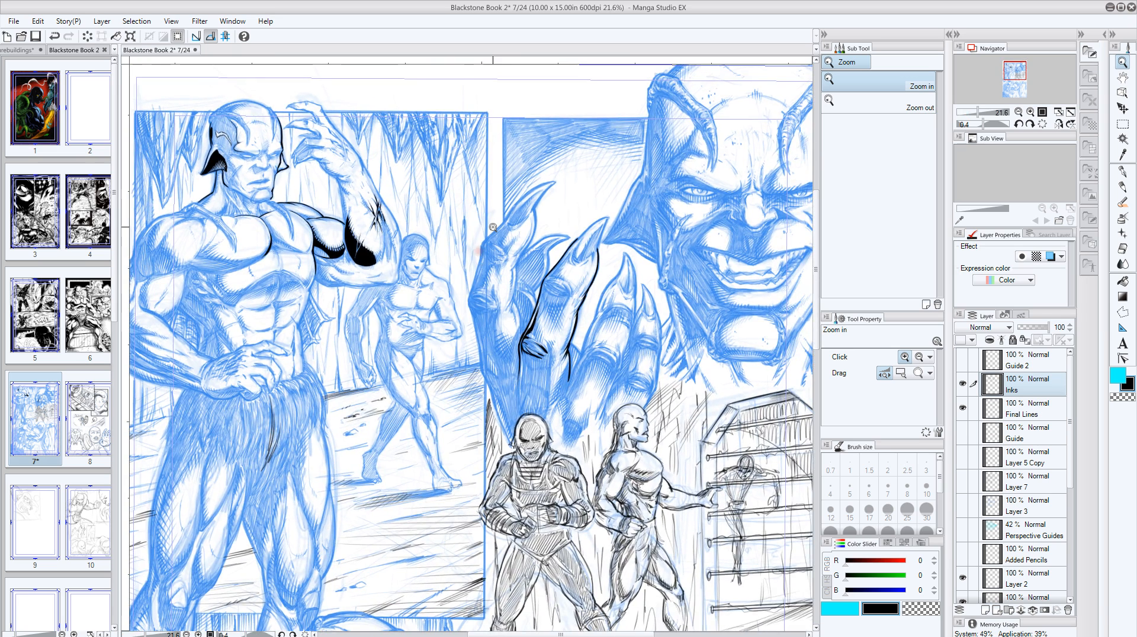